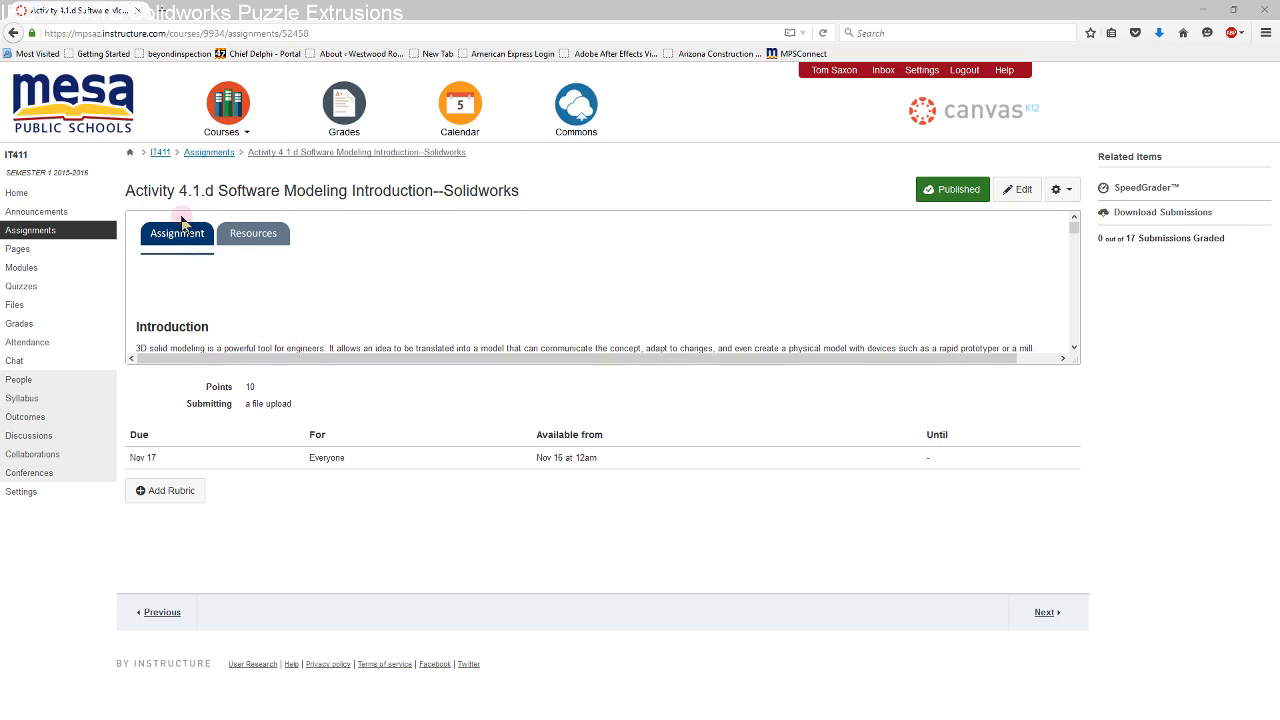
# Open 4.1.d.A SoftwareModelingIntroduction_Modified.docx from the activity's resources page and minimize the browser
pyautogui.click(260, 238)
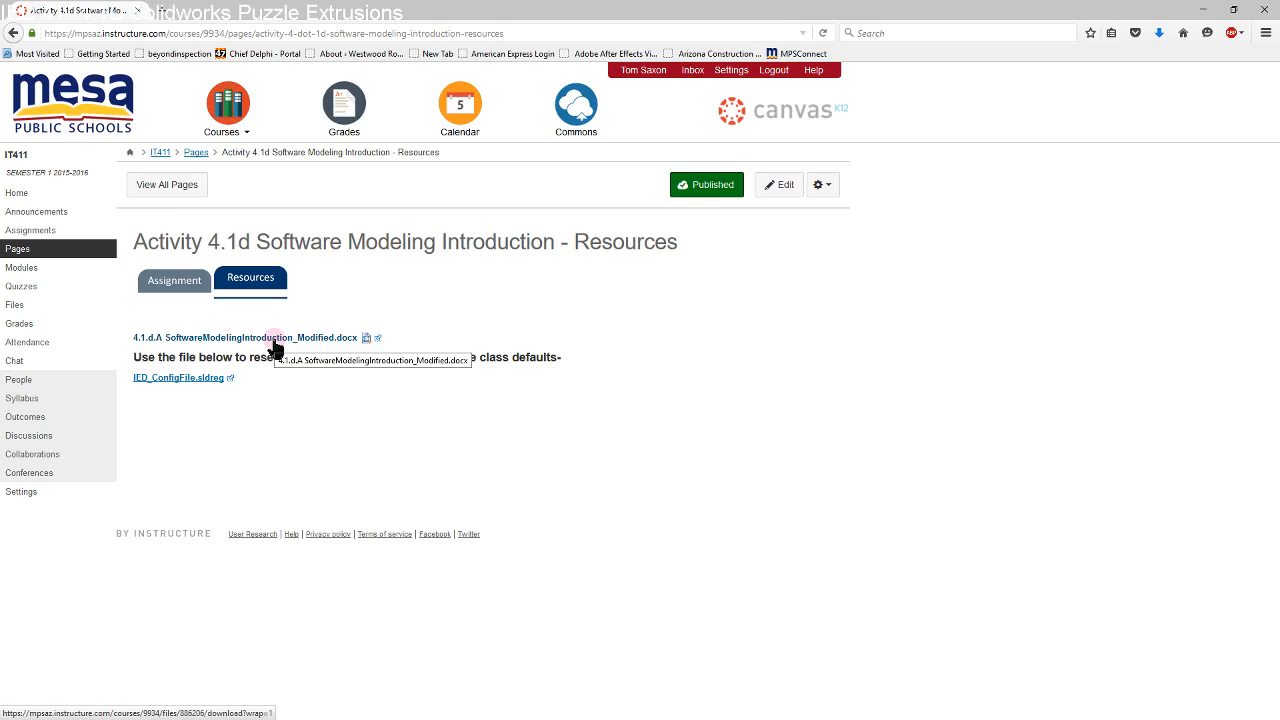
pyautogui.click(274, 345)
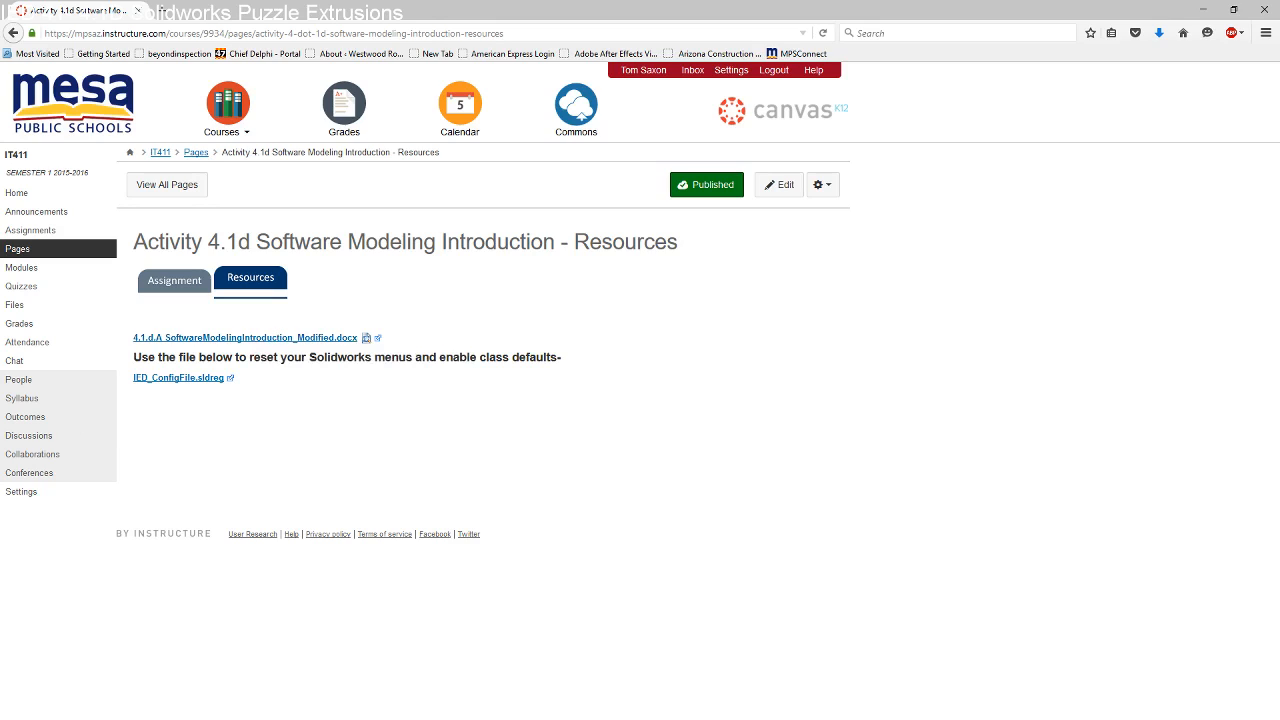
pyautogui.click(1203, 9)
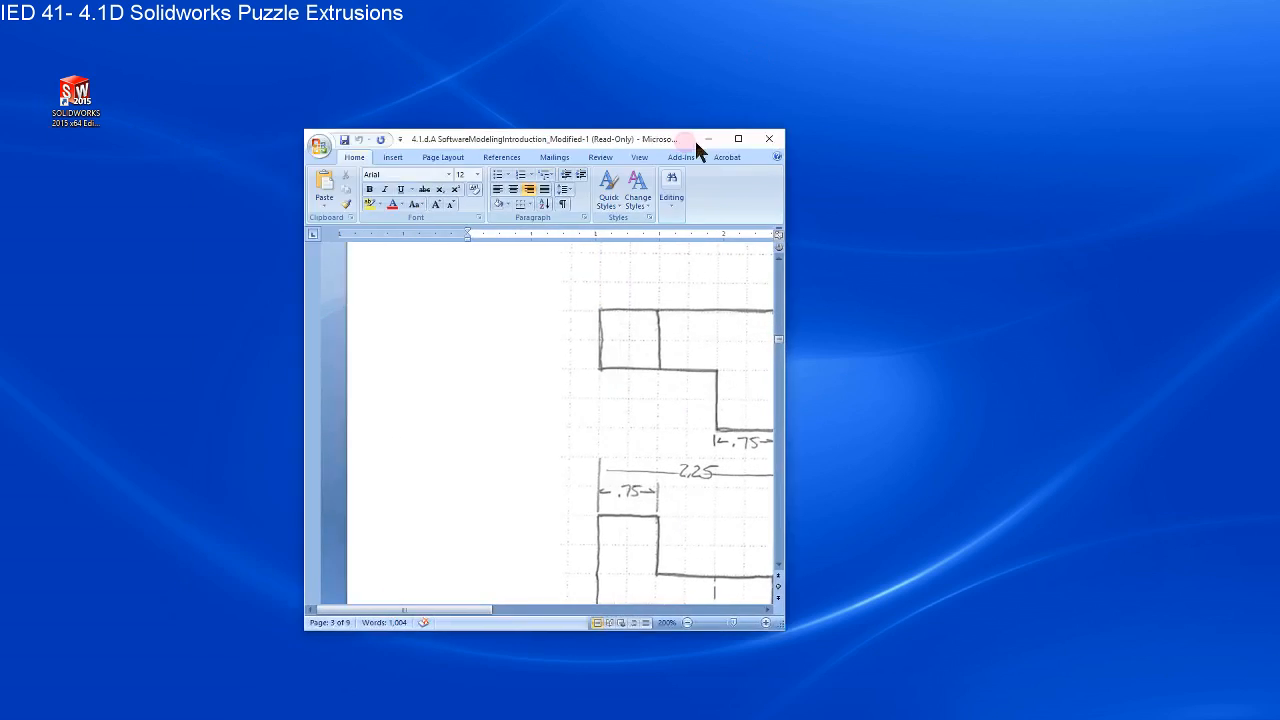
# Maximize the Word document, examine the dimensioned sketches of Piece 3, and minimize the document
pyautogui.moveTo(694, 143); pyautogui.dragTo(772, 148)
pyautogui.doubleClick(735, 148)
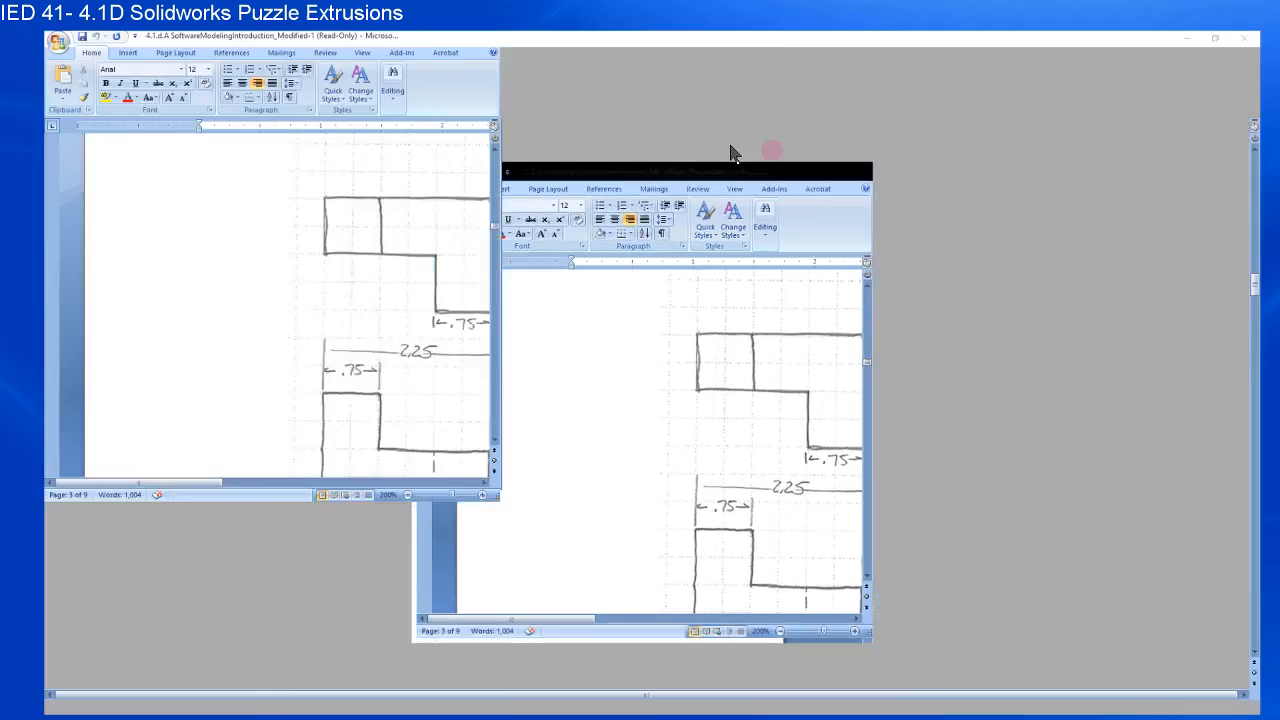
pyautogui.scroll(10, 711, 289)
pyautogui.moveTo(1273, 245)
pyautogui.mouseDown()
pyautogui.moveTo(1272, 158)
pyautogui.moveTo(1276, 281)
pyautogui.mouseUp()
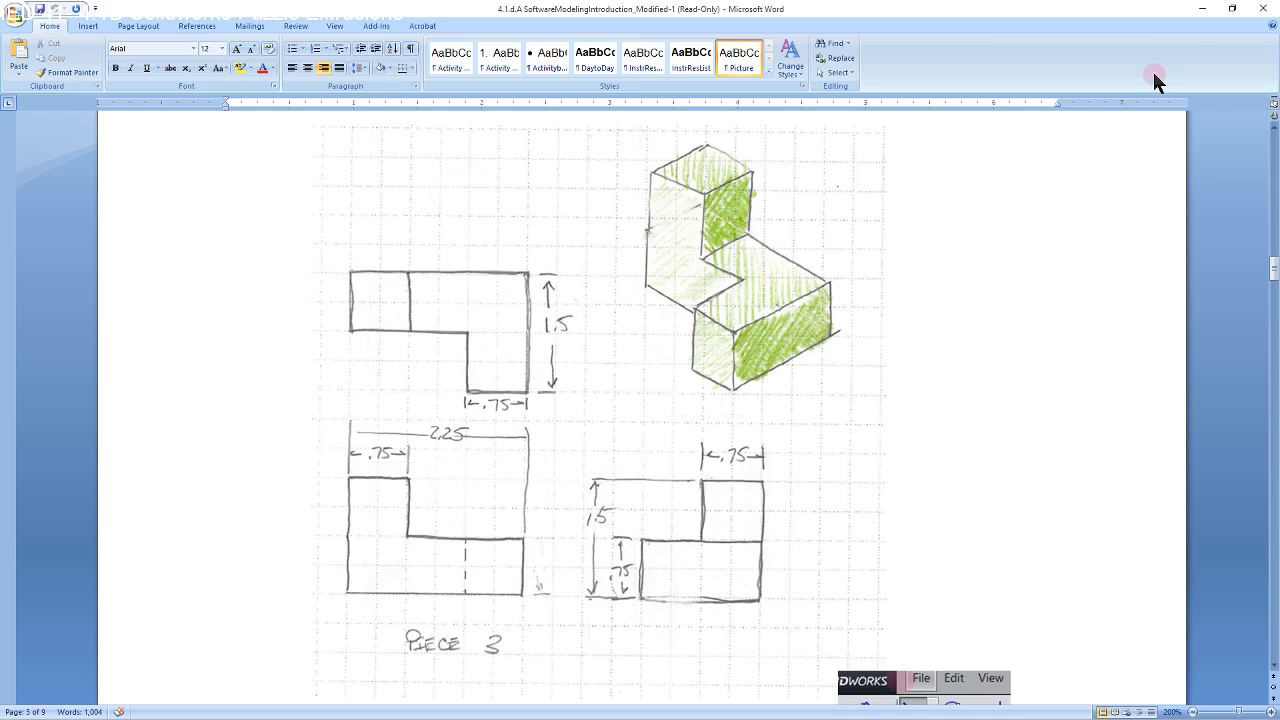
pyautogui.click(1204, 15)
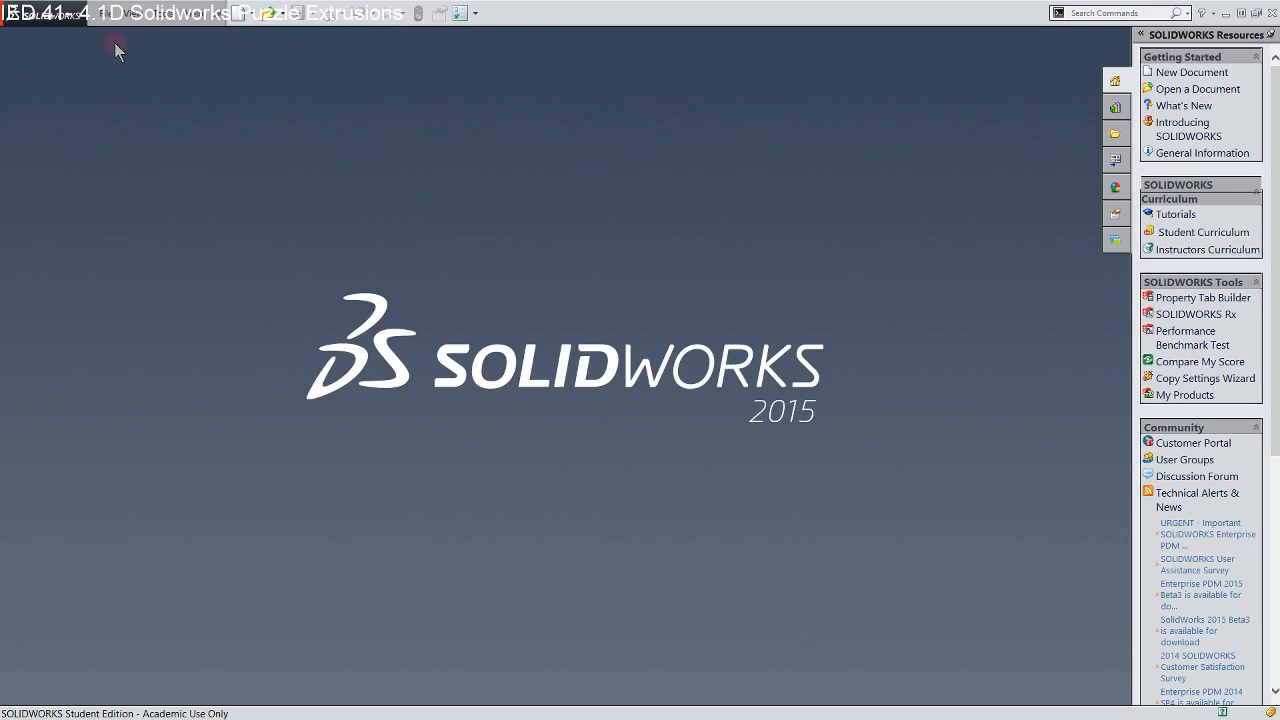
# Create a new part document in SOLIDWORKS
pyautogui.click(103, 19)
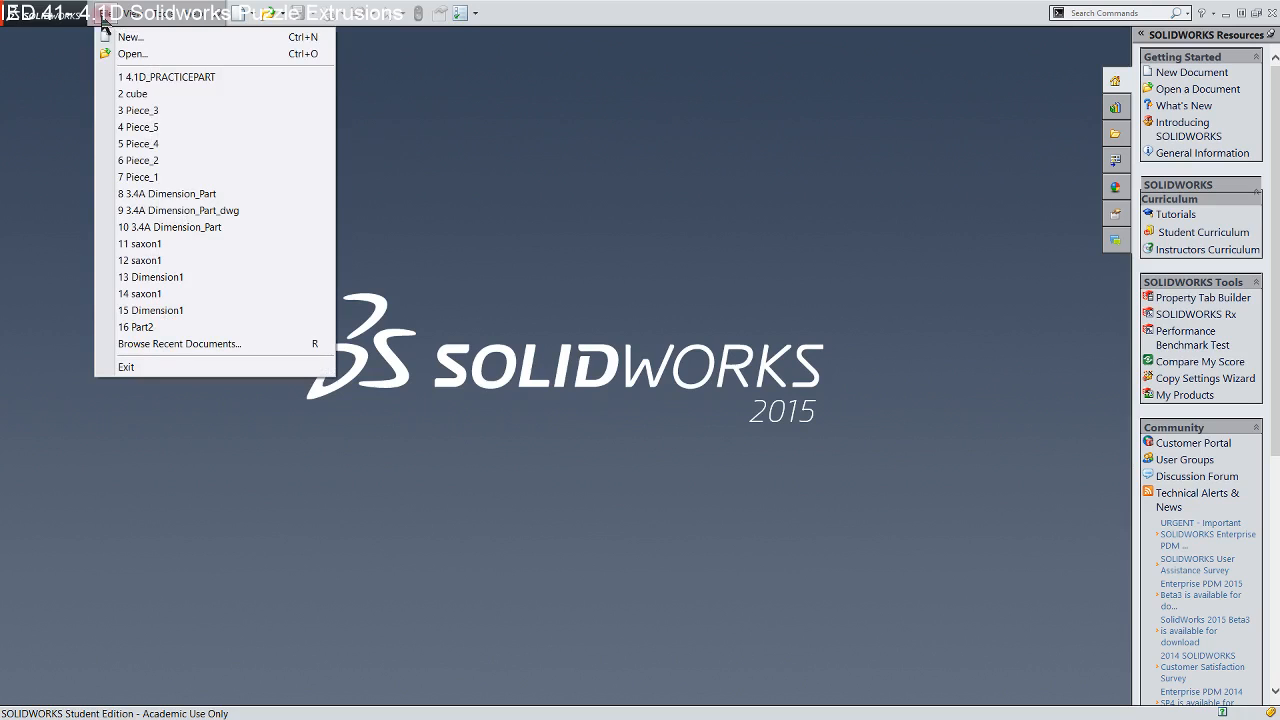
pyautogui.click(110, 38)
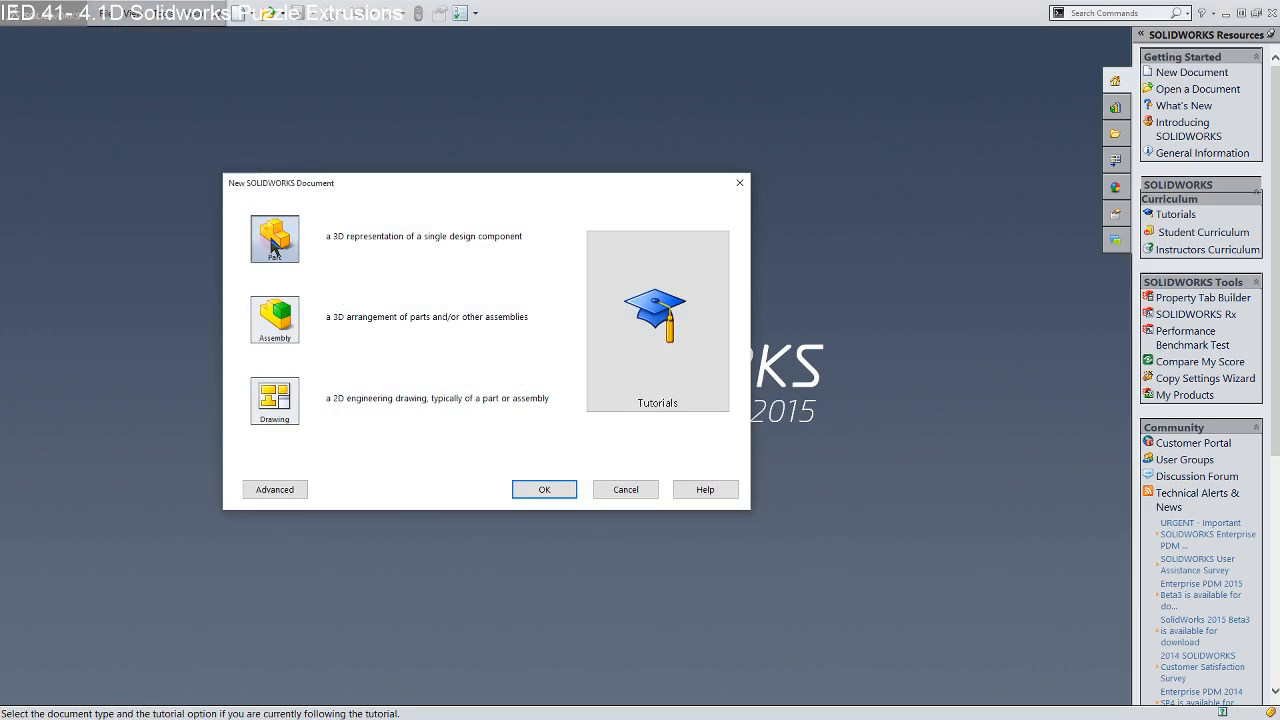
pyautogui.click(280, 490)
pyautogui.click(276, 490)
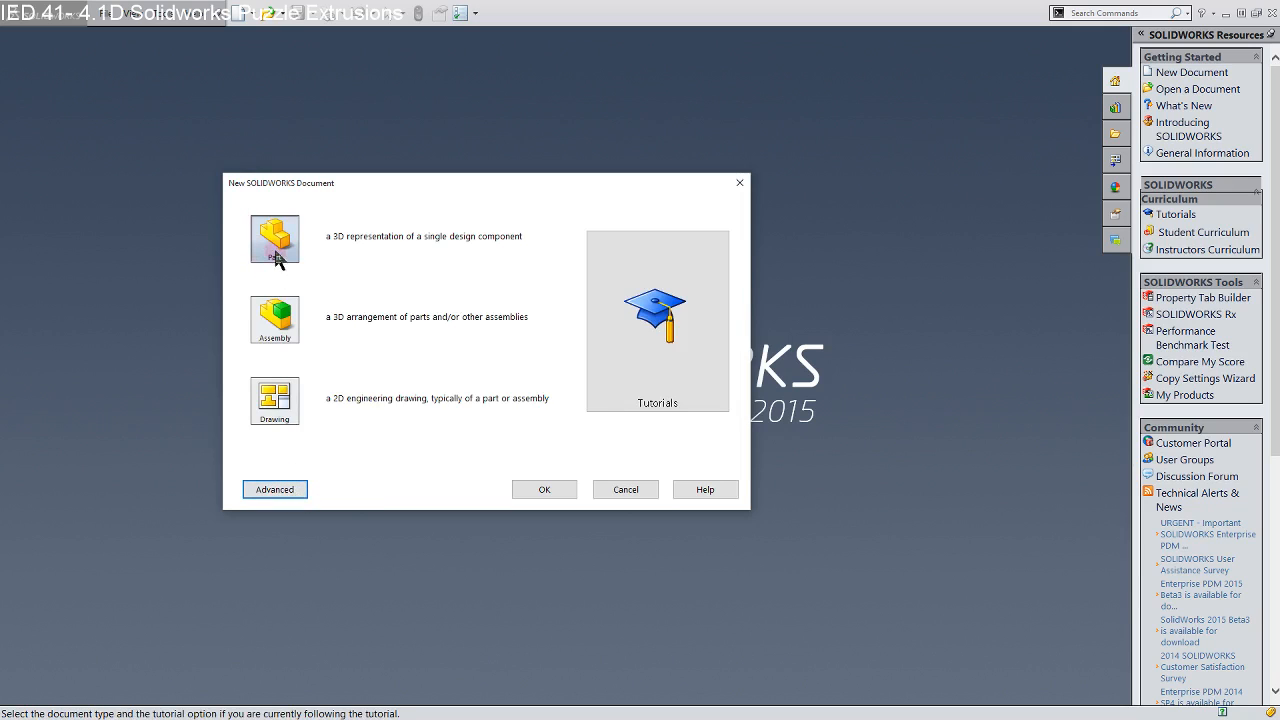
pyautogui.click(546, 490)
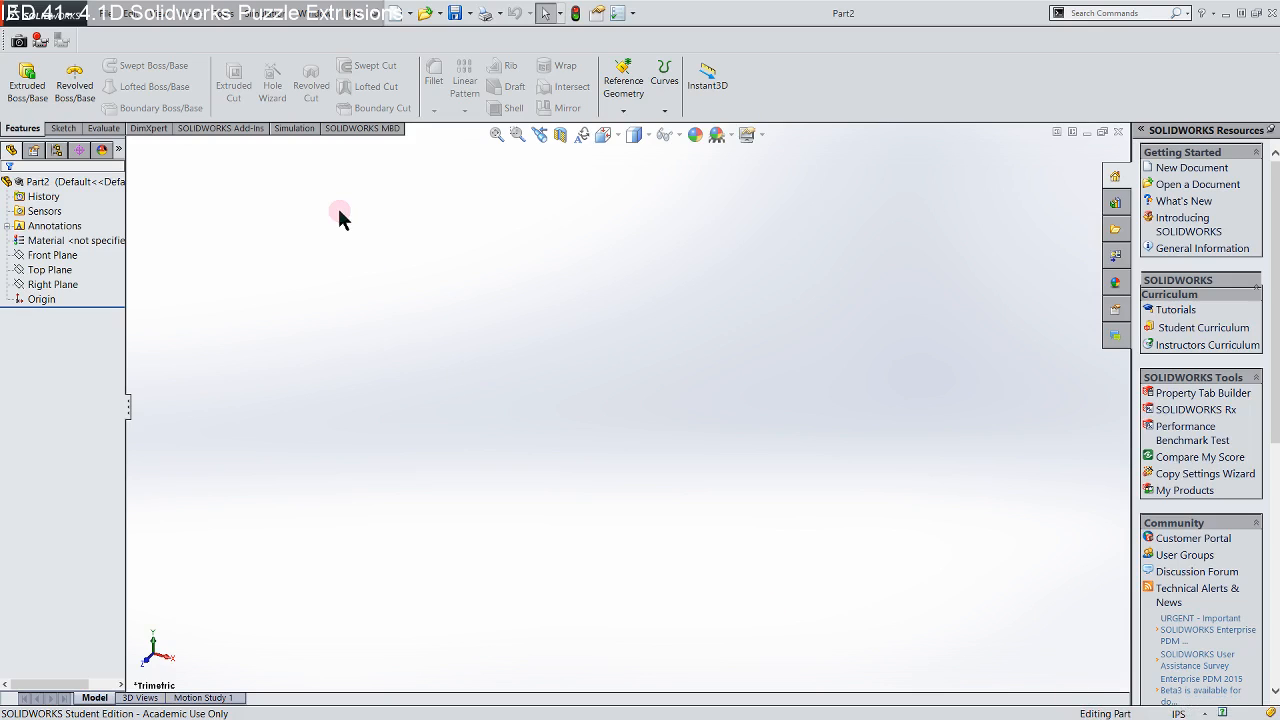
# Start a new sketch on the Front Plane
pyautogui.click(61, 128)
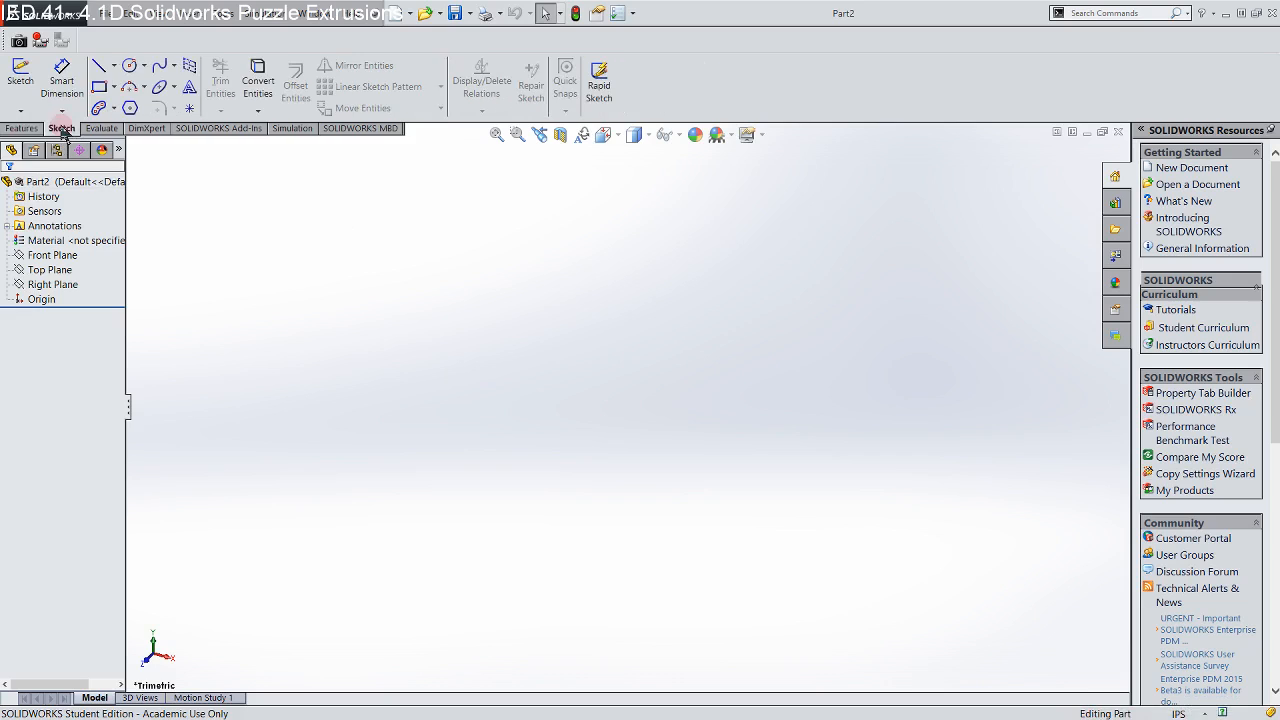
pyautogui.click(20, 76)
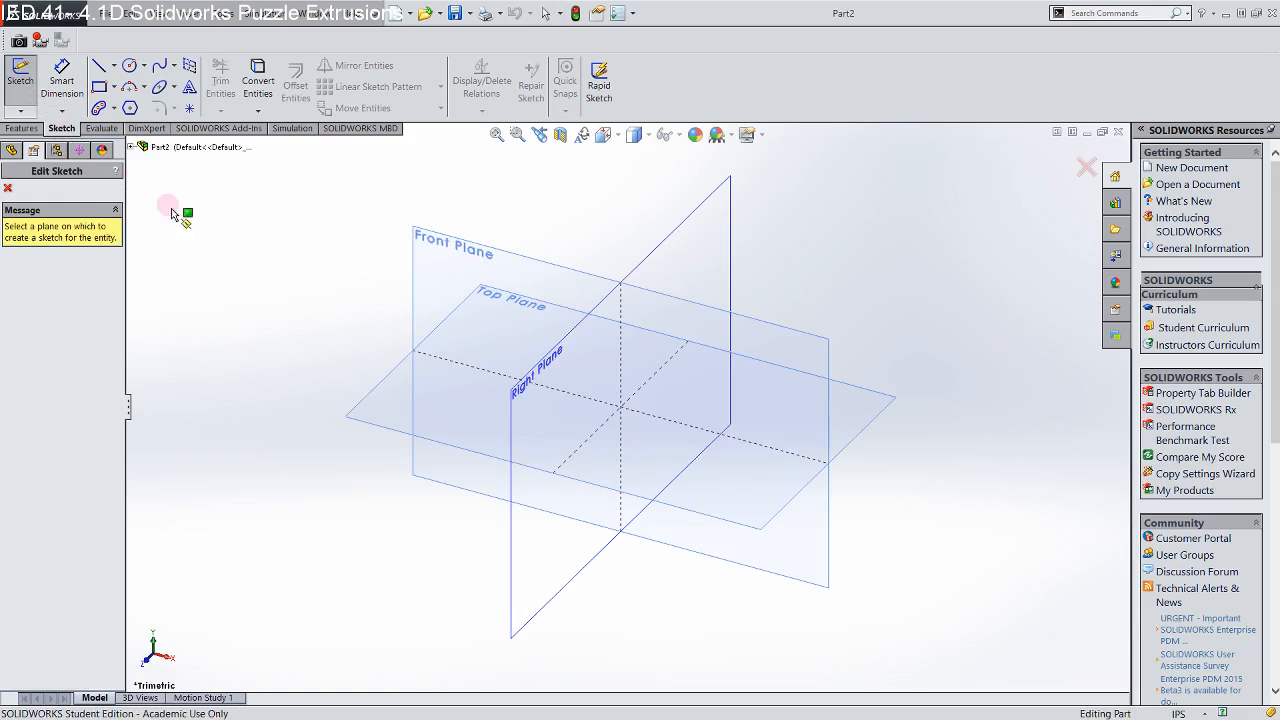
pyautogui.click(416, 254)
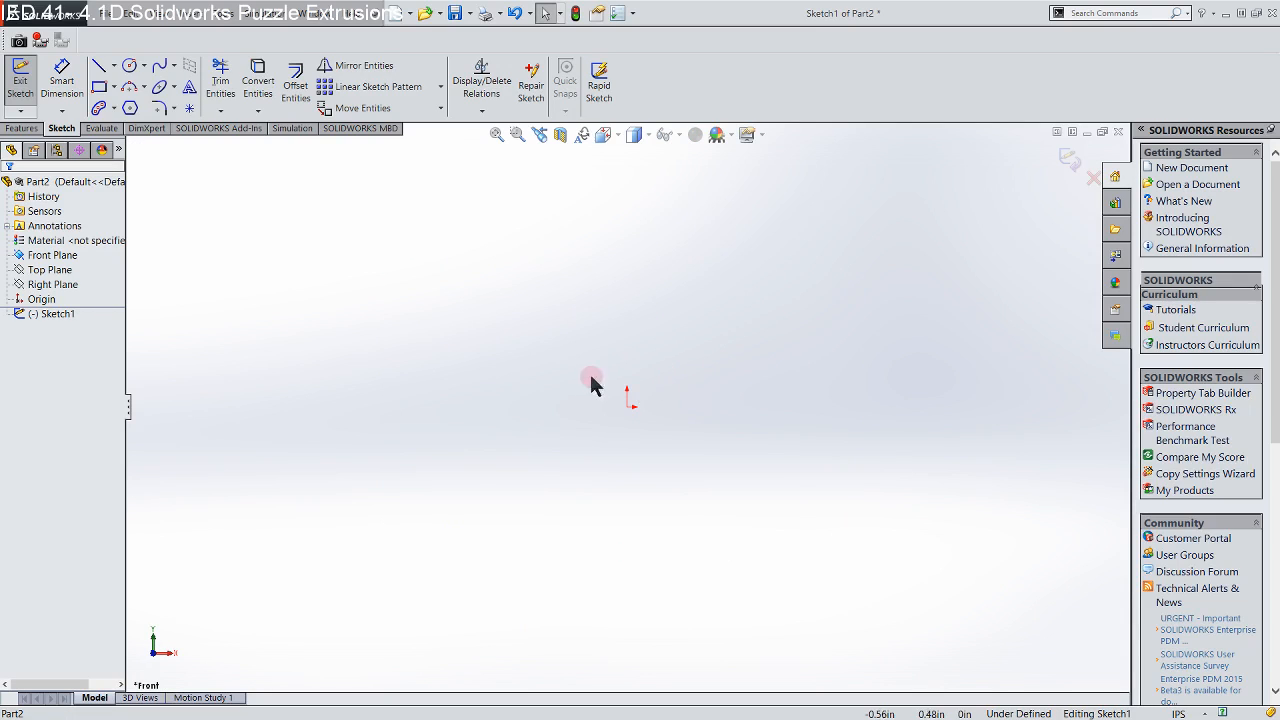
# Sketch a closed L-shaped line profile from the origin, about 3.97 in wide and 2.01 in high, with an upright leg about 0.77 in wide
pyautogui.click(48, 318)
pyautogui.click(99, 66)
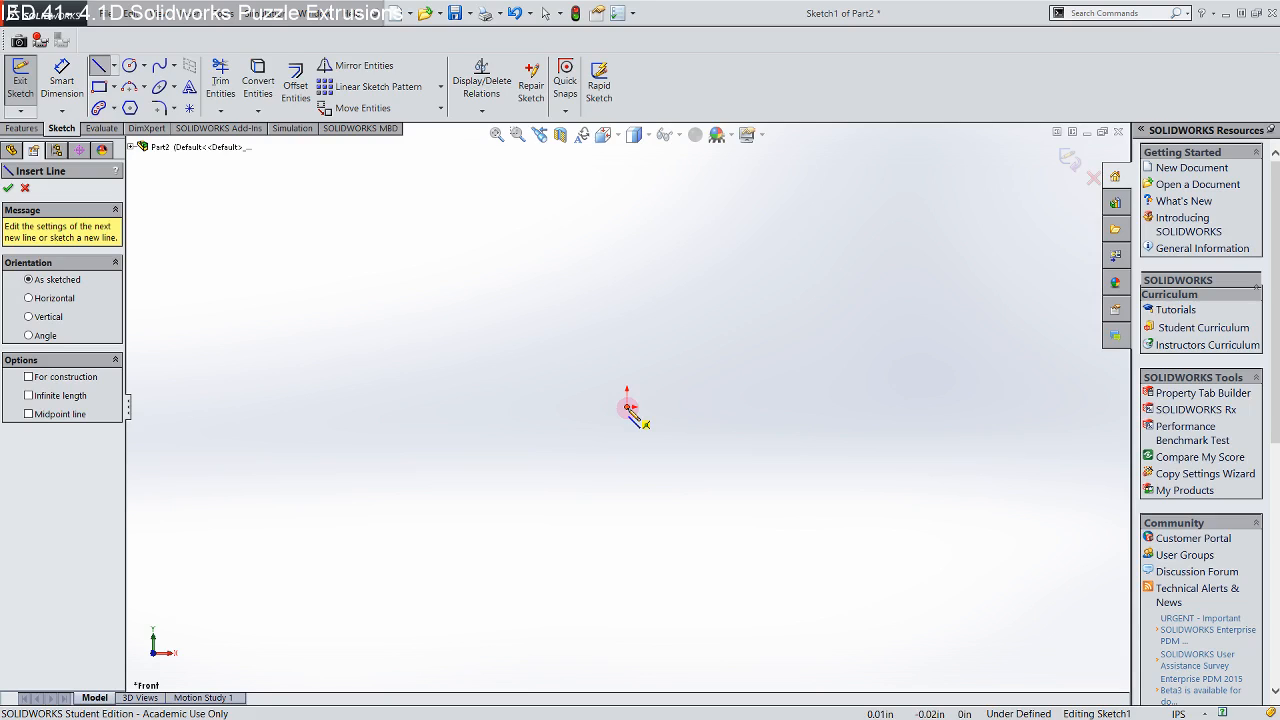
pyautogui.click(627, 407)
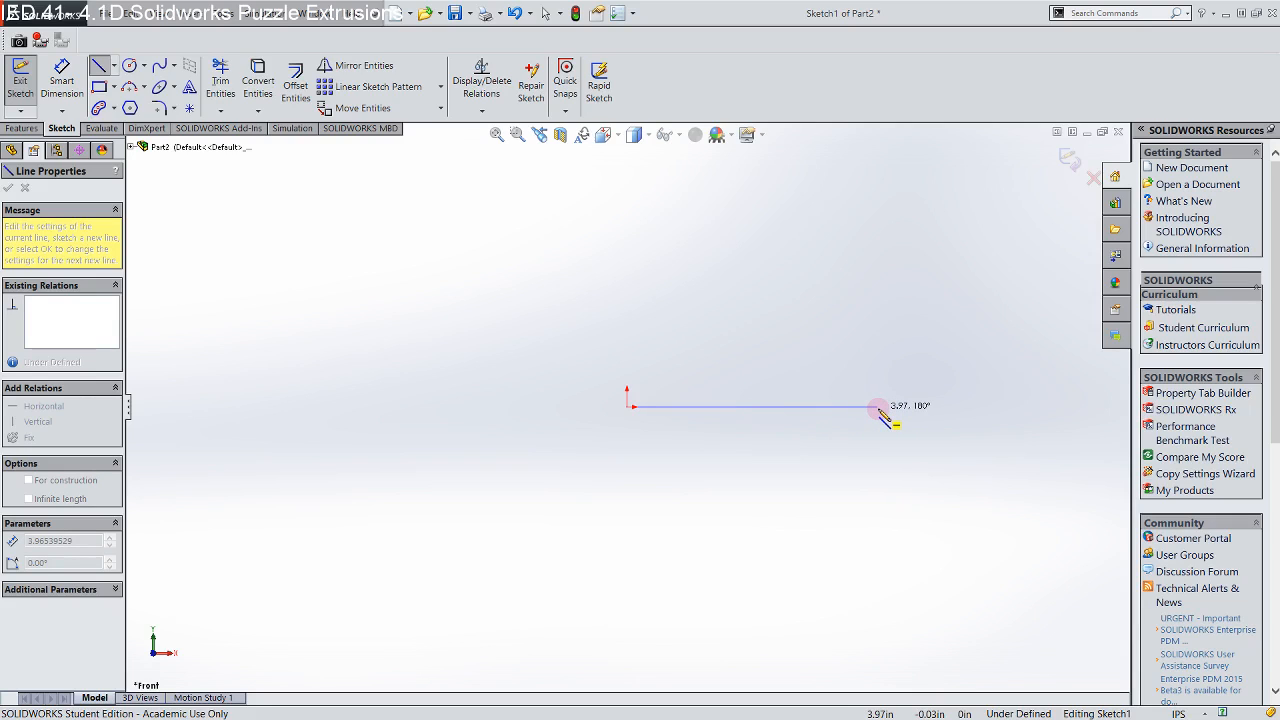
pyautogui.click(879, 409)
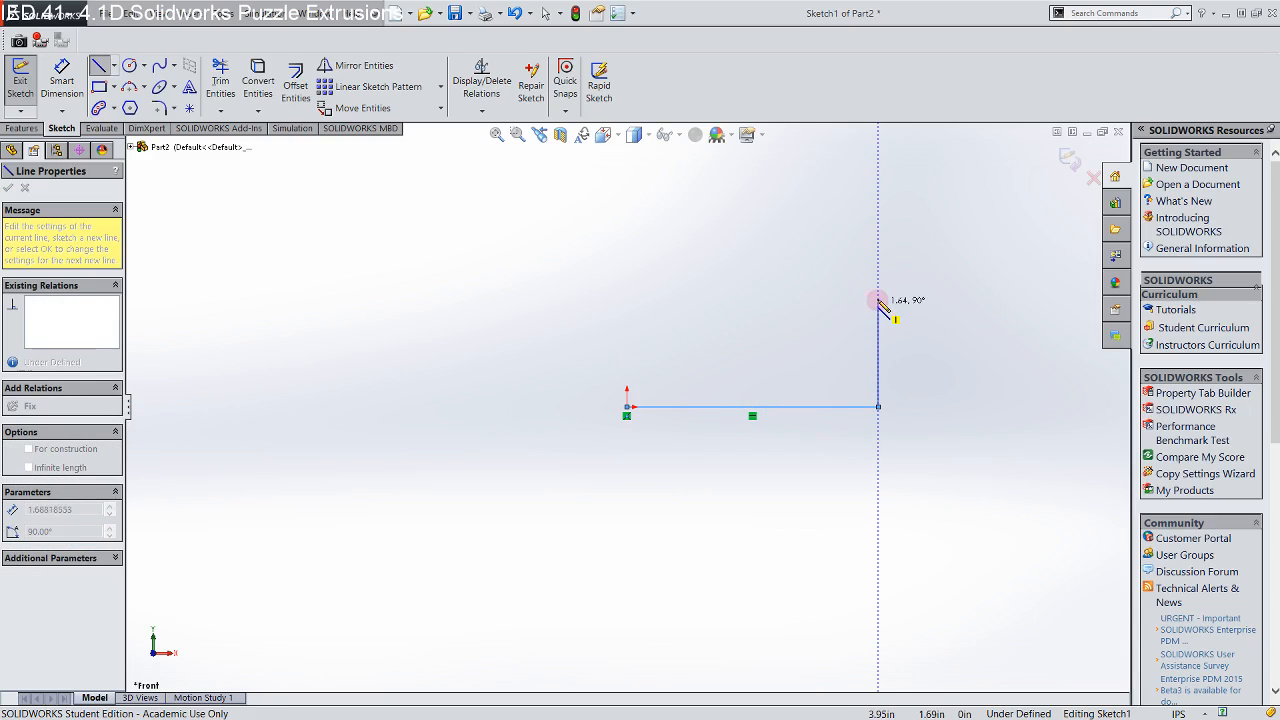
pyautogui.click(878, 352)
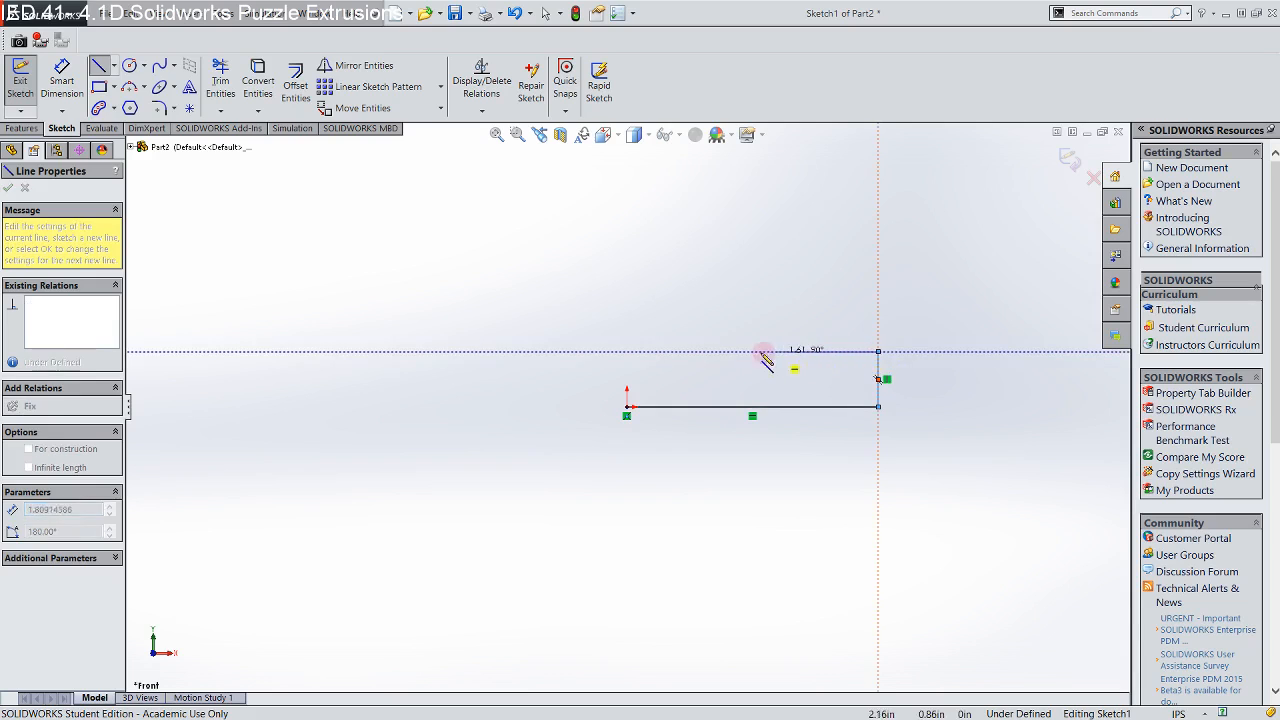
pyautogui.click(675, 351)
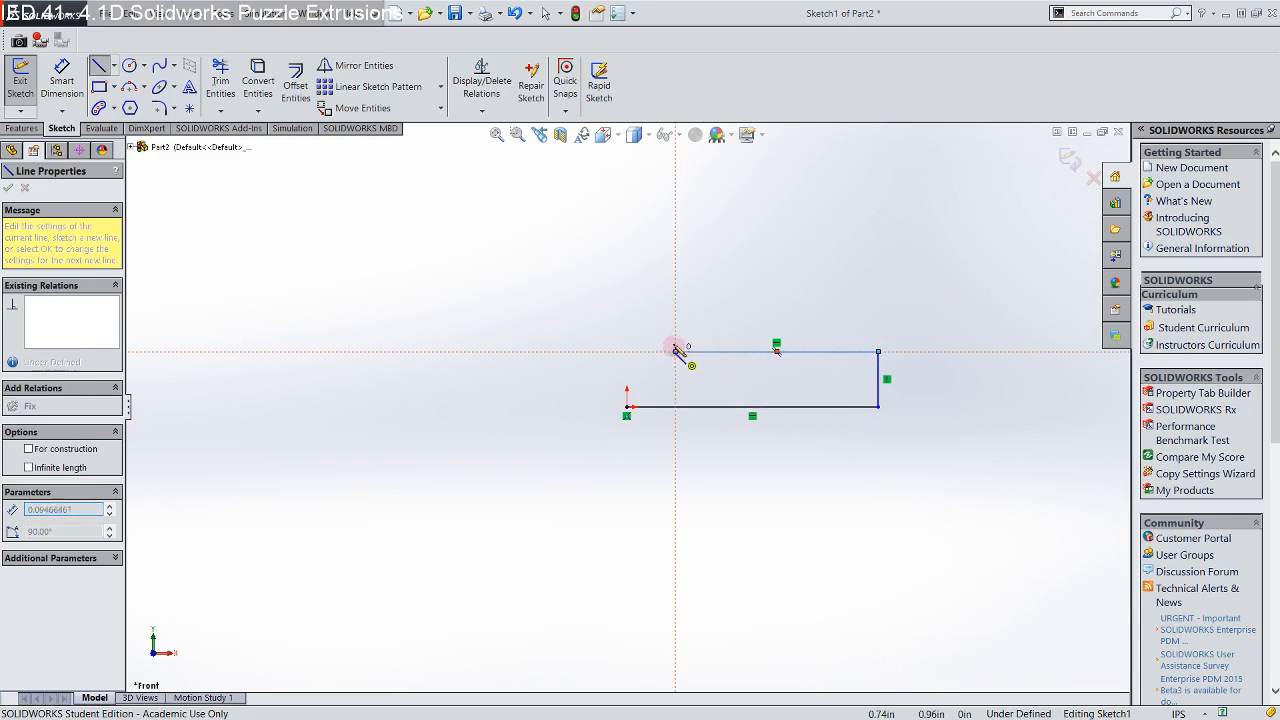
pyautogui.click(675, 278)
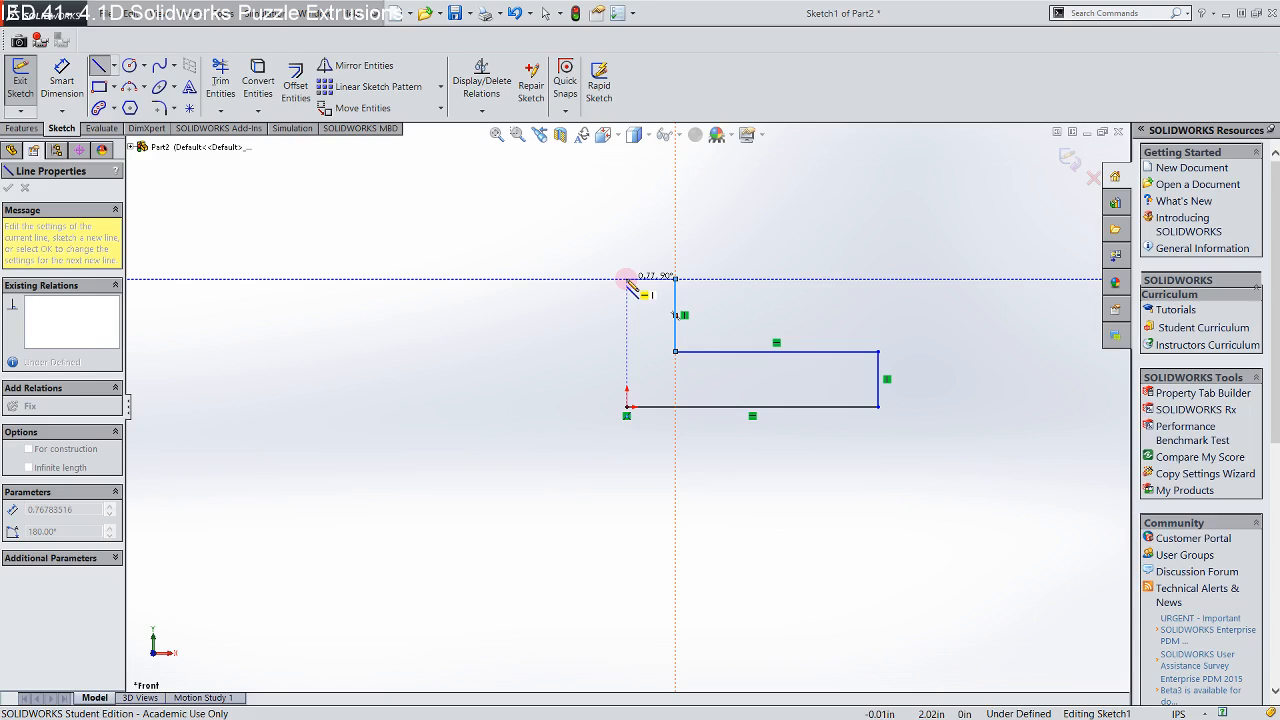
pyautogui.doubleClick(627, 280)
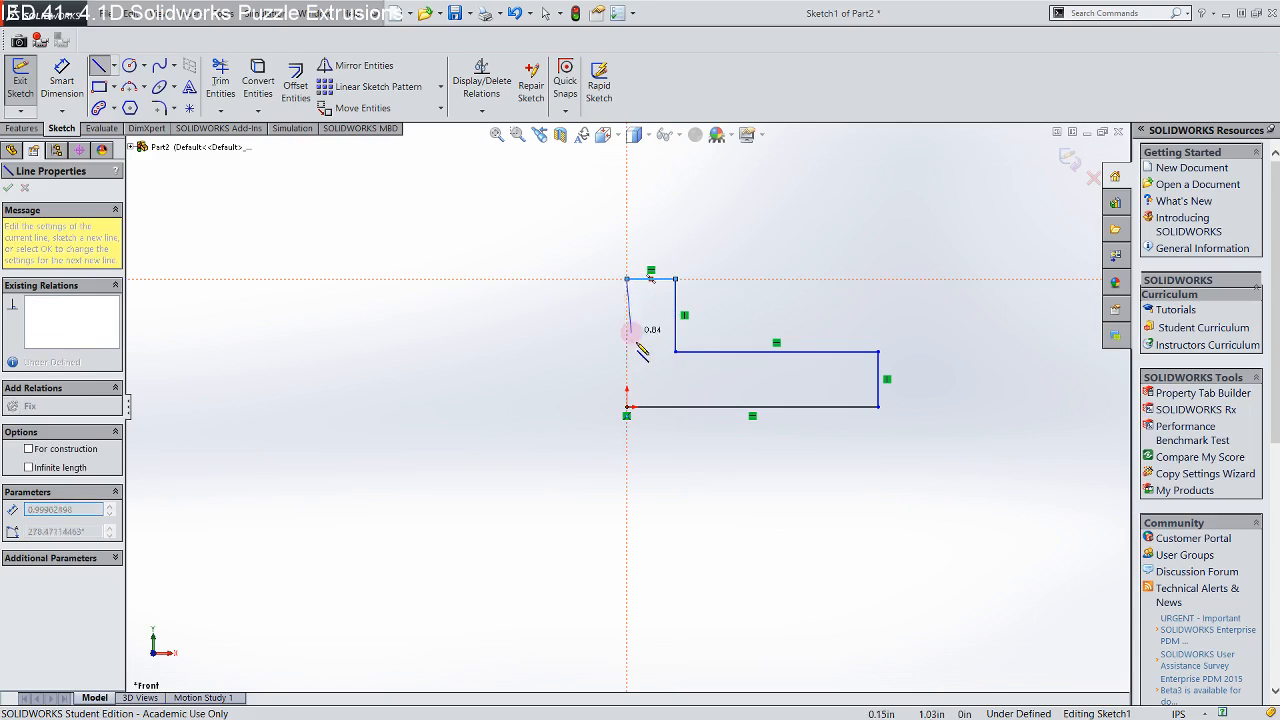
pyautogui.click(627, 409)
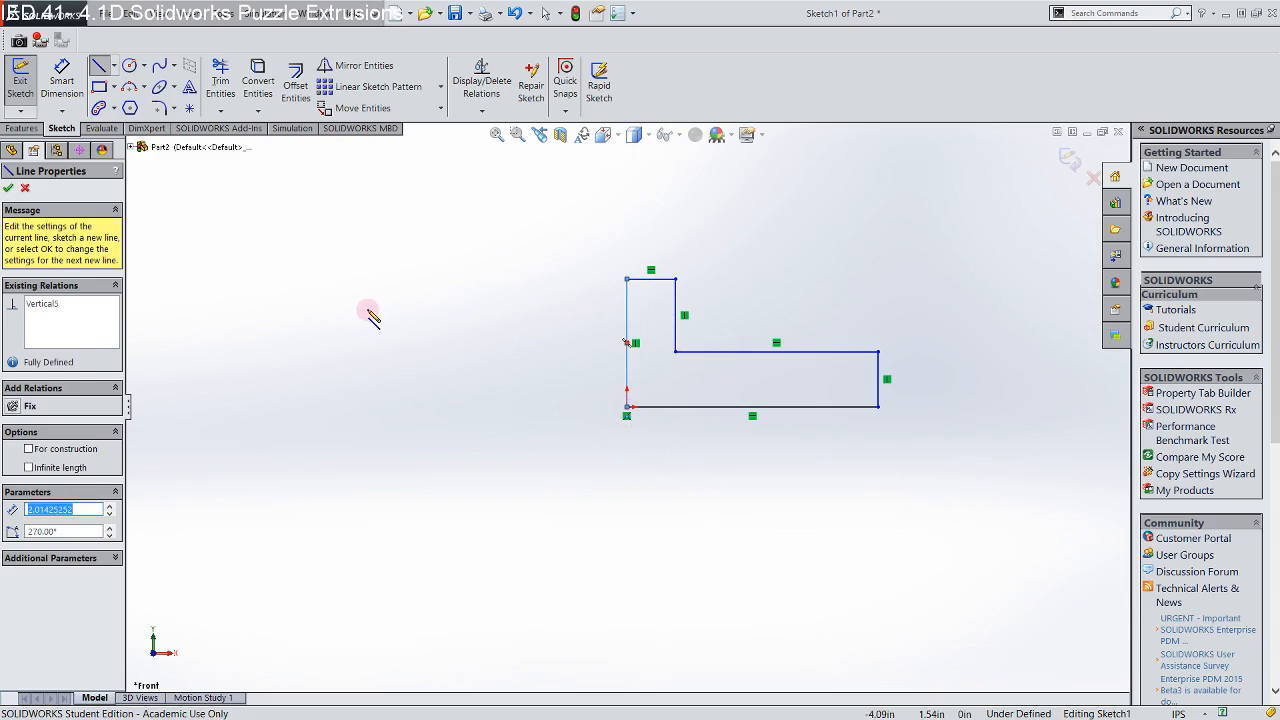
pyautogui.click(8, 189)
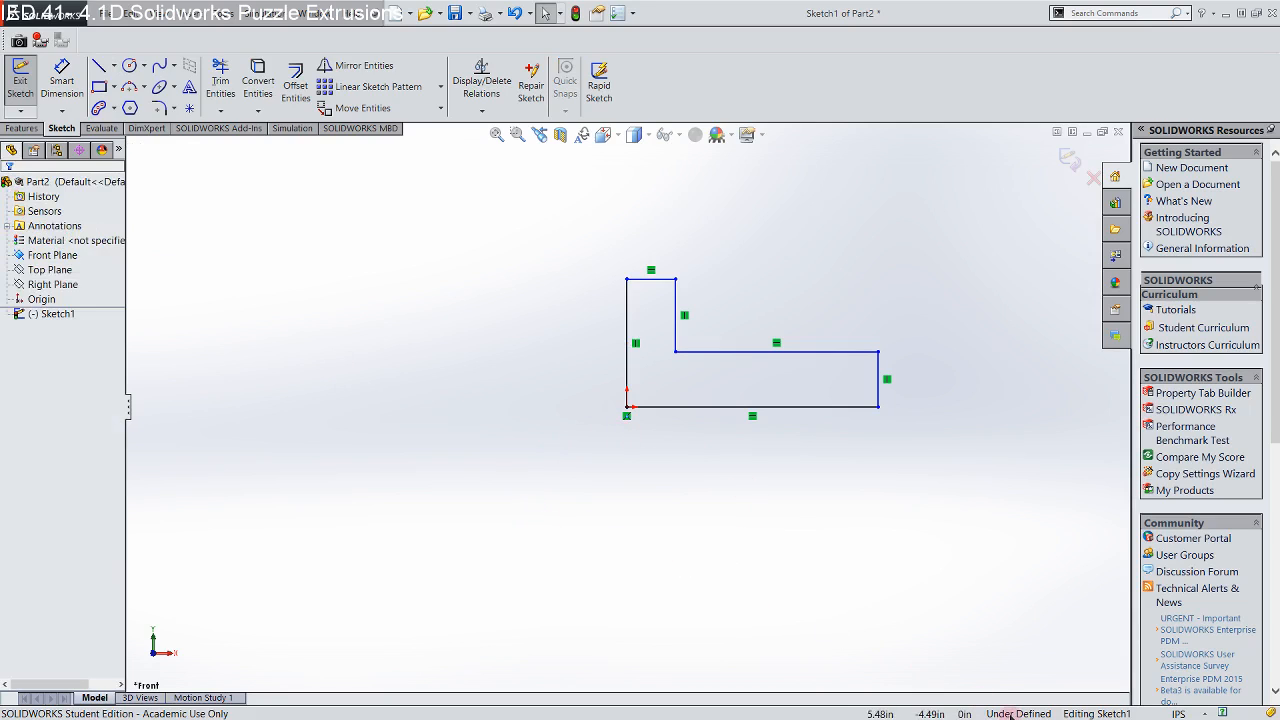
# Dimension the L profile's overall width between its outer vertical edges as 2.25 in with Smart Dimension
pyautogui.click(680, 407)
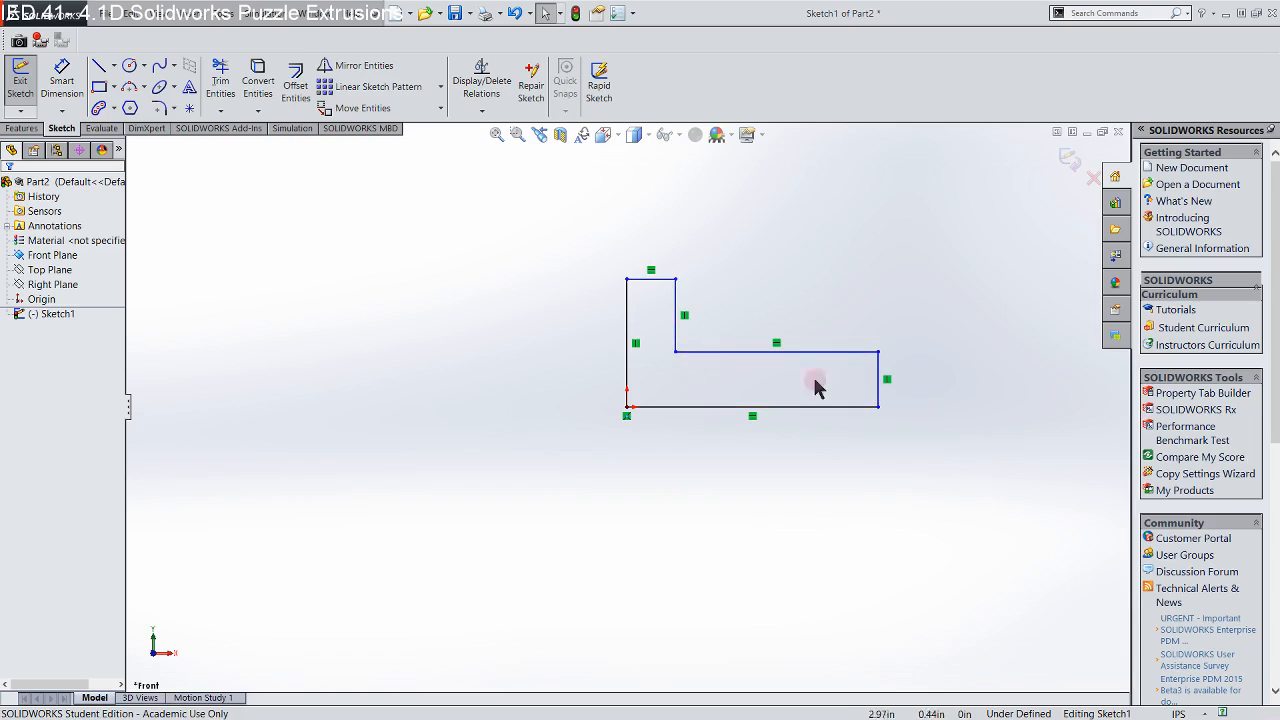
pyautogui.click(58, 85)
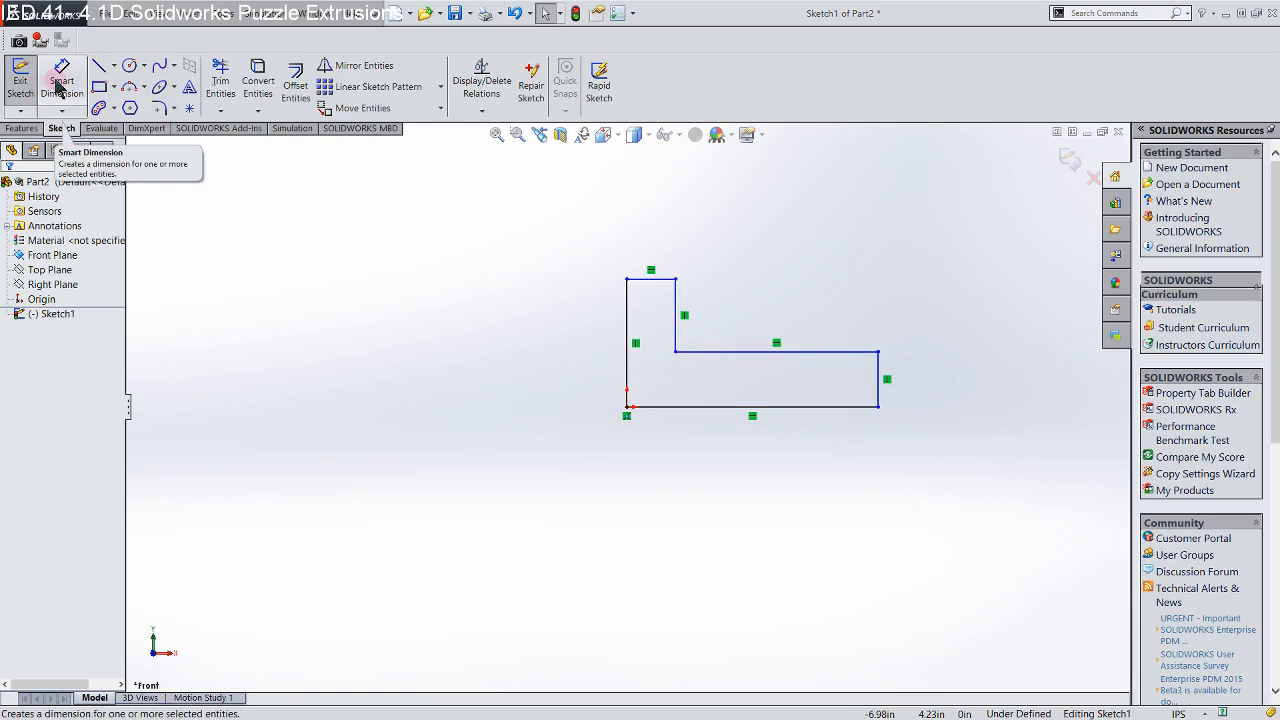
pyautogui.click(58, 85)
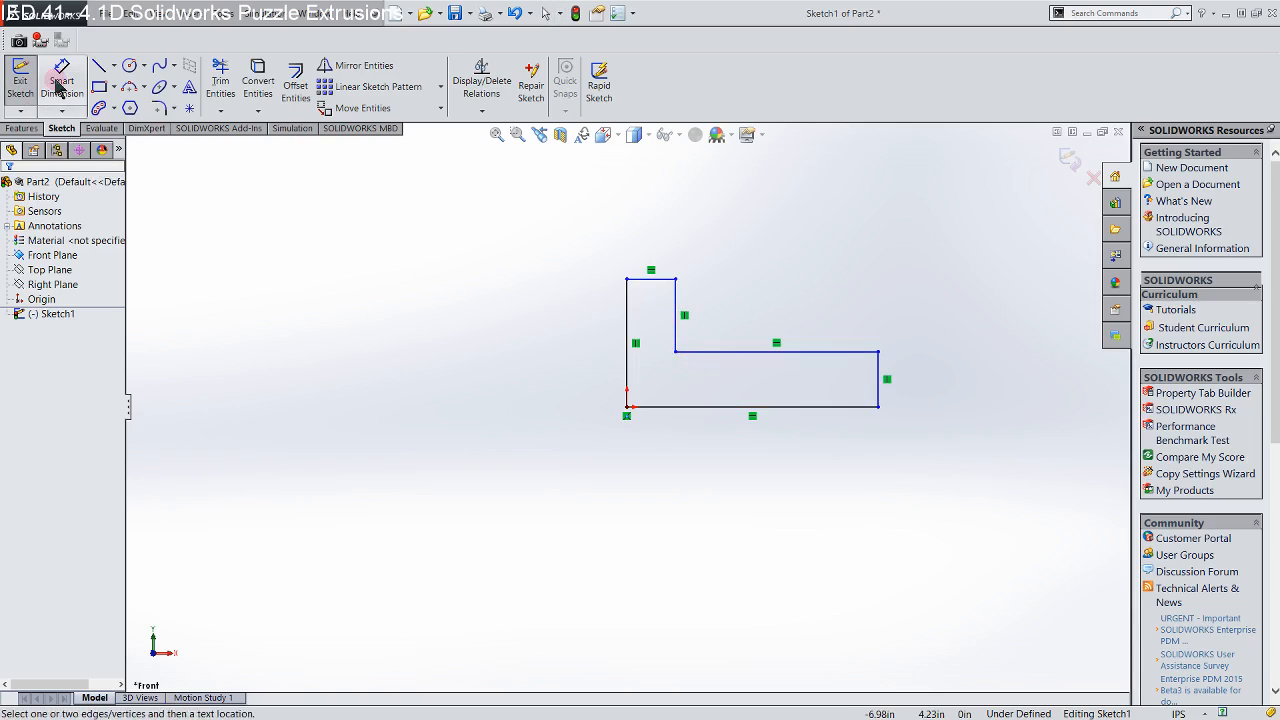
pyautogui.click(627, 377)
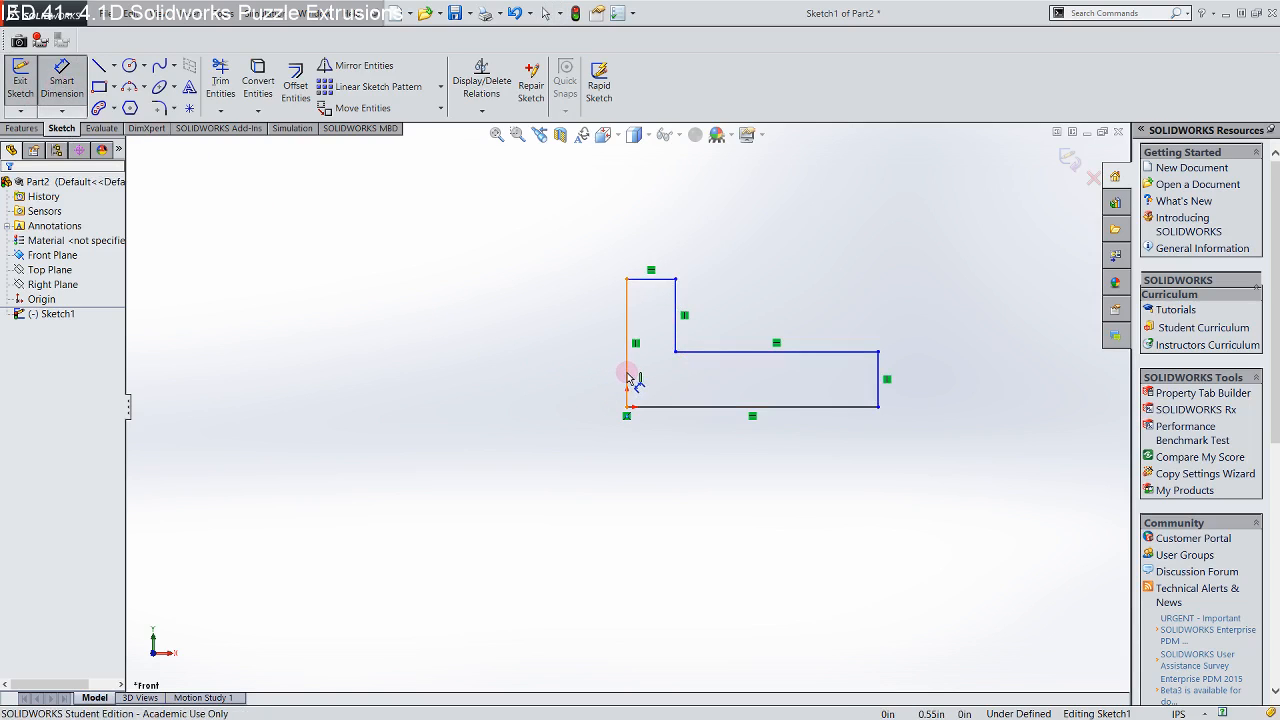
pyautogui.click(878, 390)
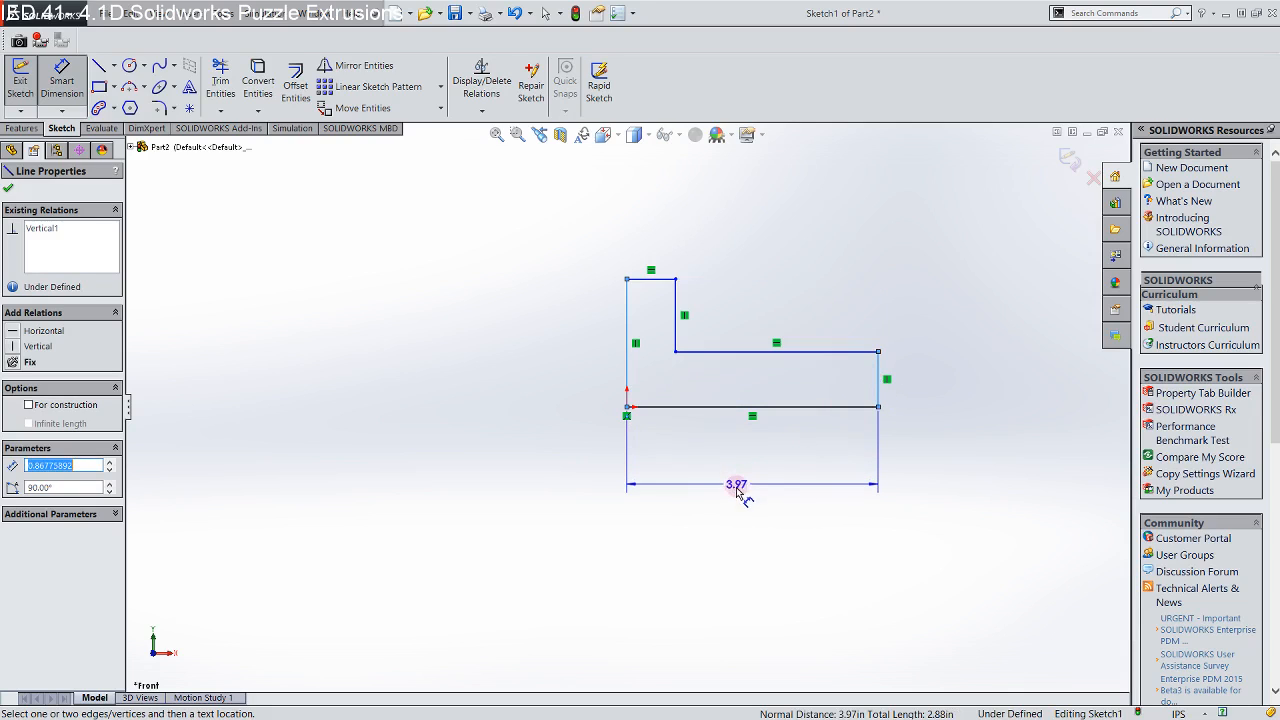
pyautogui.click(741, 494)
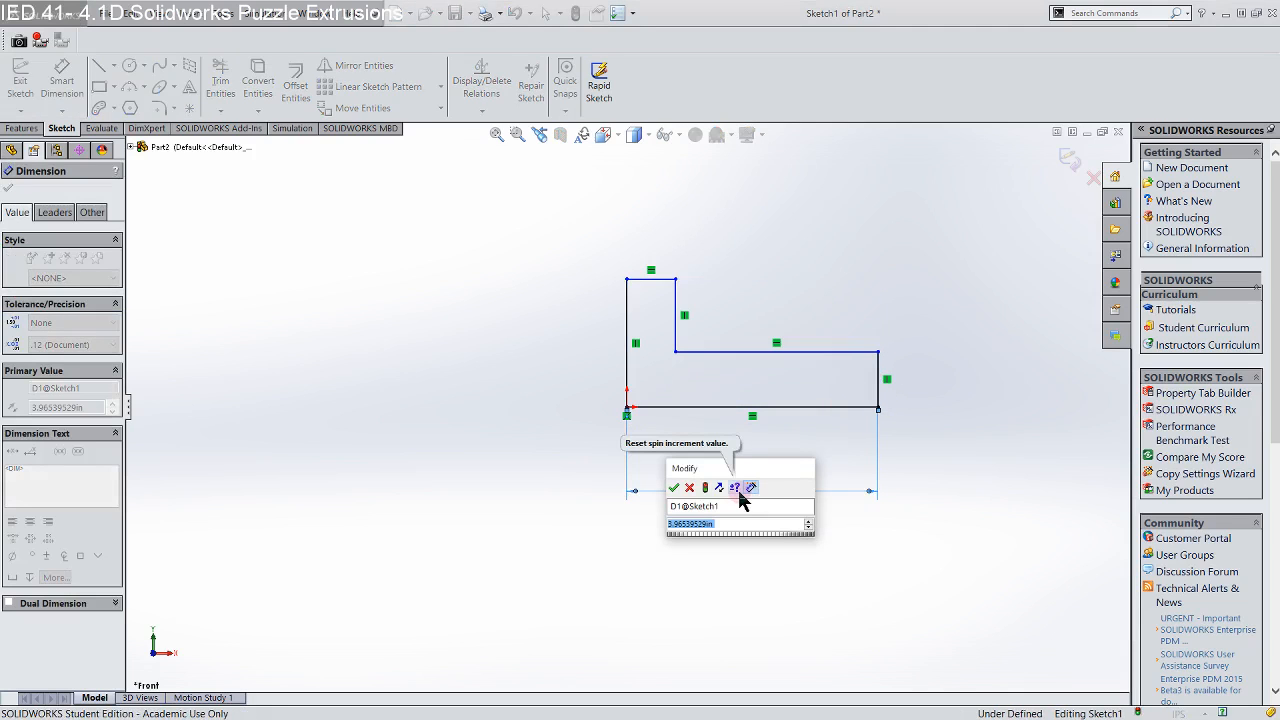
pyautogui.write('202')
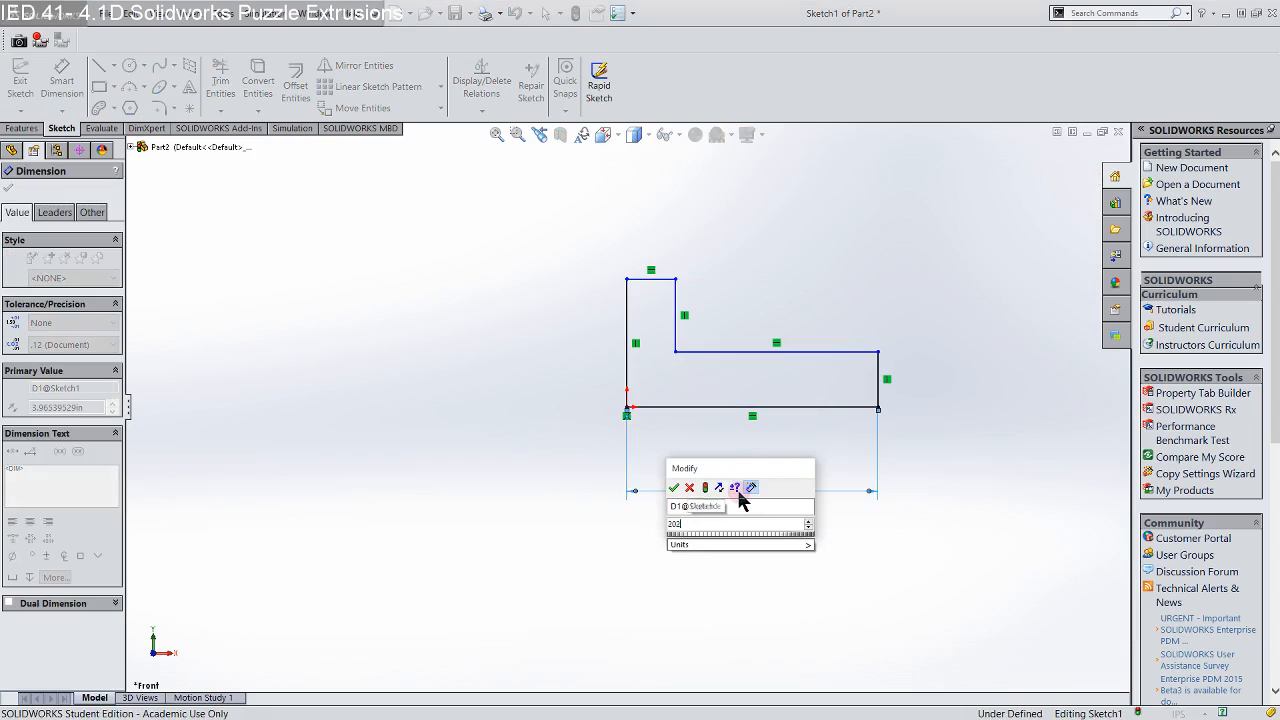
pyautogui.press('BackSpace')
pyautogui.press('BackSpace')
pyautogui.write('.25')
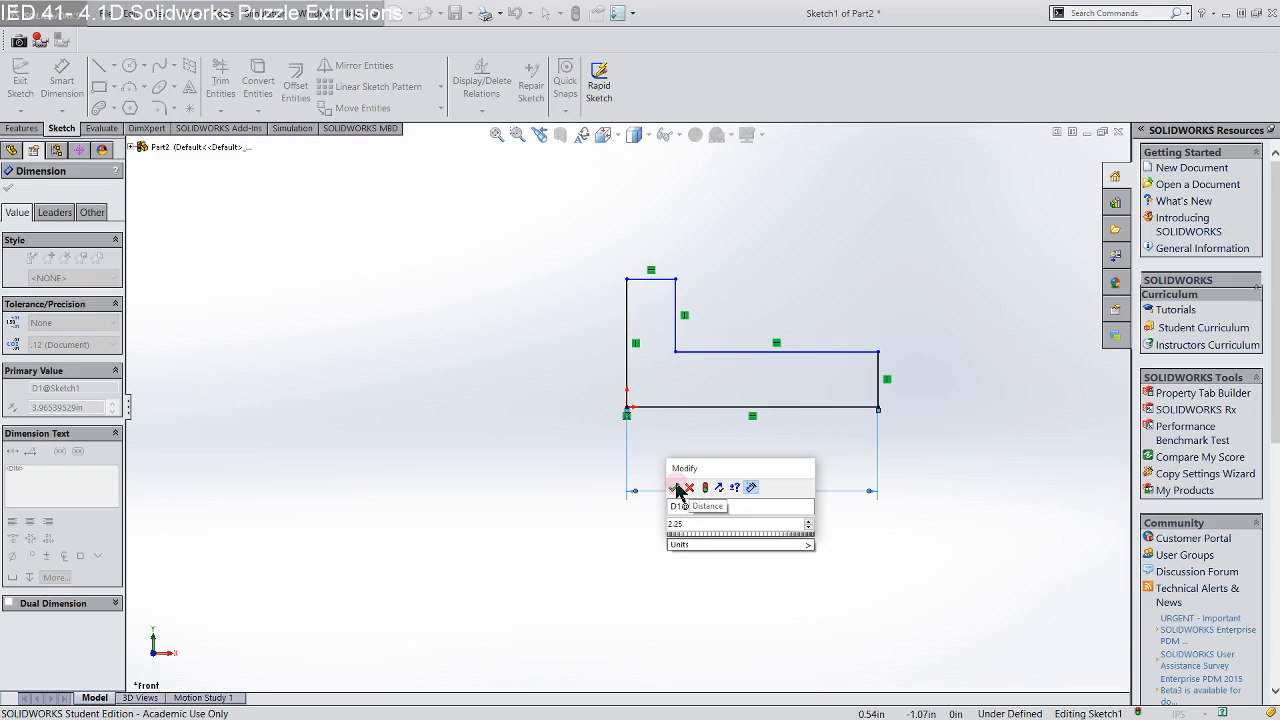
pyautogui.click(674, 488)
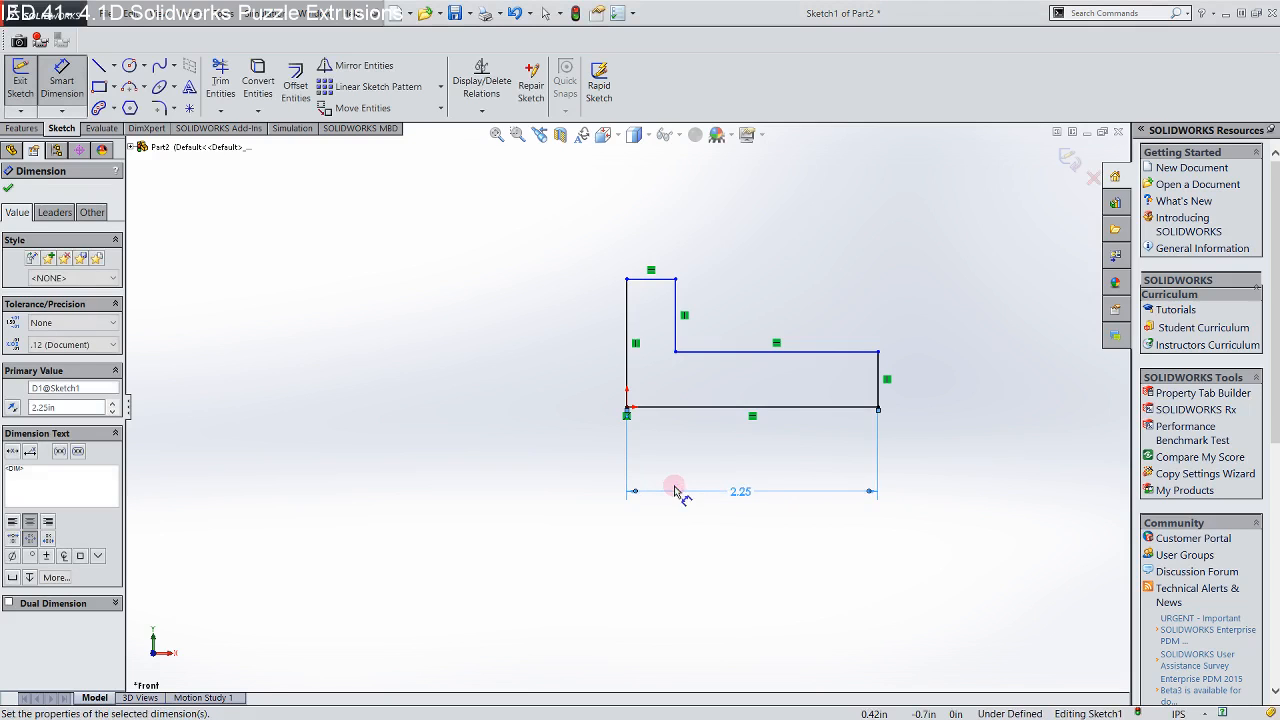
# Dimension the vertical height of the L profile's horizontal leg as 0.75 in with Smart Dimension
pyautogui.click(65, 82)
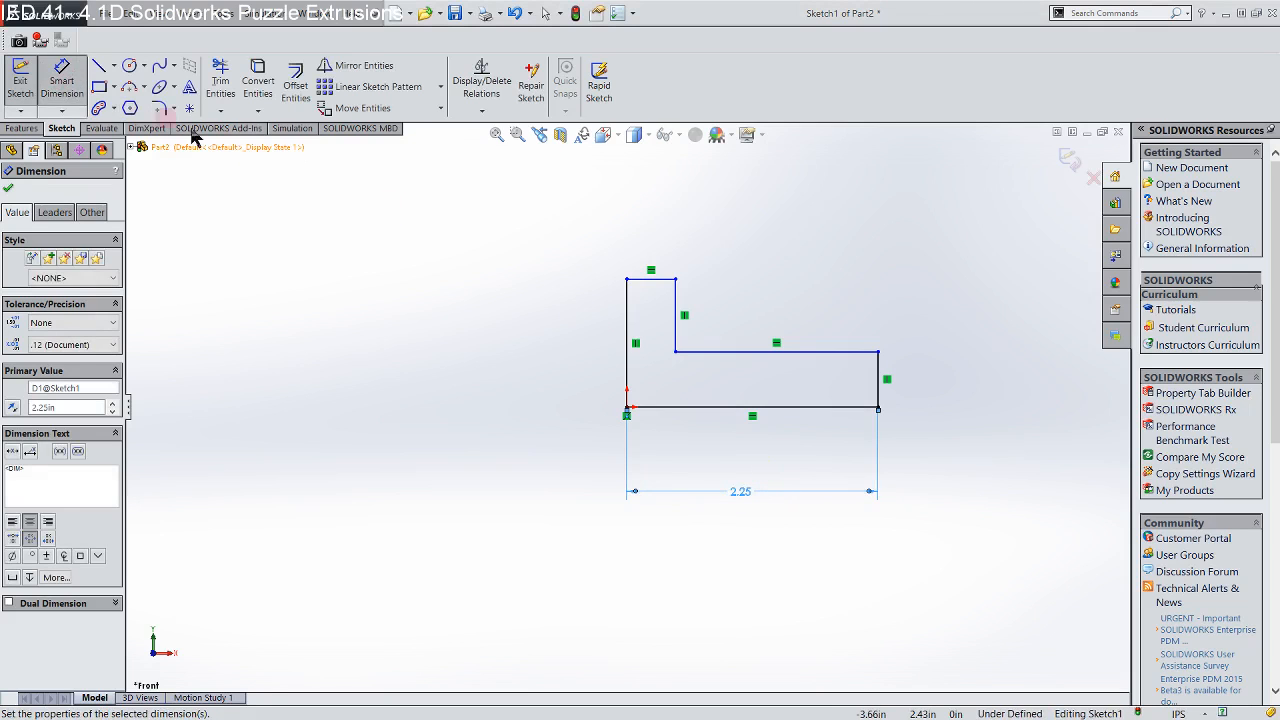
pyautogui.click(728, 352)
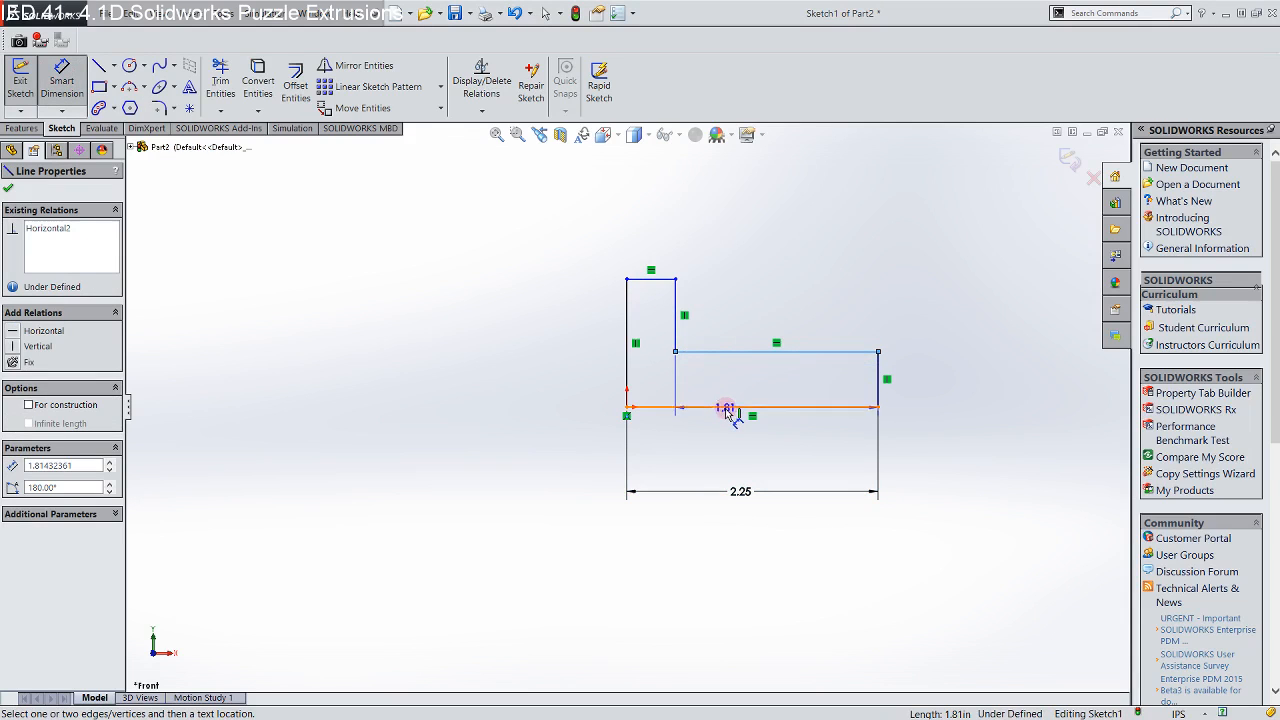
pyautogui.click(728, 407)
pyautogui.click(905, 385)
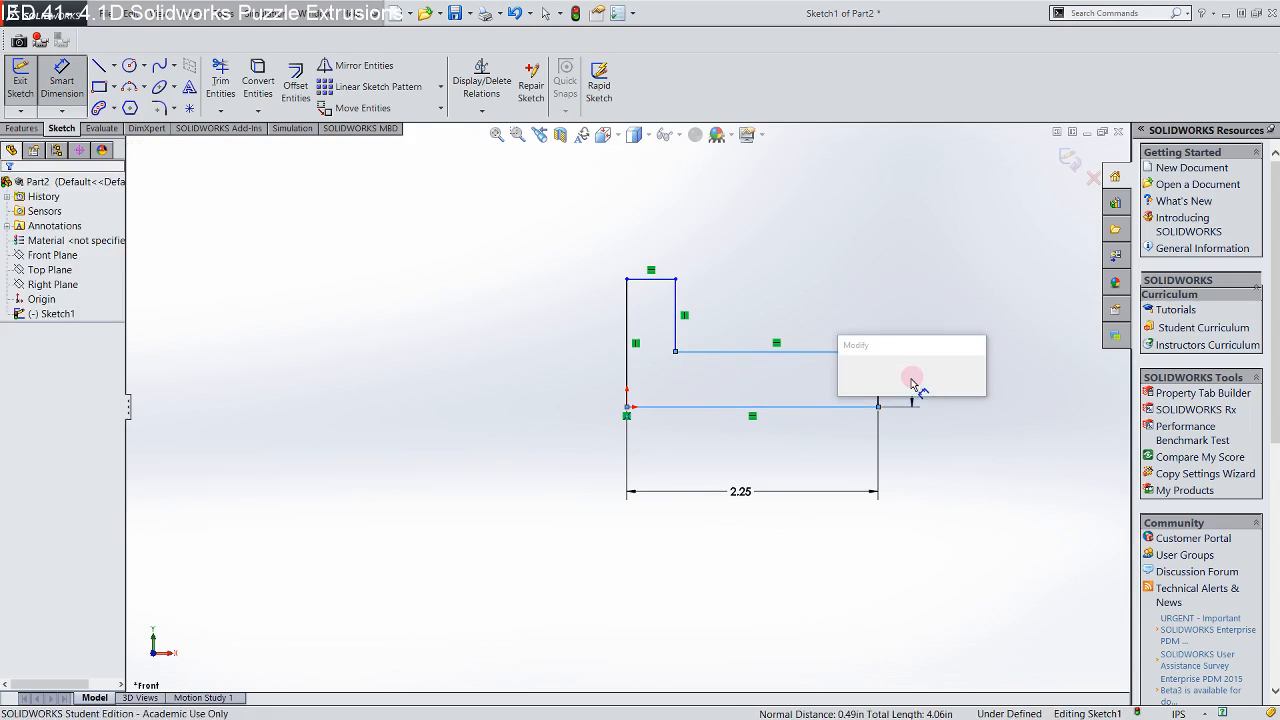
pyautogui.write('.75')
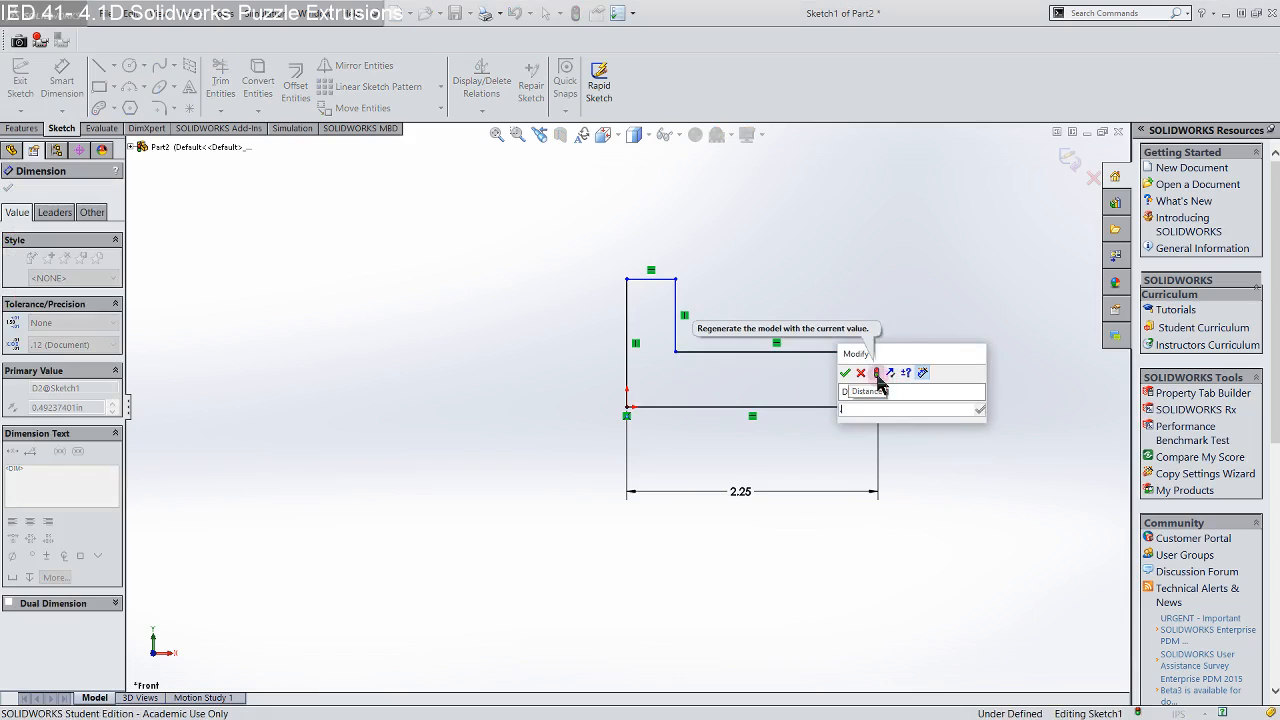
pyautogui.press('Return')
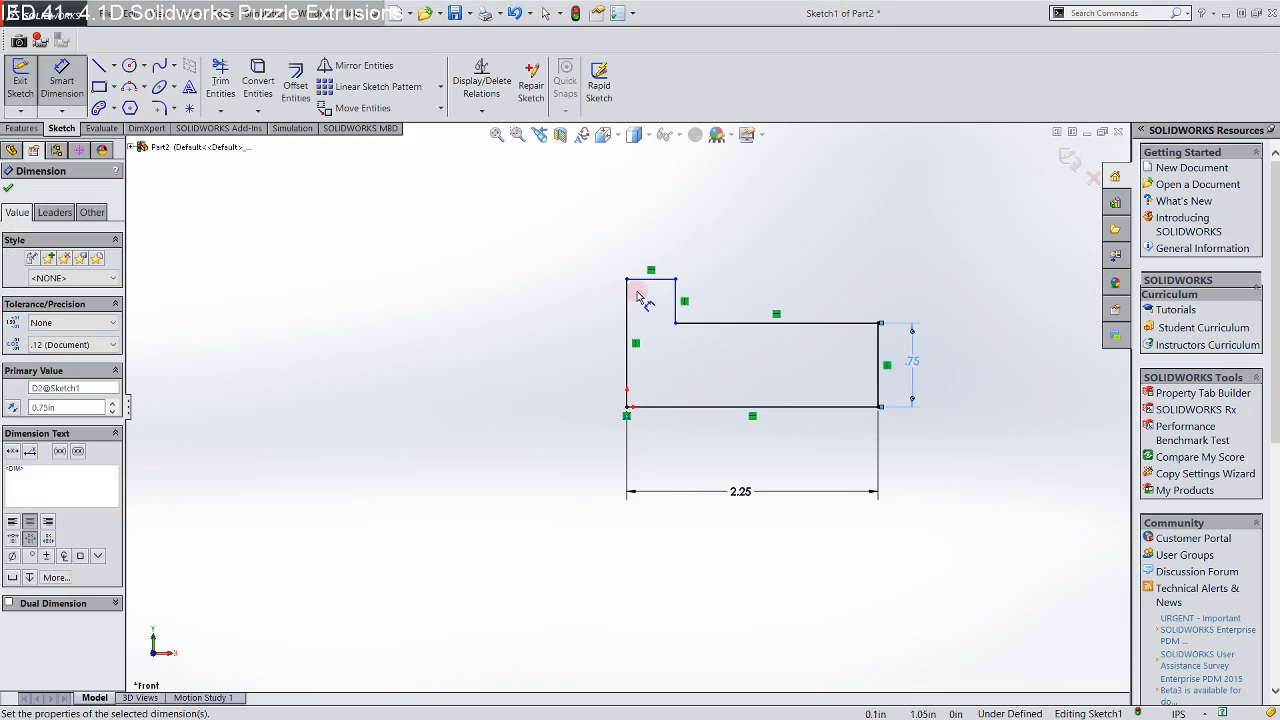
# Dimension the L profile's overall height between its top and bottom edges as 1.5 in
pyautogui.click(651, 279)
pyautogui.click(662, 407)
pyautogui.click(535, 347)
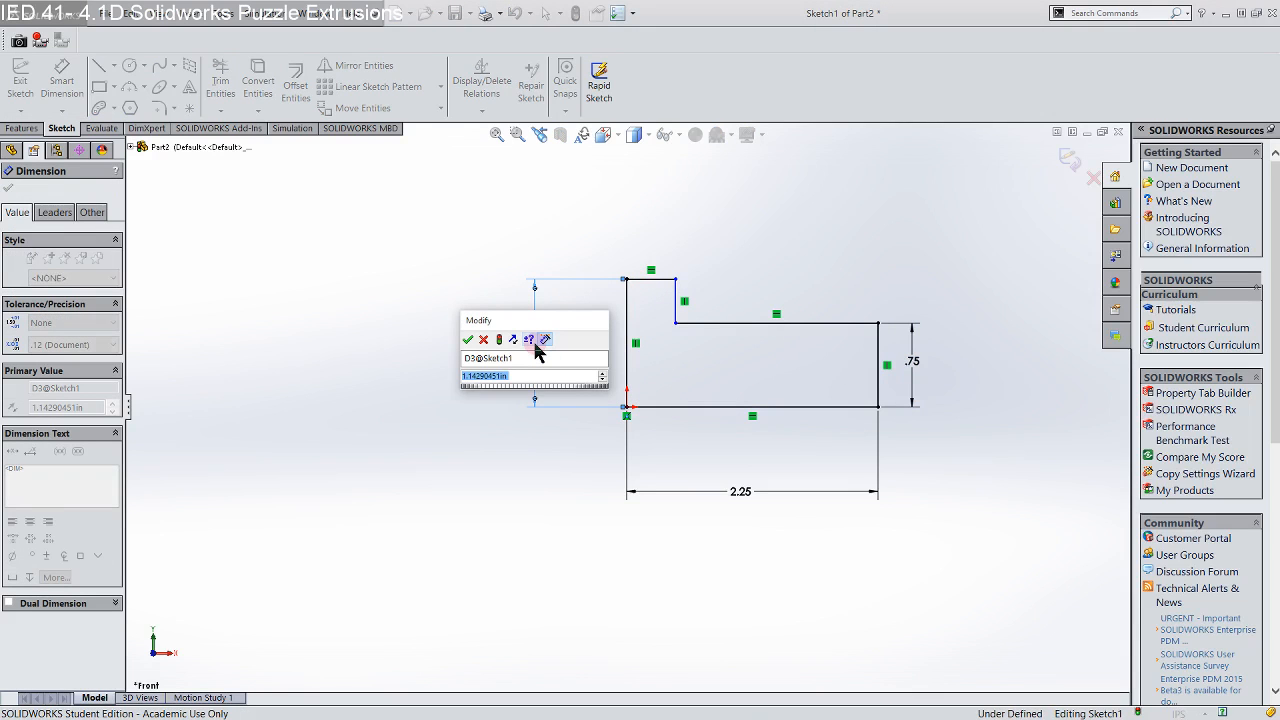
pyautogui.write('1.5')
pyautogui.press('Return')
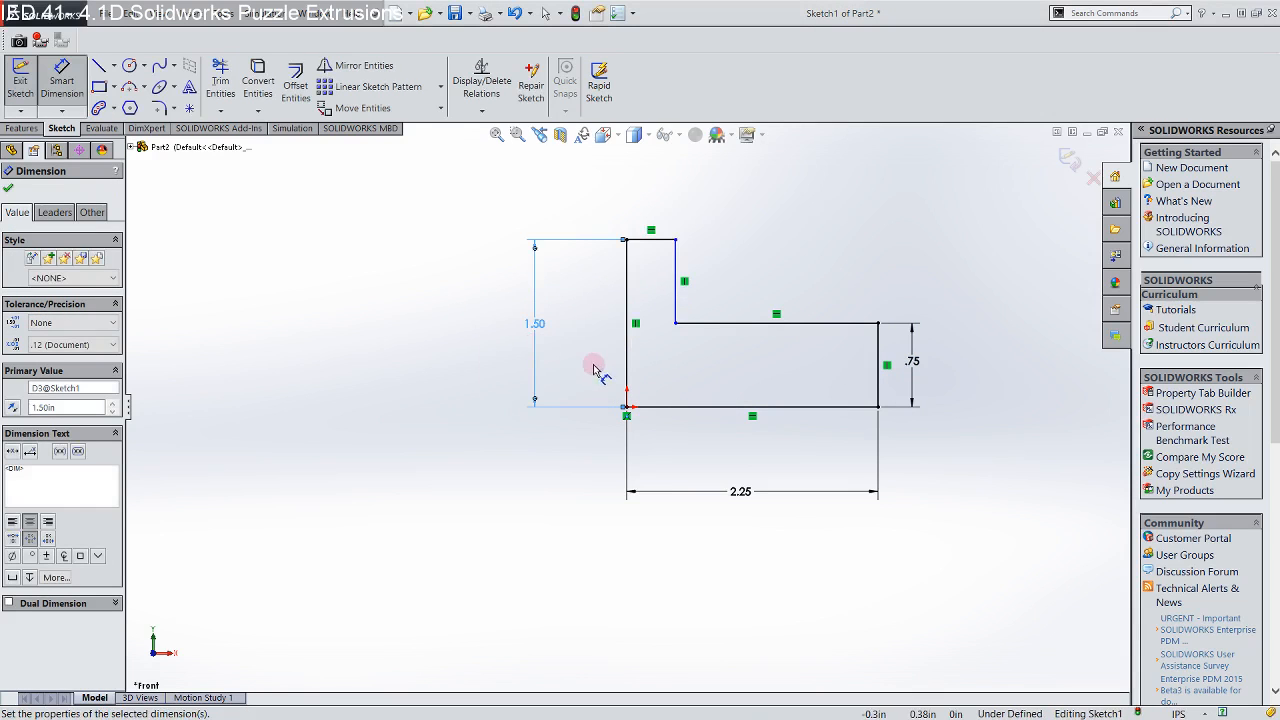
# Dimension the width of the L profile's upright leg as 0.75 in and finish dimensioning
pyautogui.click(627, 282)
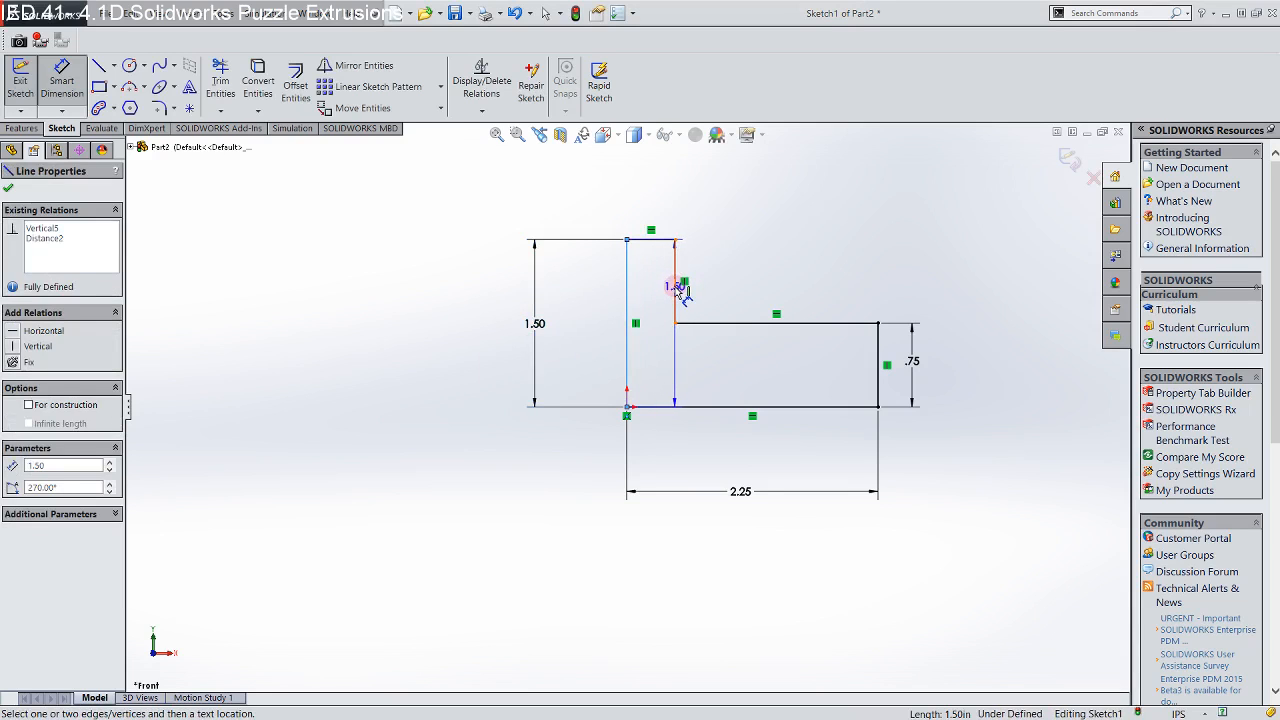
pyautogui.click(677, 283)
pyautogui.click(646, 190)
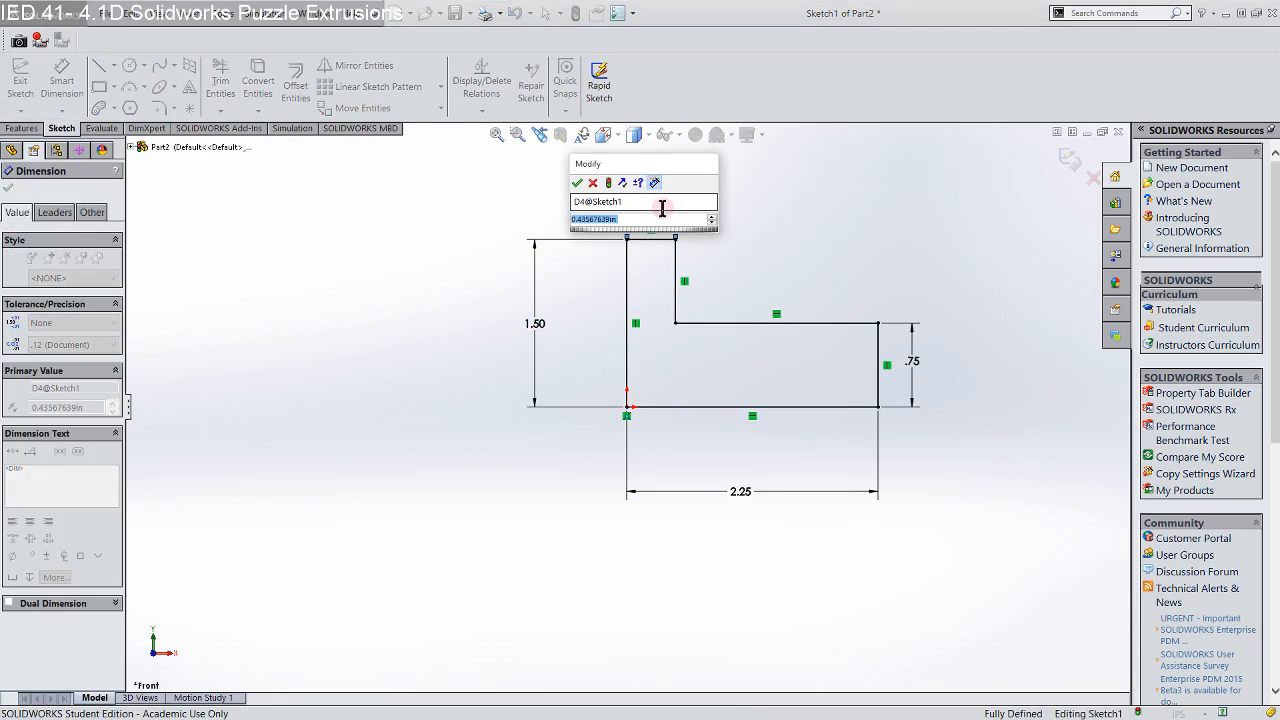
pyautogui.press('BackSpace')
pyautogui.write('.75')
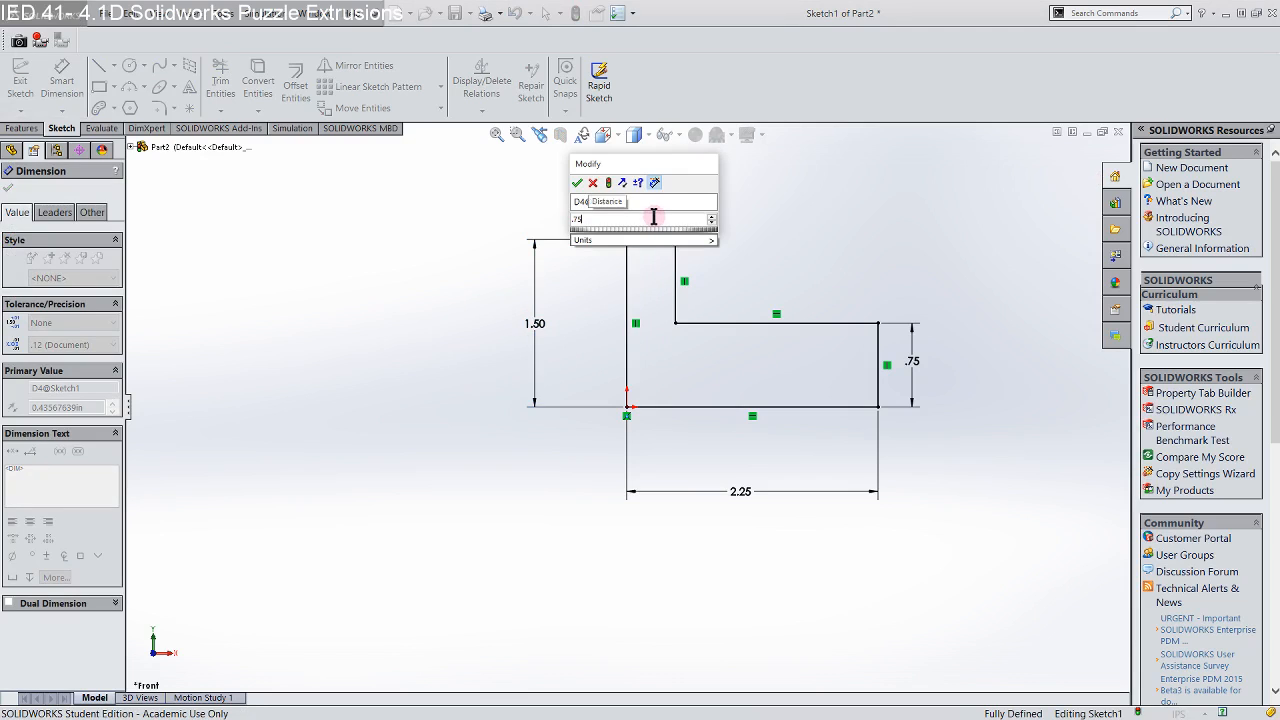
pyautogui.press('Return')
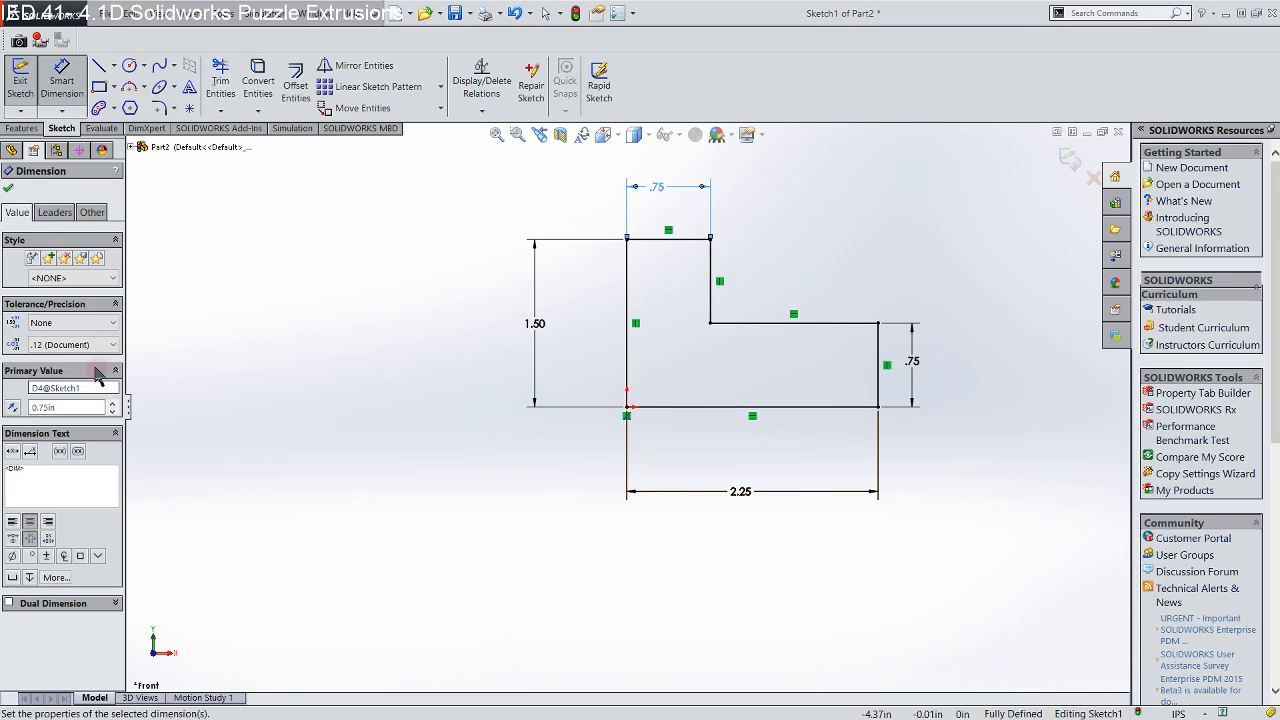
pyautogui.click(8, 188)
# Select the L-profile sketch in the model's feature list and exit the sketch
pyautogui.click(30, 273)
pyautogui.click(38, 315)
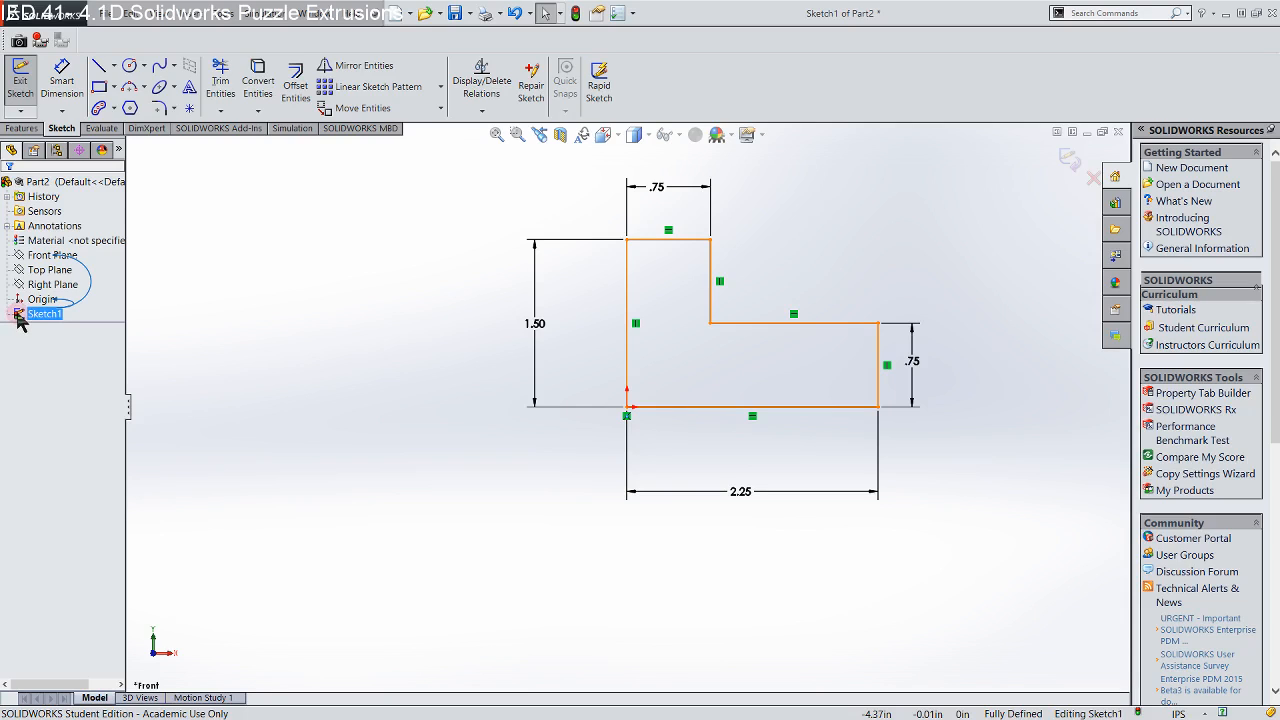
pyautogui.click(42, 300)
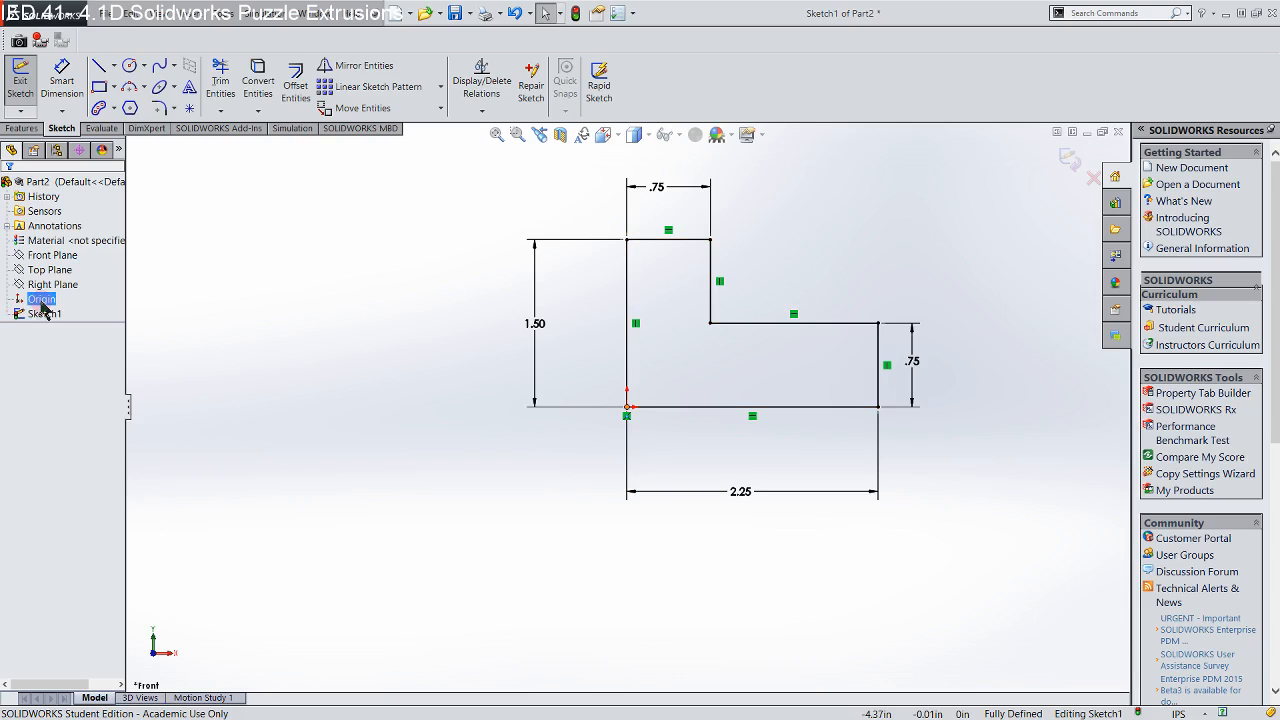
pyautogui.click(42, 316)
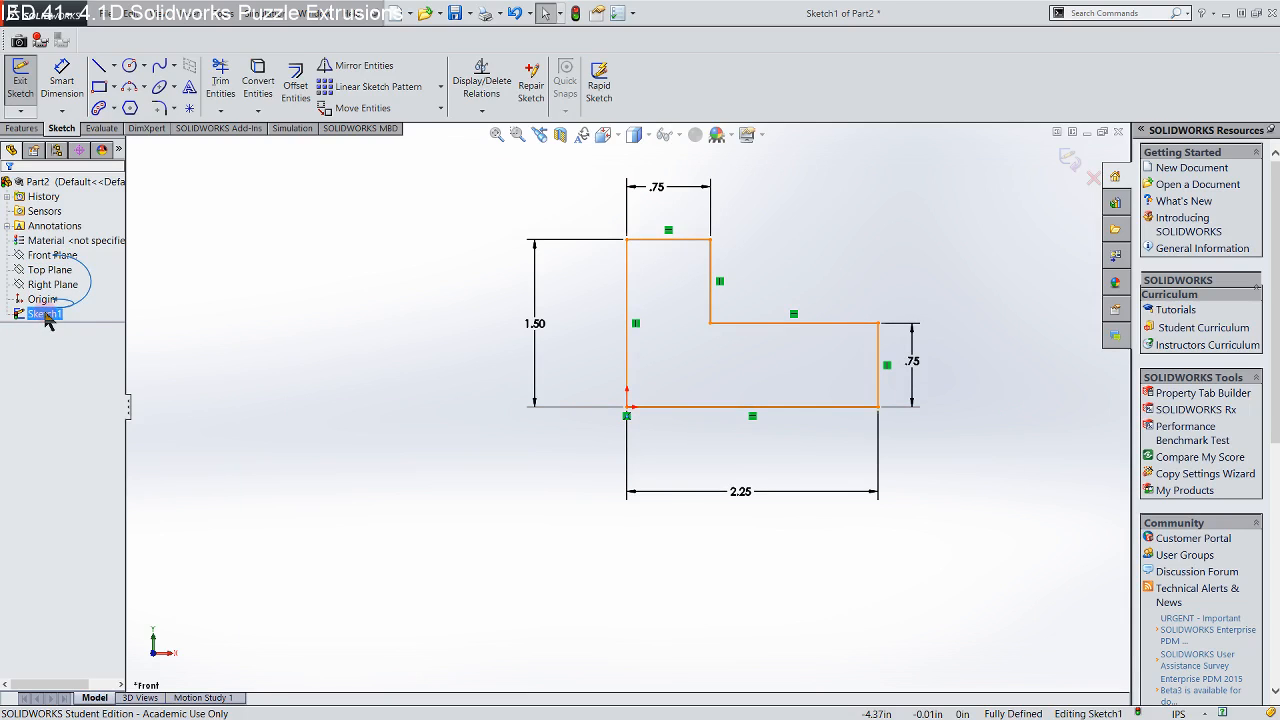
pyautogui.click(21, 80)
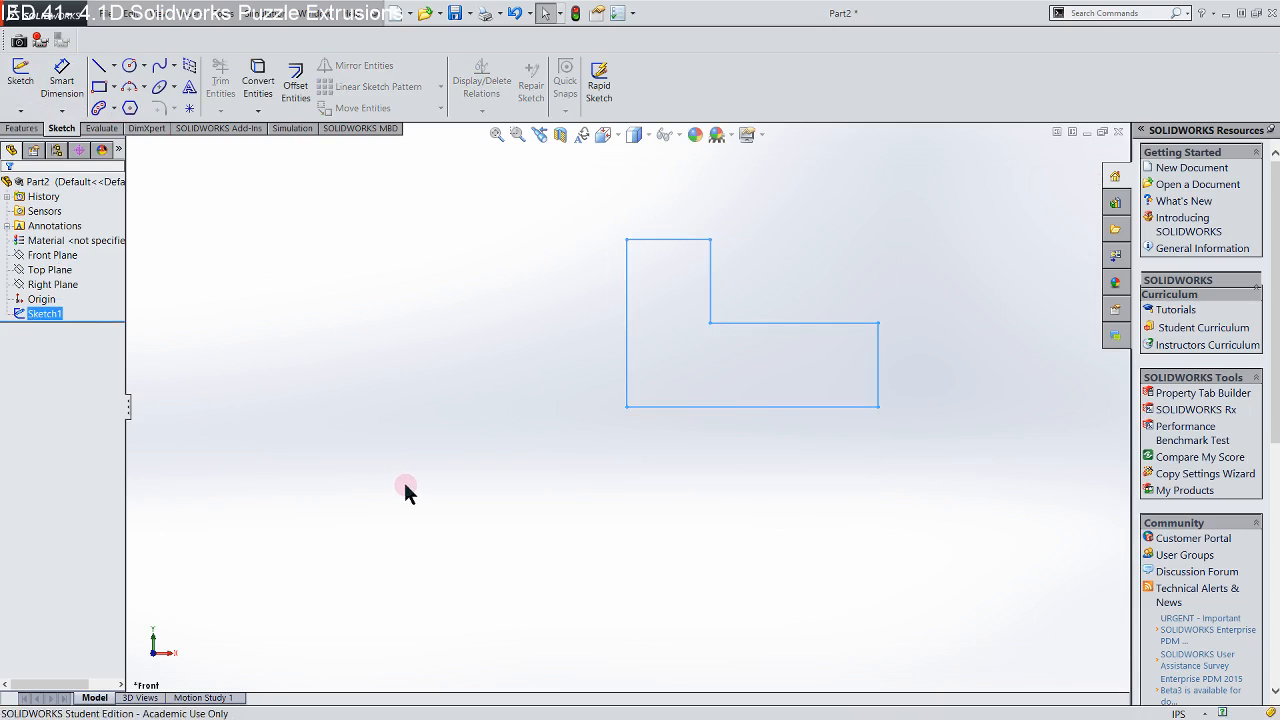
# Extrude the L-shaped sketch as a blind boss 0.75 in deep in the reversed direction, behind the Front Plane
pyautogui.click(21, 128)
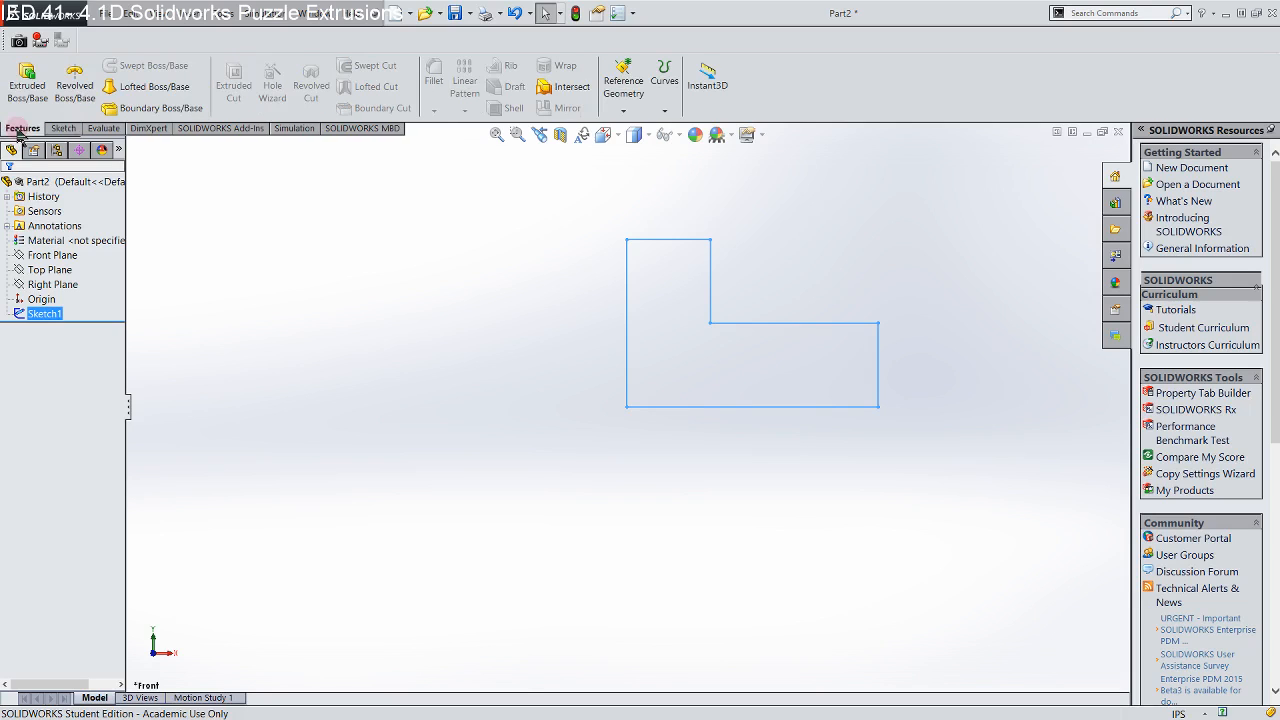
pyautogui.click(27, 82)
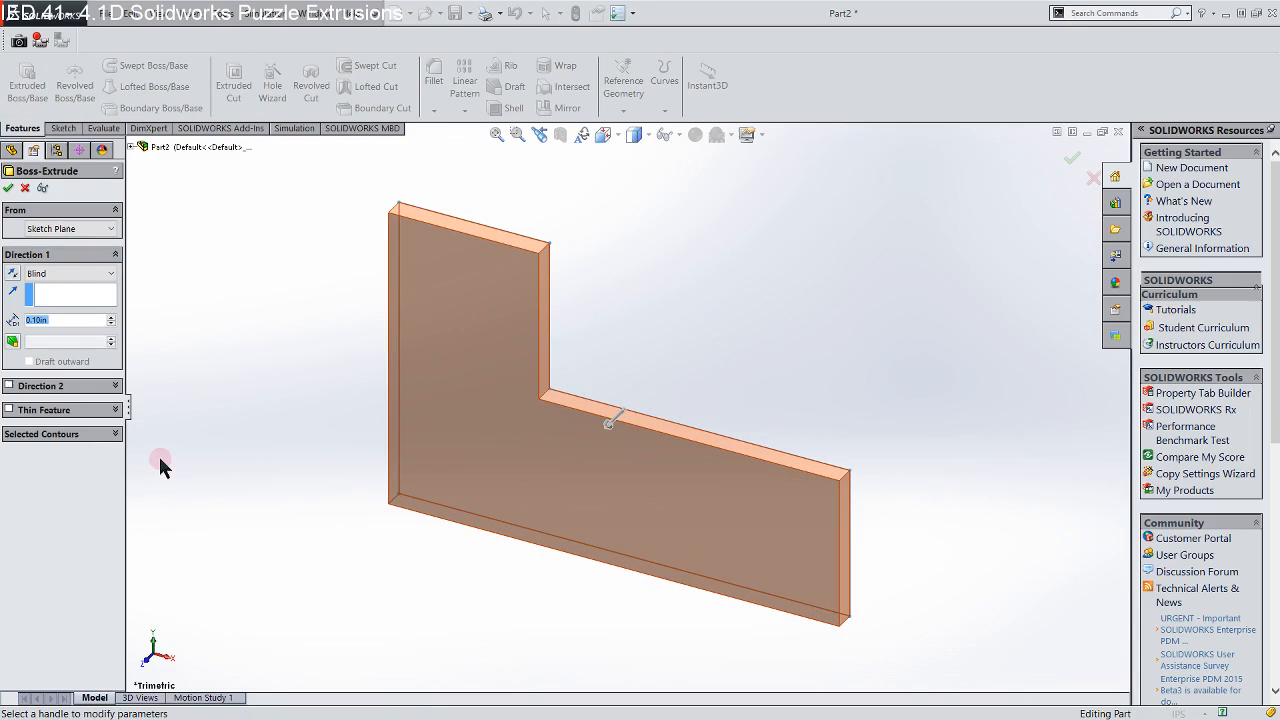
pyautogui.click(115, 434)
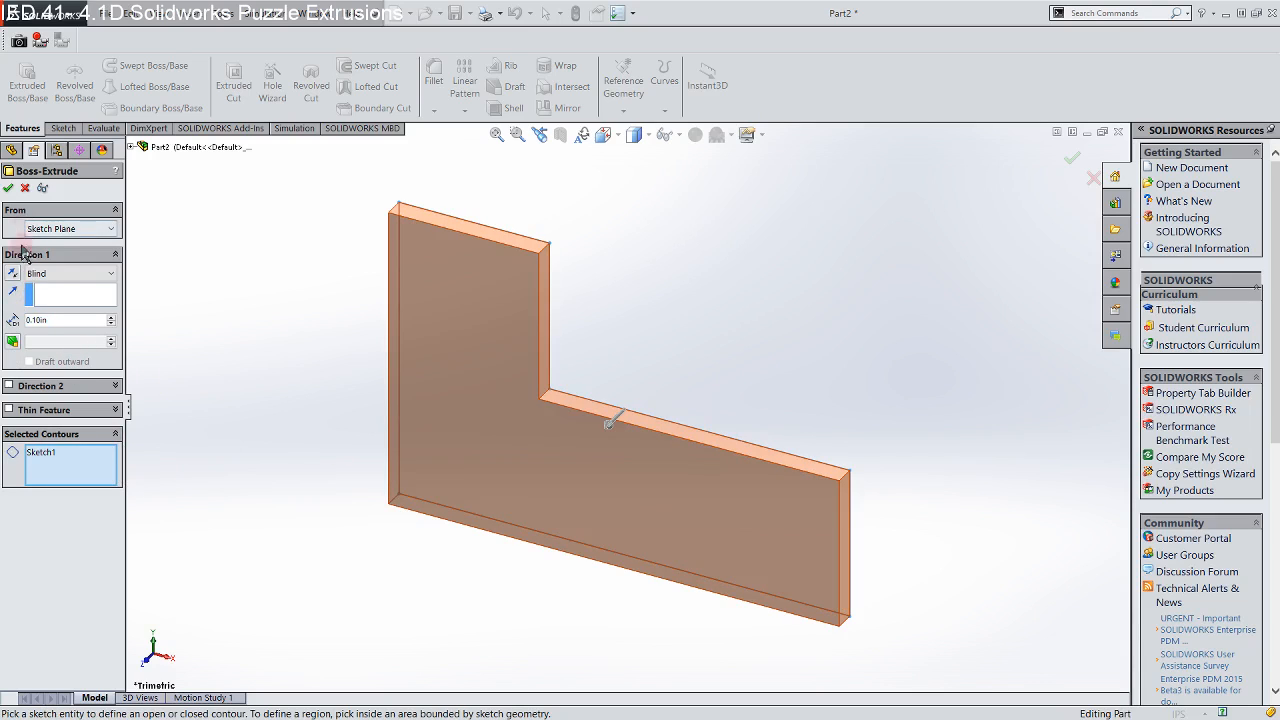
pyautogui.doubleClick(47, 320)
pyautogui.write('.75')
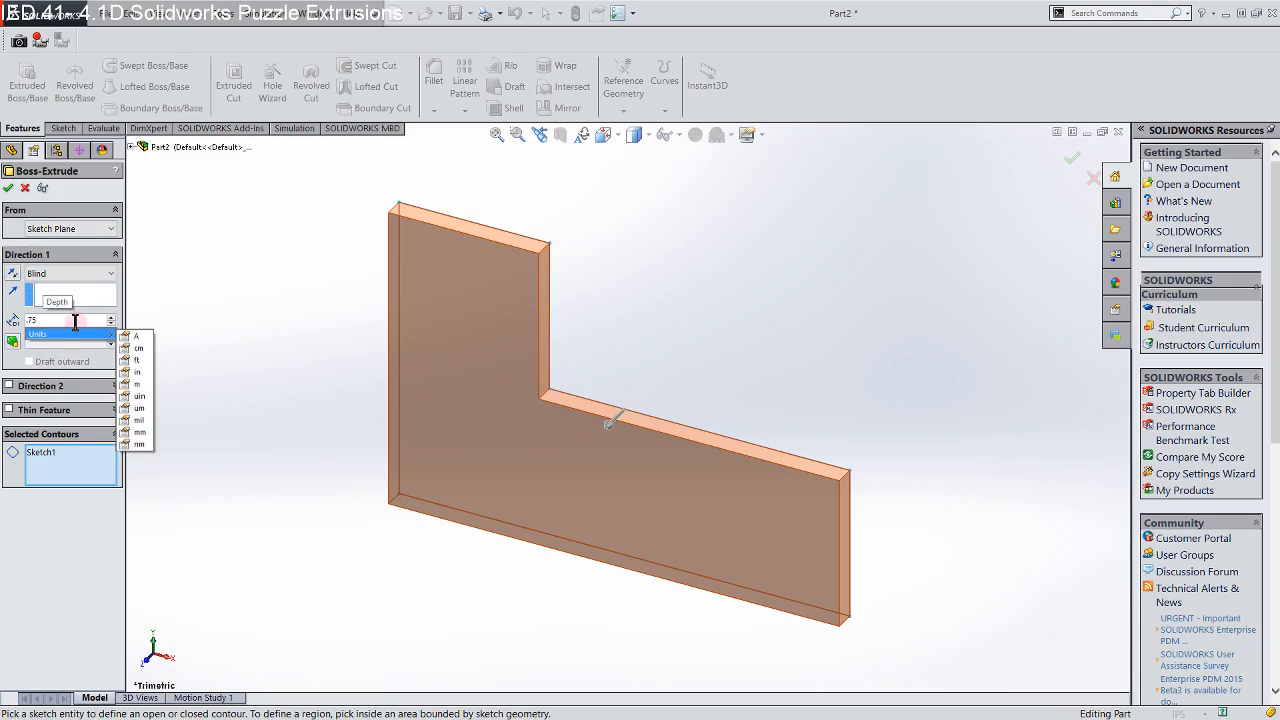
pyautogui.press('Return')
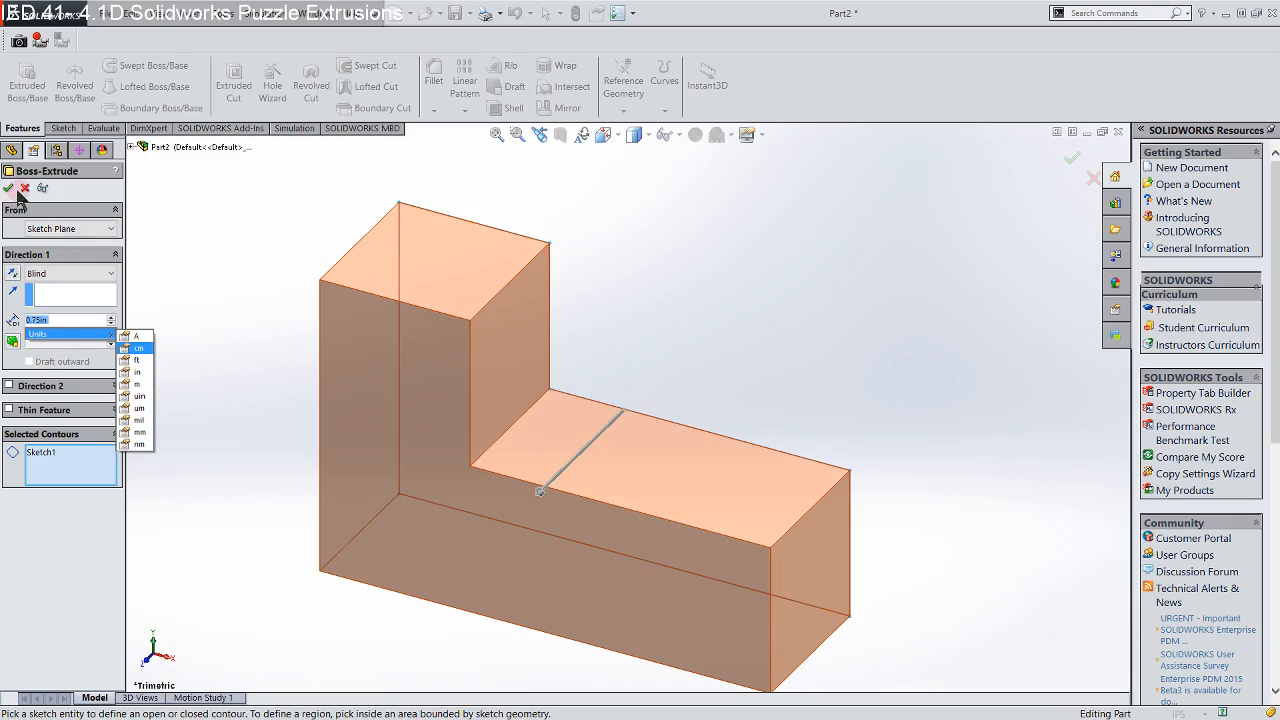
pyautogui.click(11, 275)
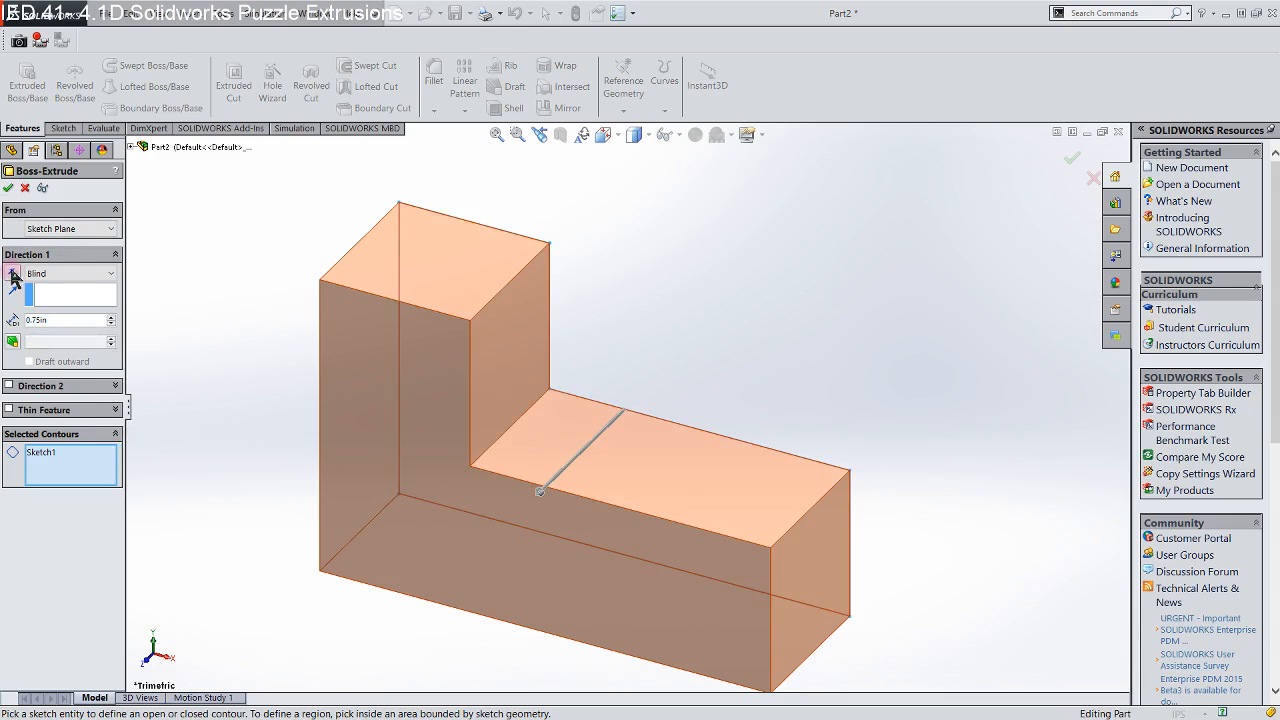
pyautogui.click(12, 276)
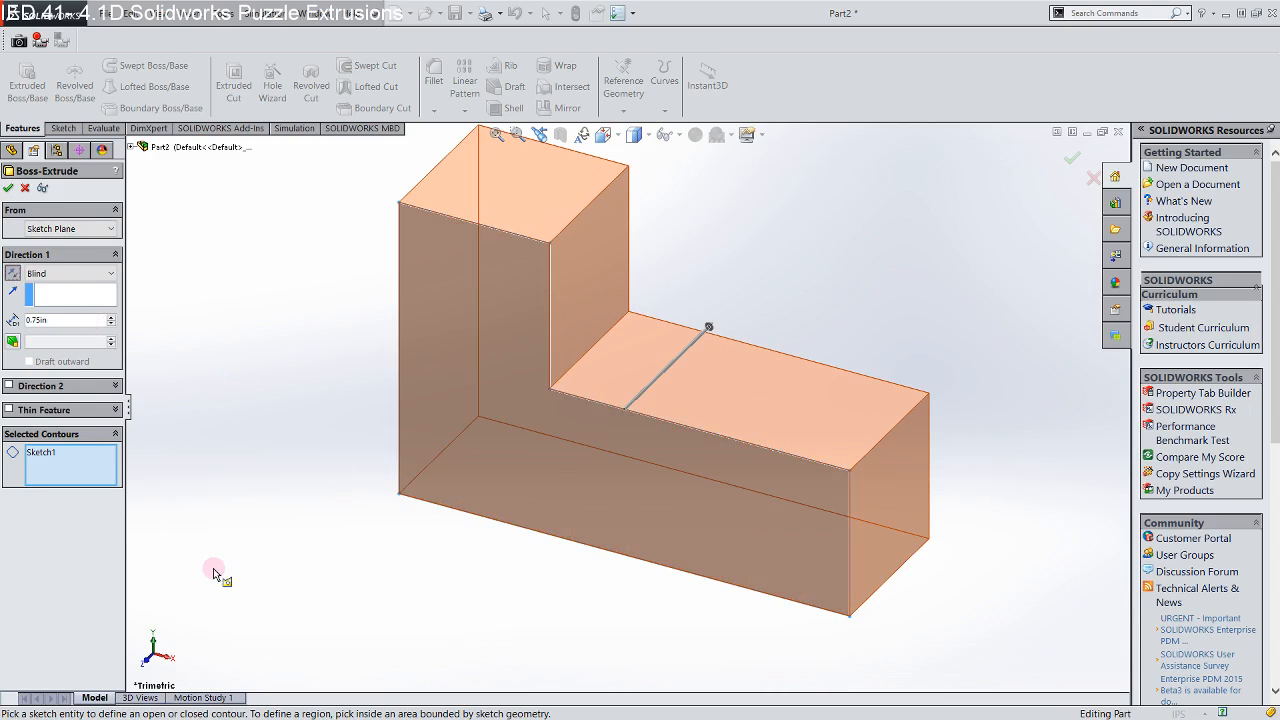
pyautogui.click(8, 189)
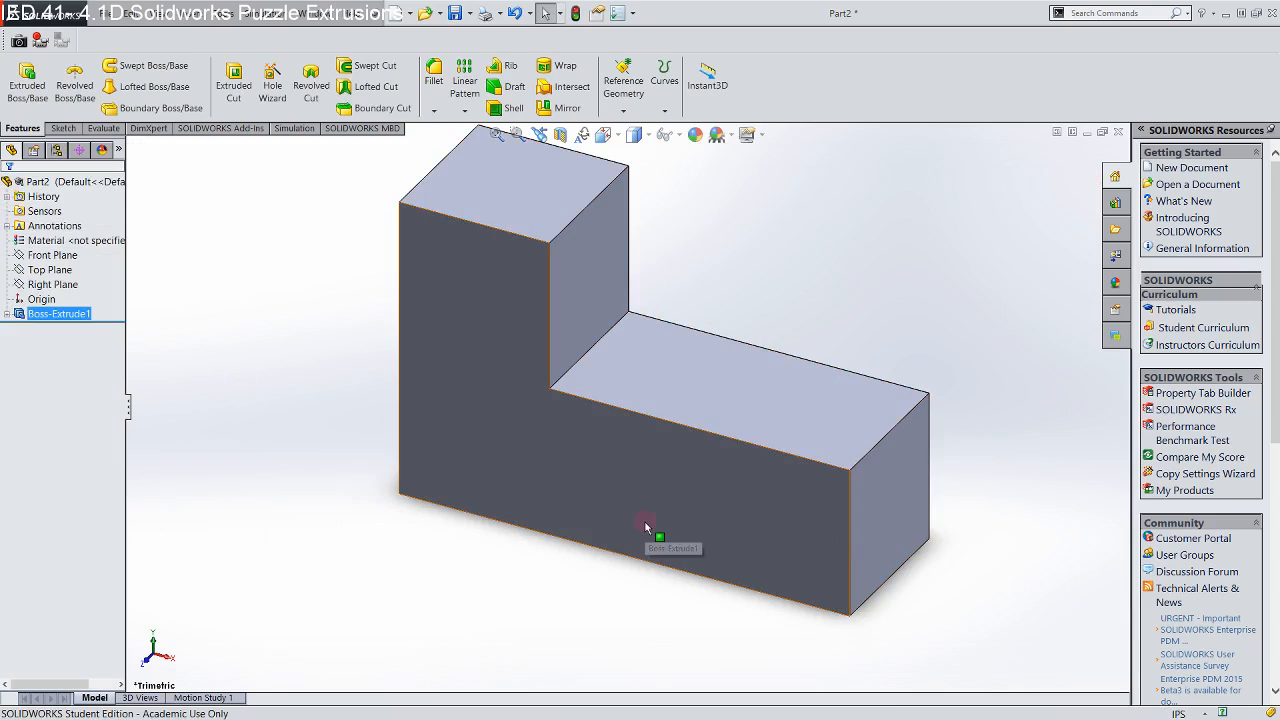
# Take the application window out of full-screen size and narrow it so that part of the desktop is free
pyautogui.scroll(3, 645, 527)
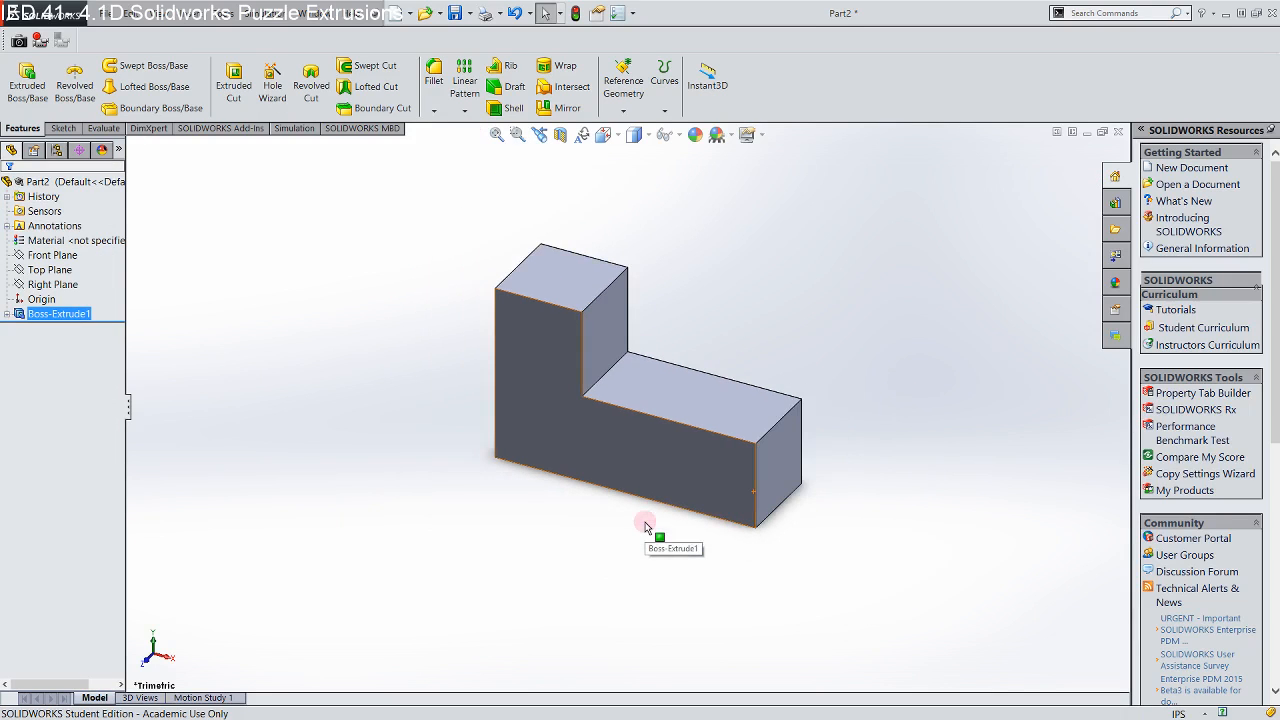
pyautogui.moveTo(466, 471); pyautogui.dragTo(502, 515, button='middle')
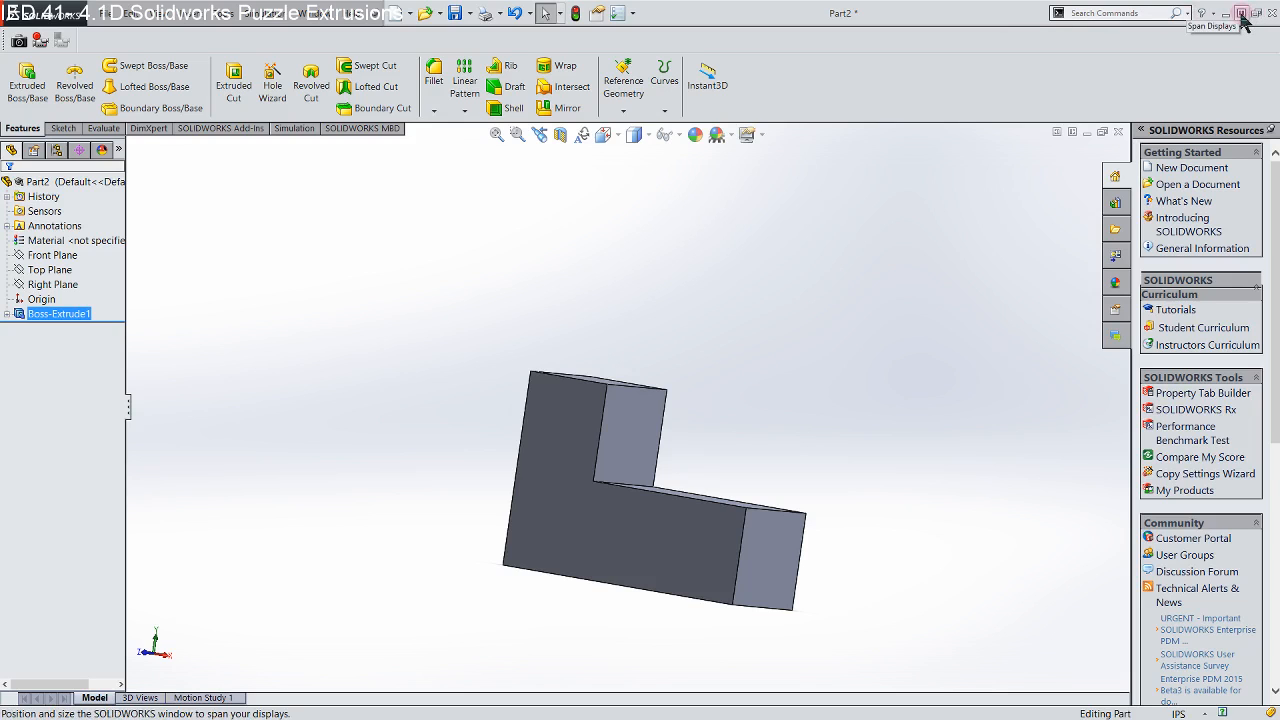
pyautogui.click(1241, 14)
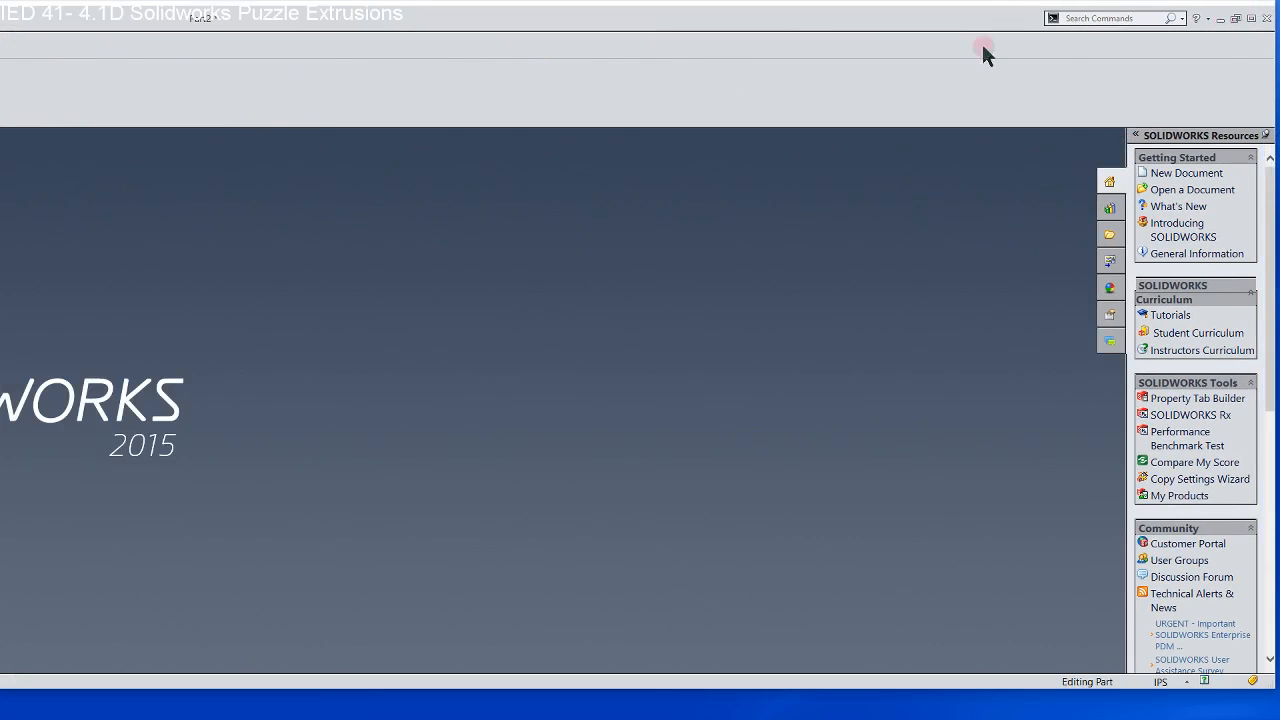
pyautogui.click(1236, 18)
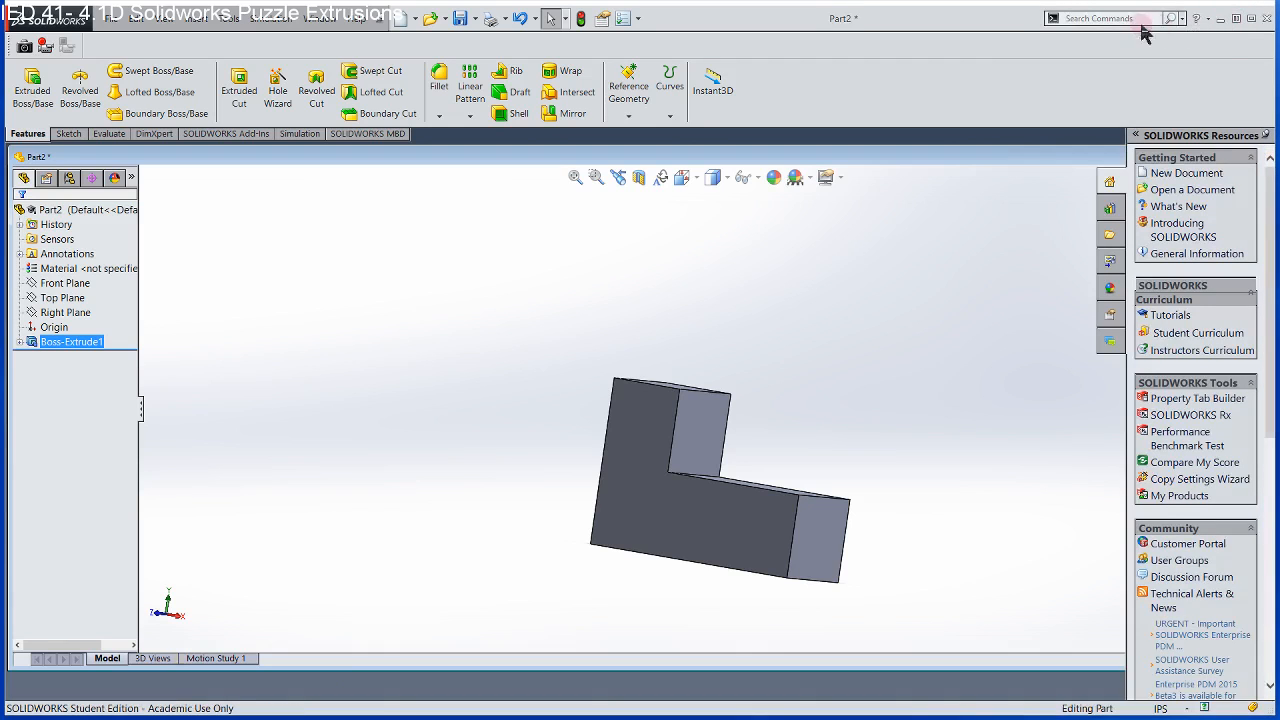
pyautogui.moveTo(1000, 24); pyautogui.dragTo(972, 40)
pyautogui.moveTo(1246, 66); pyautogui.dragTo(752, 70)
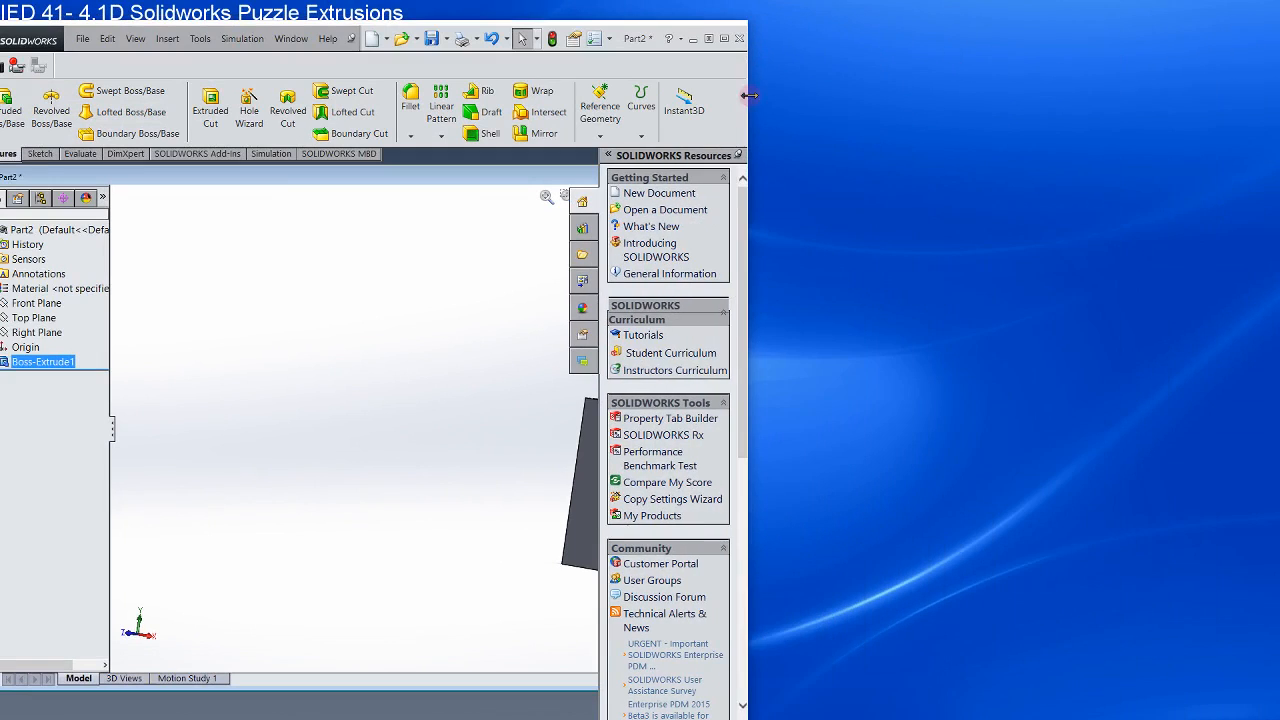
# Rotate the extruded L-shaped block to an angled view and fit it in the graphics area to inspect its shape
pyautogui.click(362, 551)
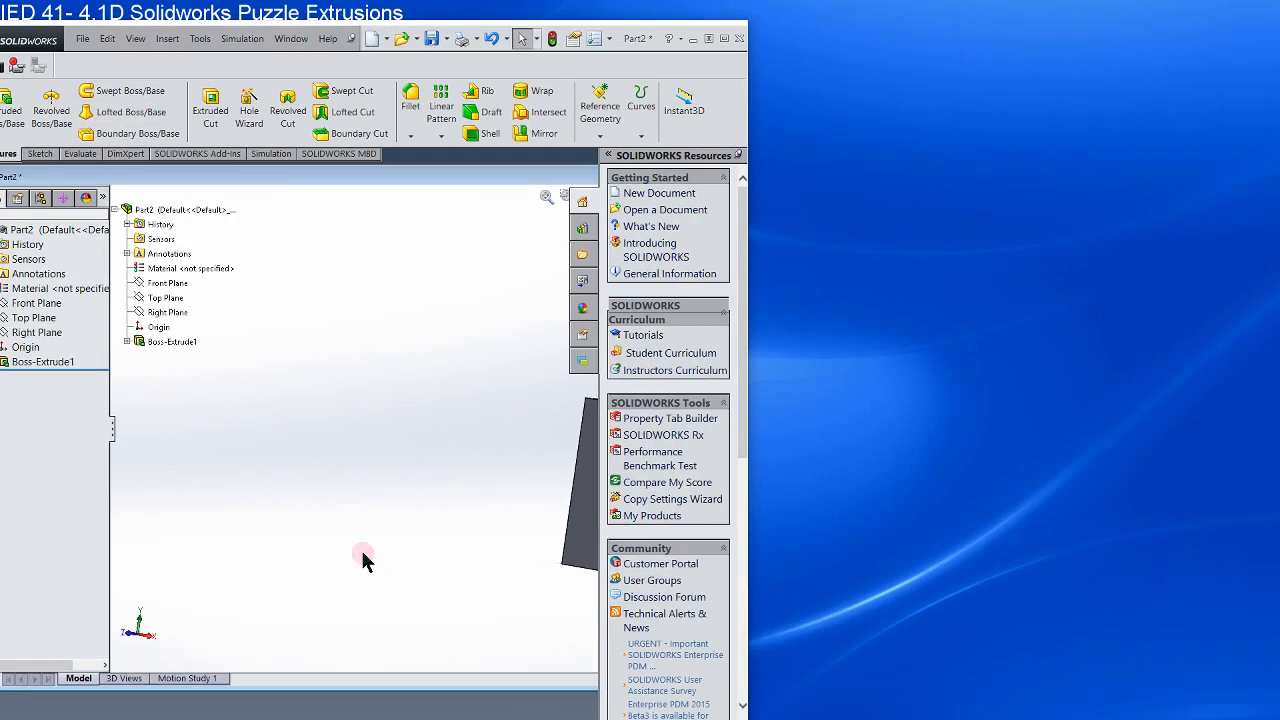
pyautogui.press('f')
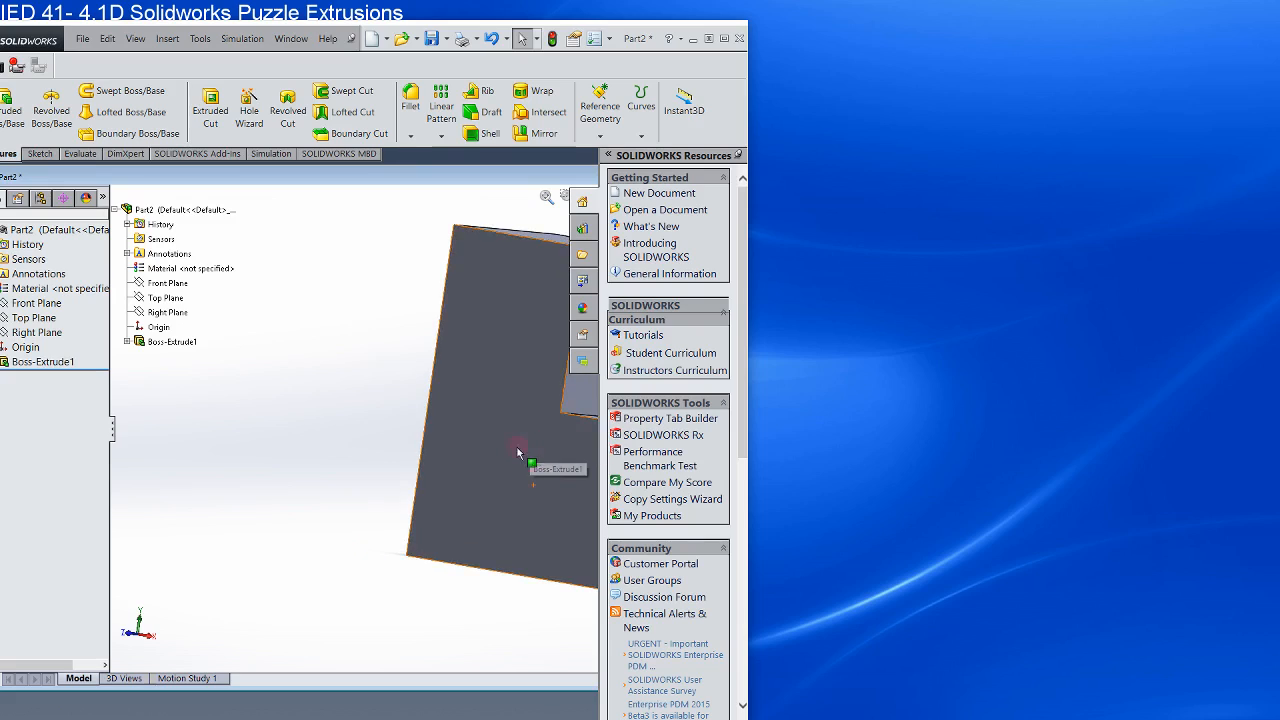
pyautogui.moveTo(509, 446); pyautogui.dragTo(483, 450, button='middle')
pyautogui.scroll(5, 483, 450)
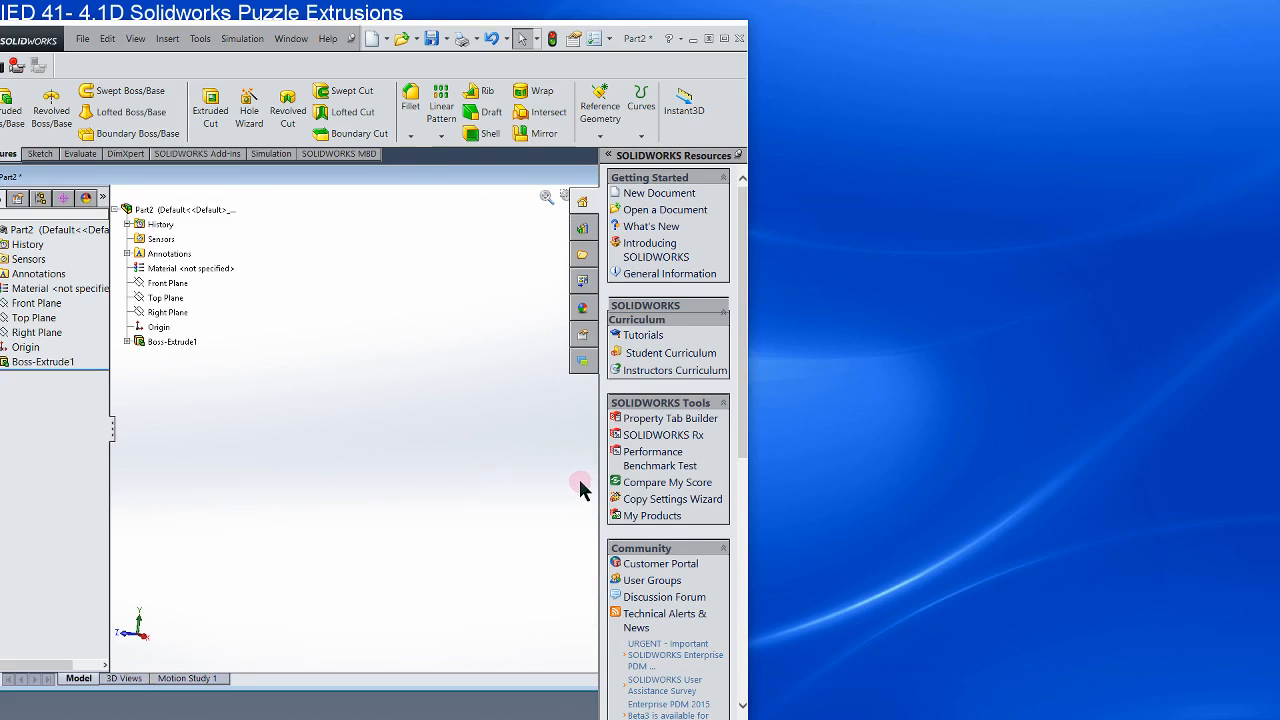
pyautogui.scroll(-5, 533, 483)
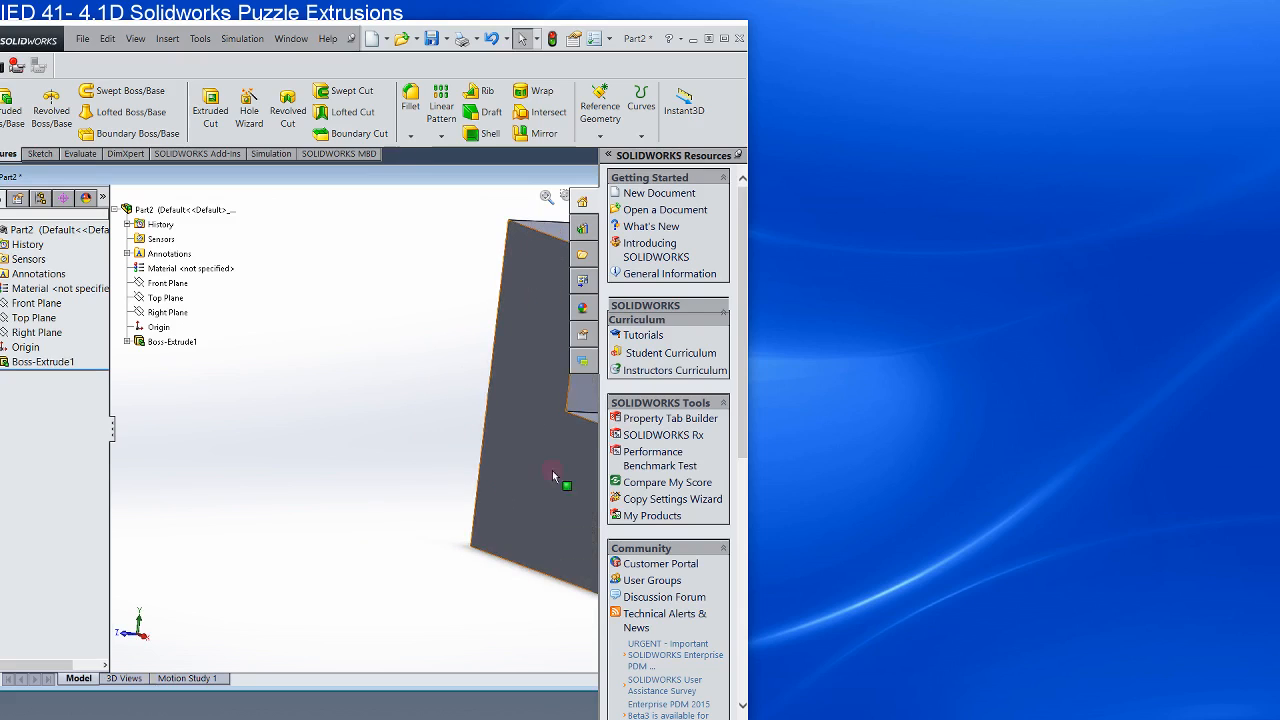
pyautogui.moveTo(455, 535); pyautogui.dragTo(455, 535, button='middle')
pyautogui.press('f')
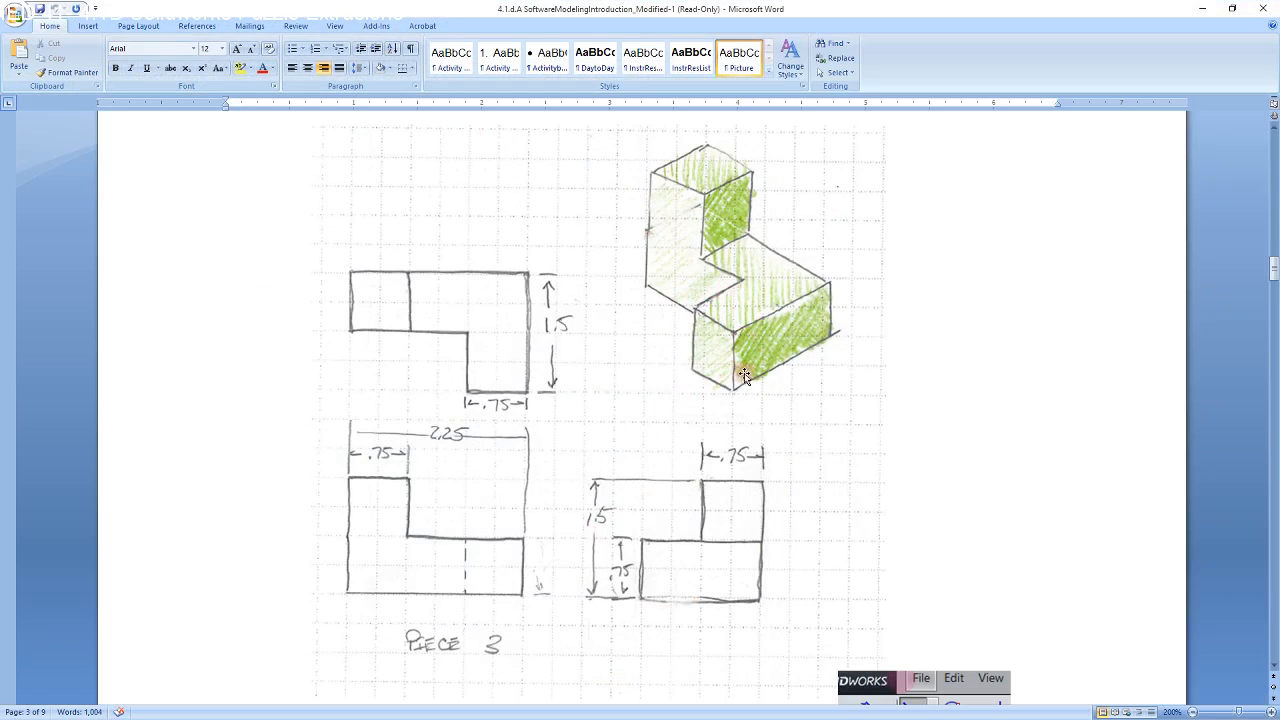
# Minimize the Word activity document and enlarge the SOLIDWORKS window to full screen again
pyautogui.click(1198, 9)
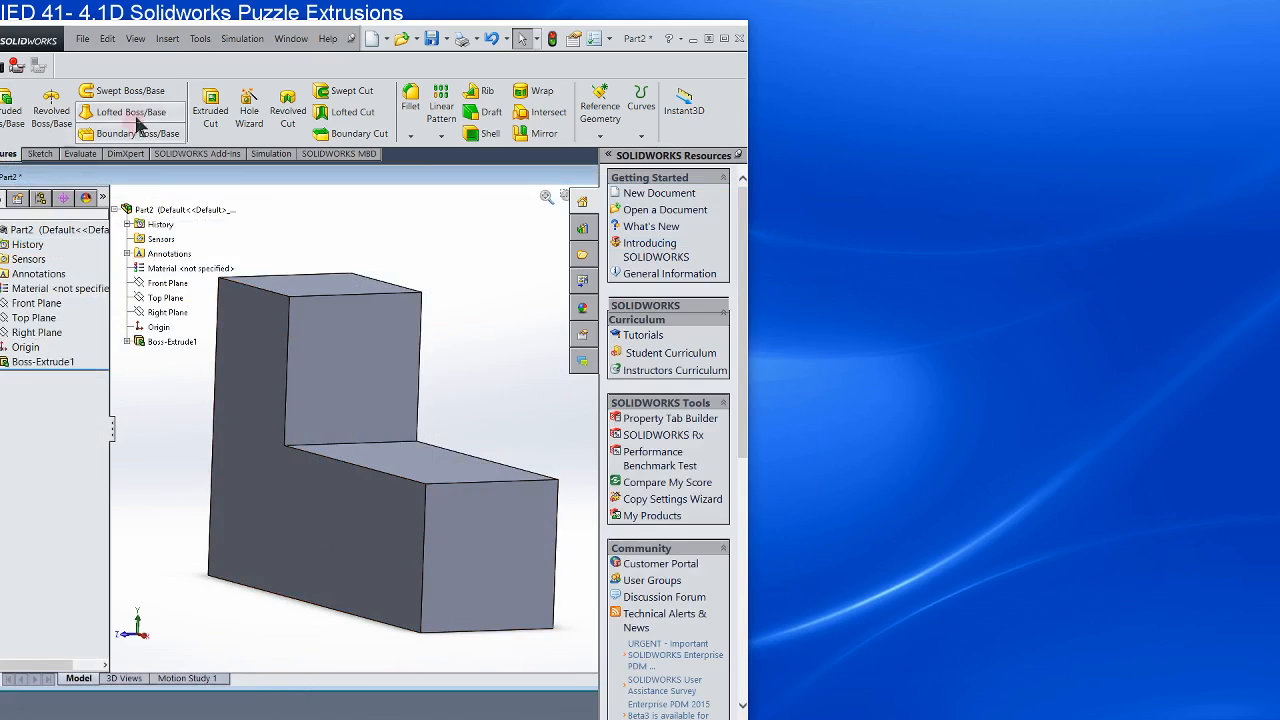
pyautogui.click(723, 38)
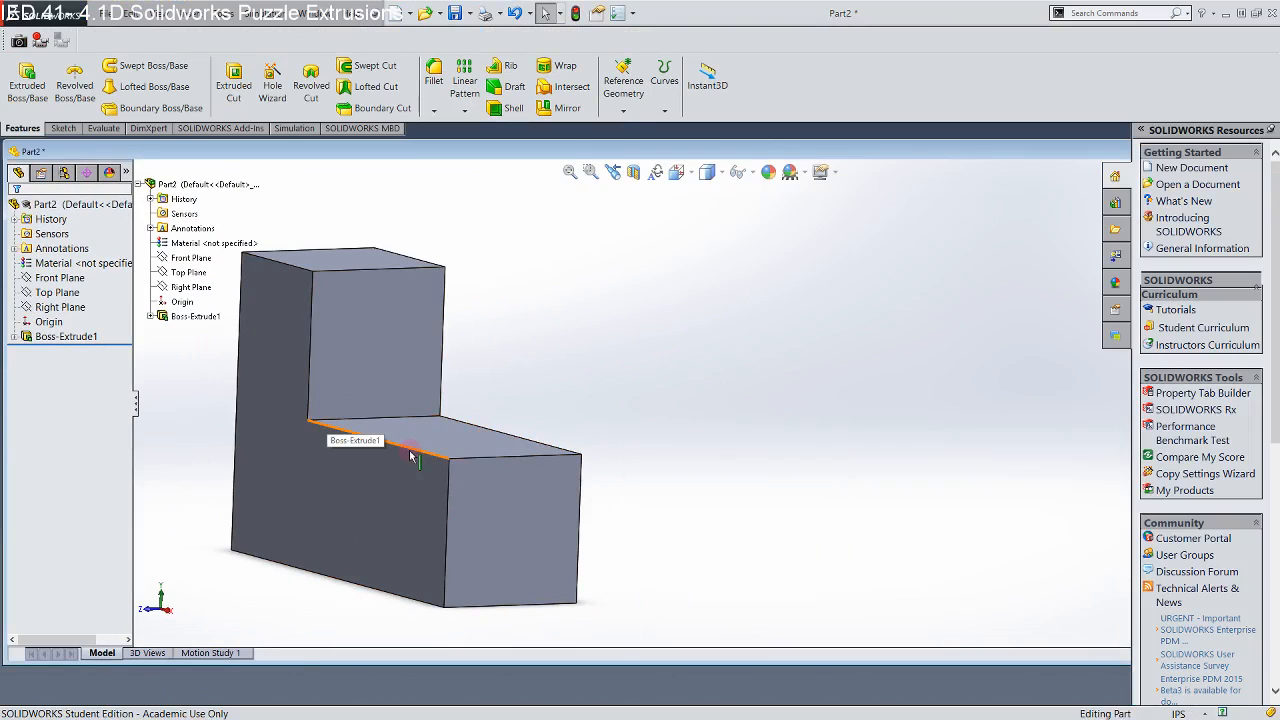
# Sketch a corner rectangle about 0.87 in wide on the L-shaped front face, from its lower outer corner up to the lower leg's top edge
pyautogui.press('f')
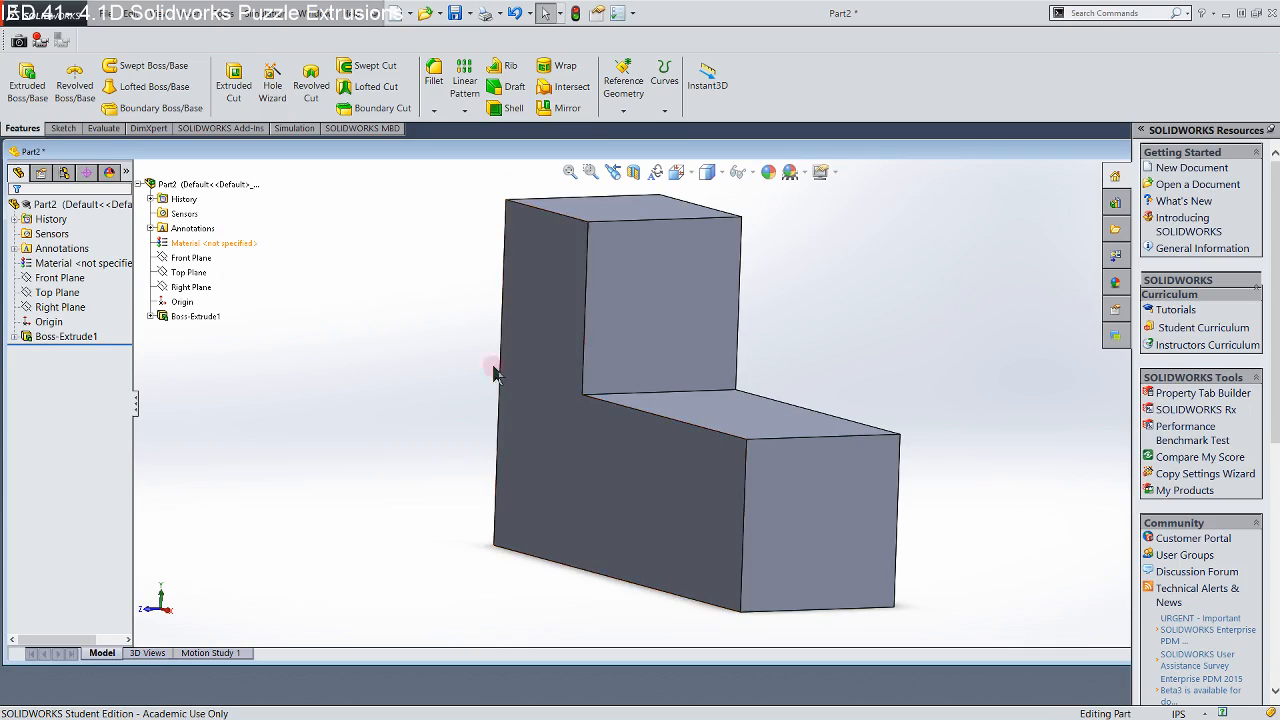
pyautogui.click(60, 128)
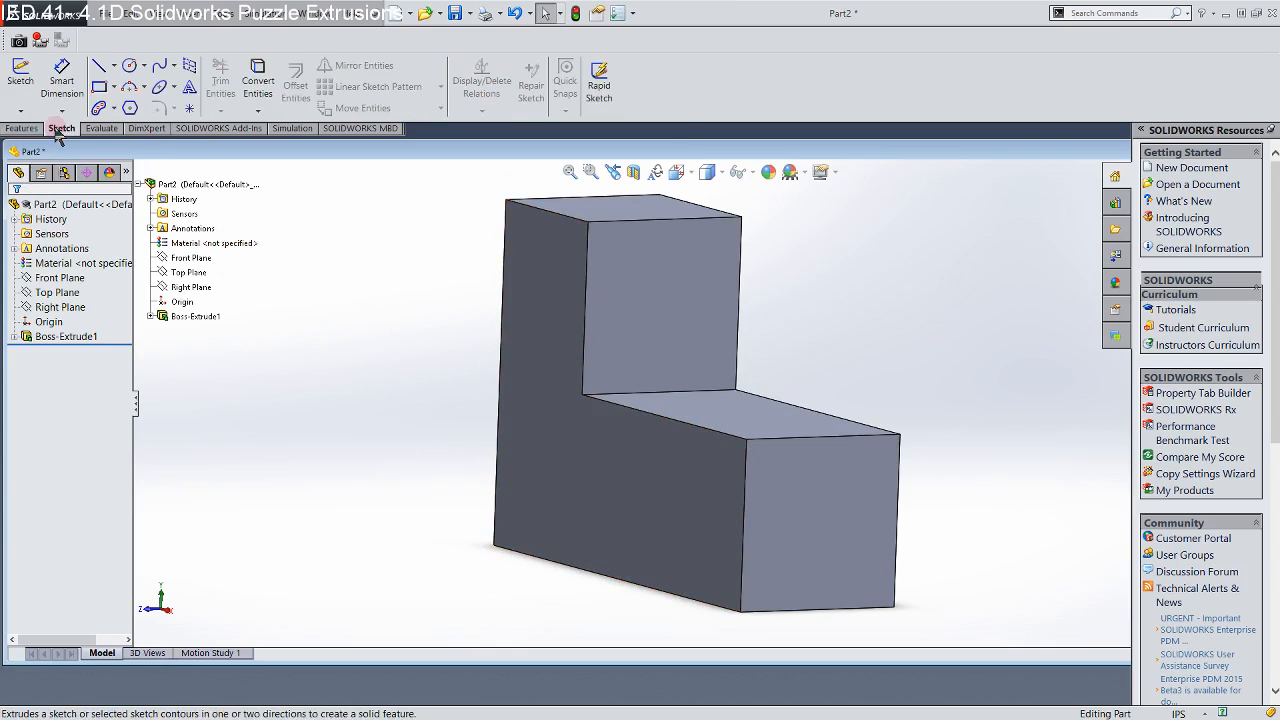
pyautogui.click(21, 74)
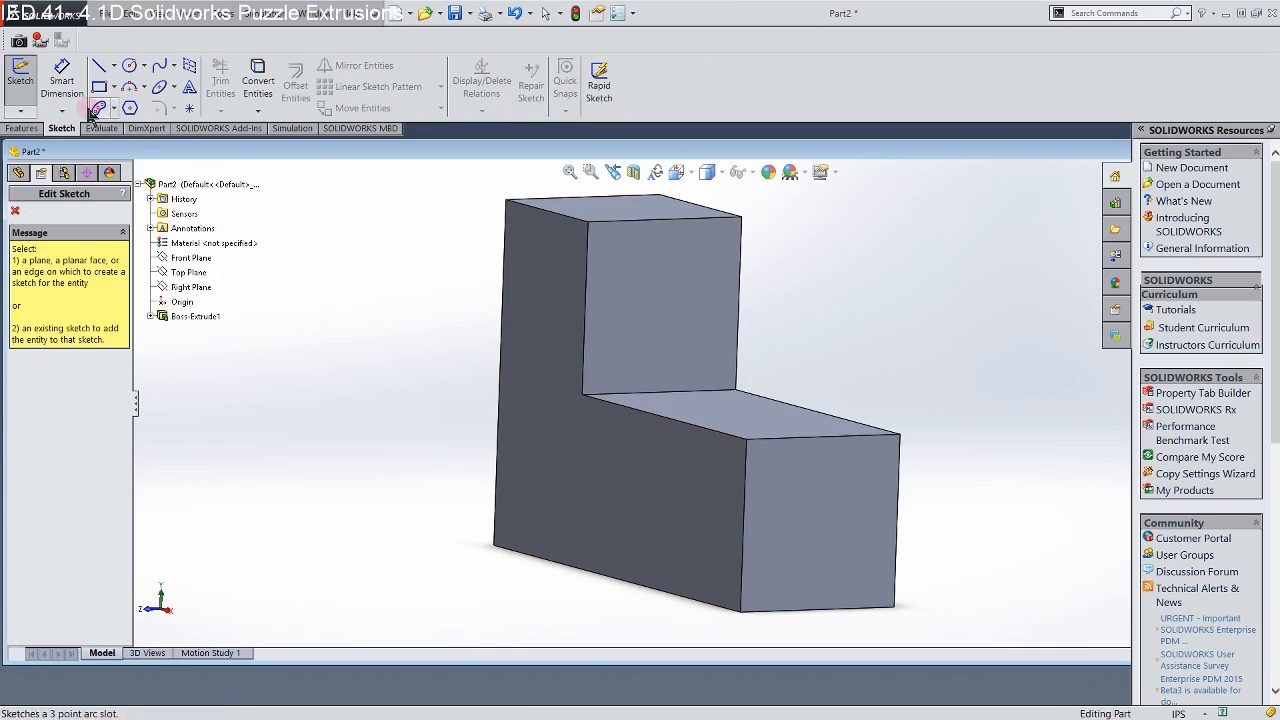
pyautogui.click(607, 485)
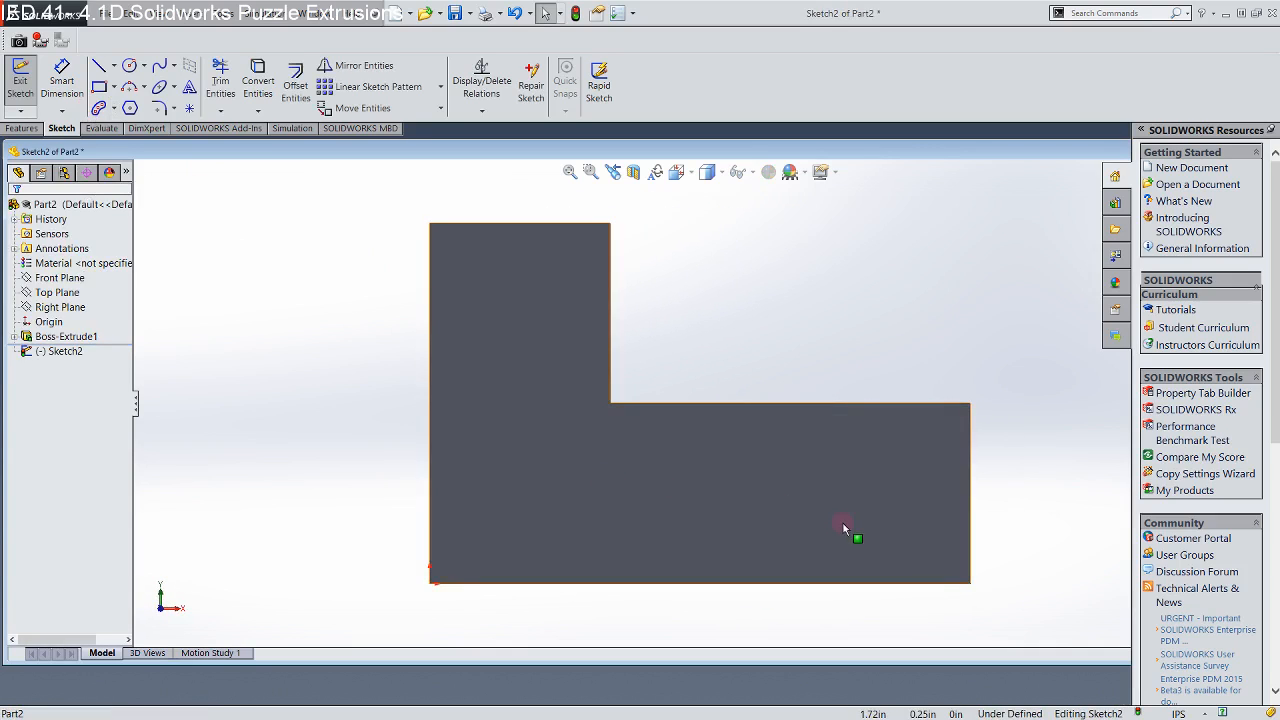
pyautogui.click(101, 88)
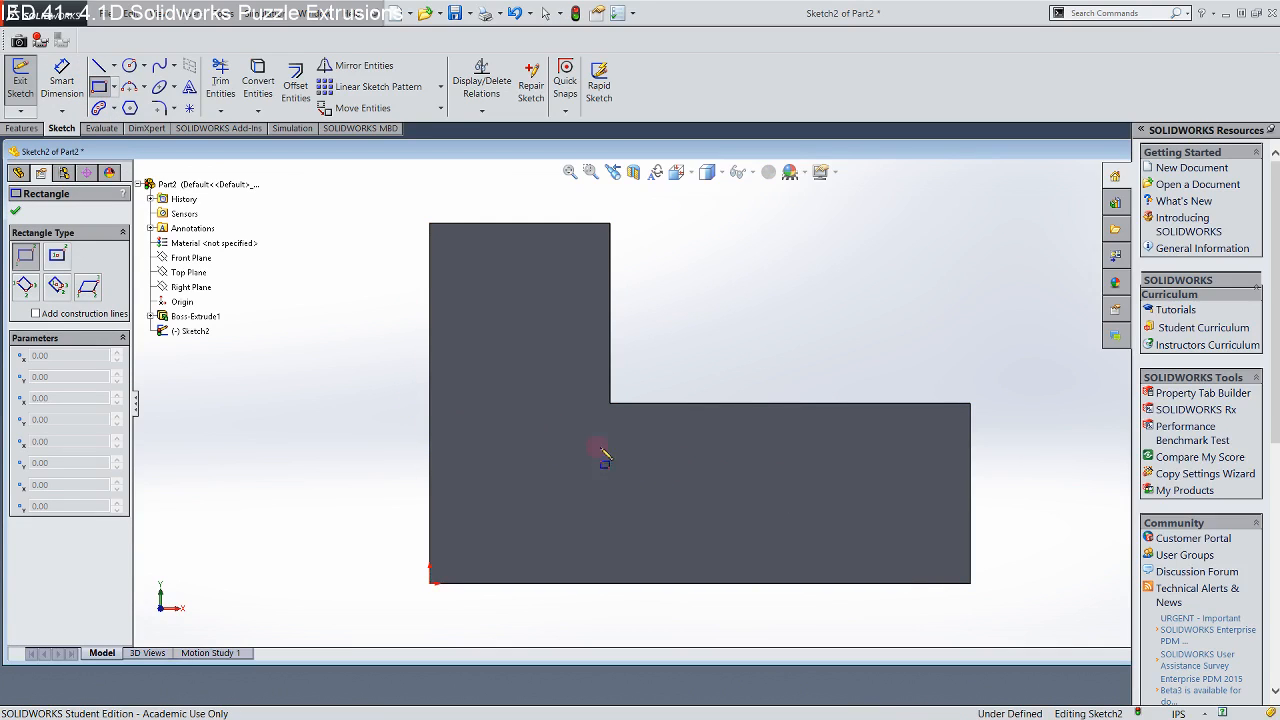
pyautogui.click(970, 583)
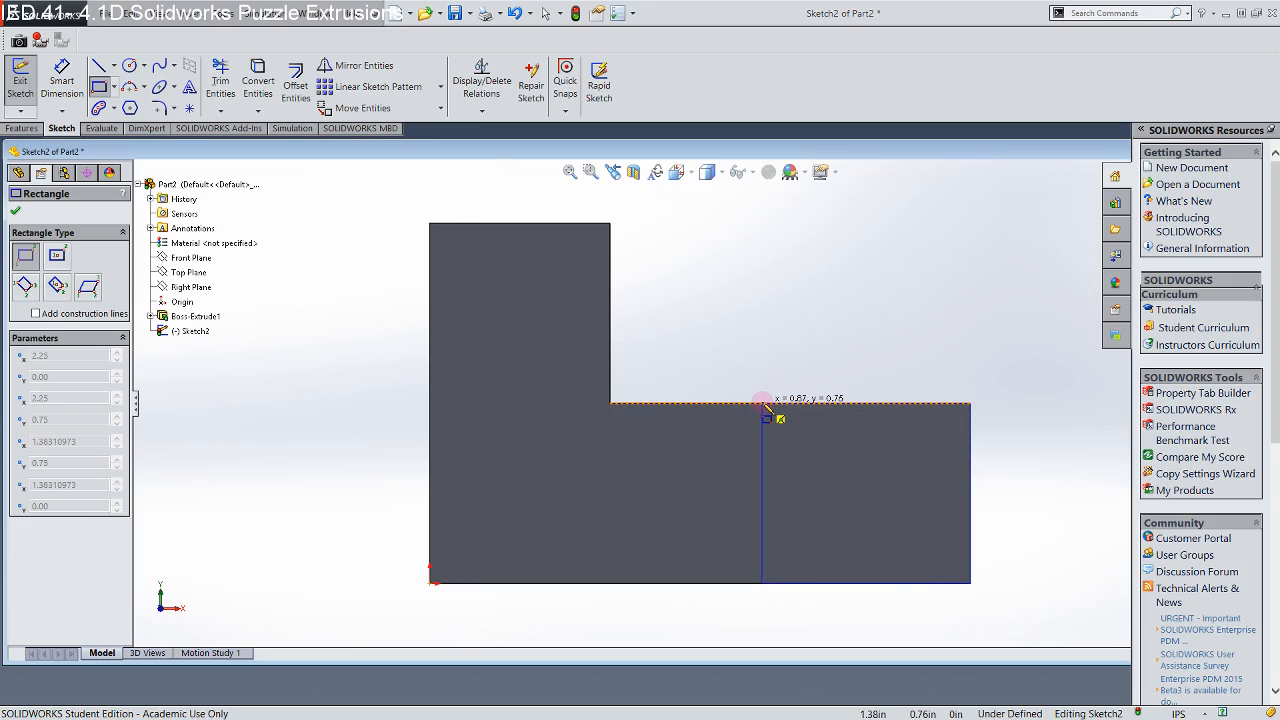
pyautogui.click(765, 405)
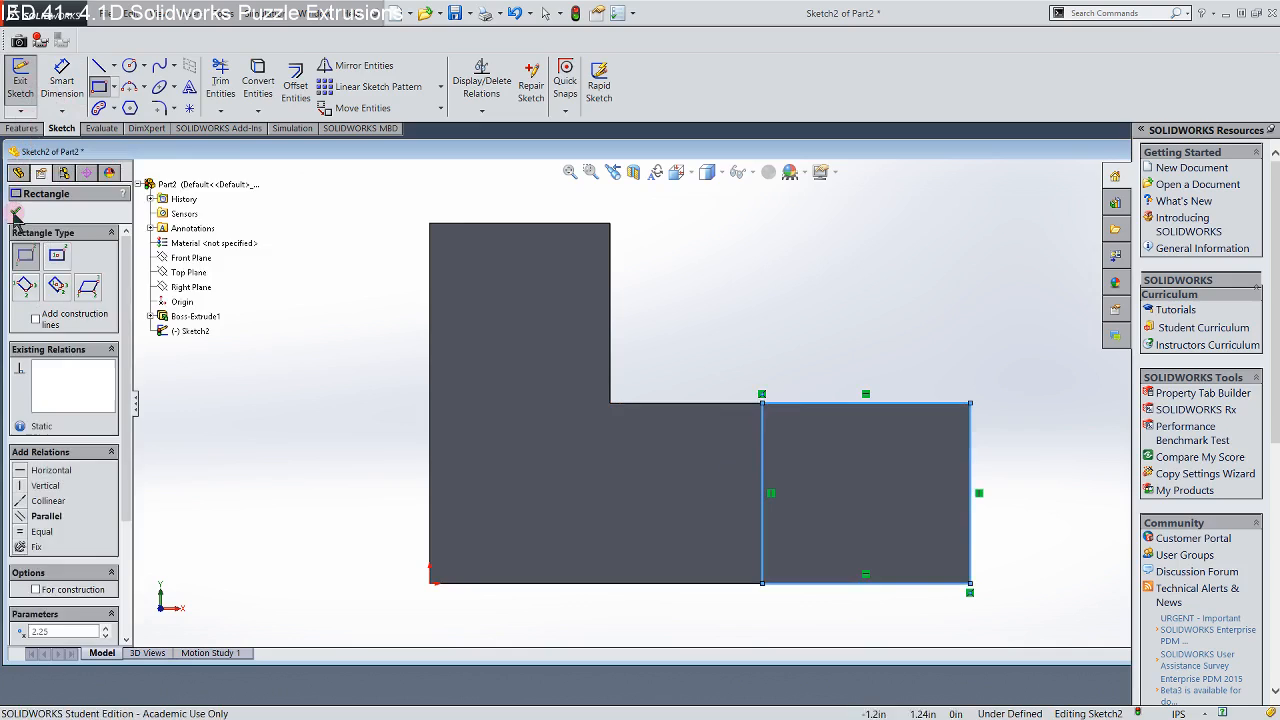
pyautogui.press('Escape')
# Dimension the rectangle's width between its two vertical sides as 0.75 in
pyautogui.click(61, 80)
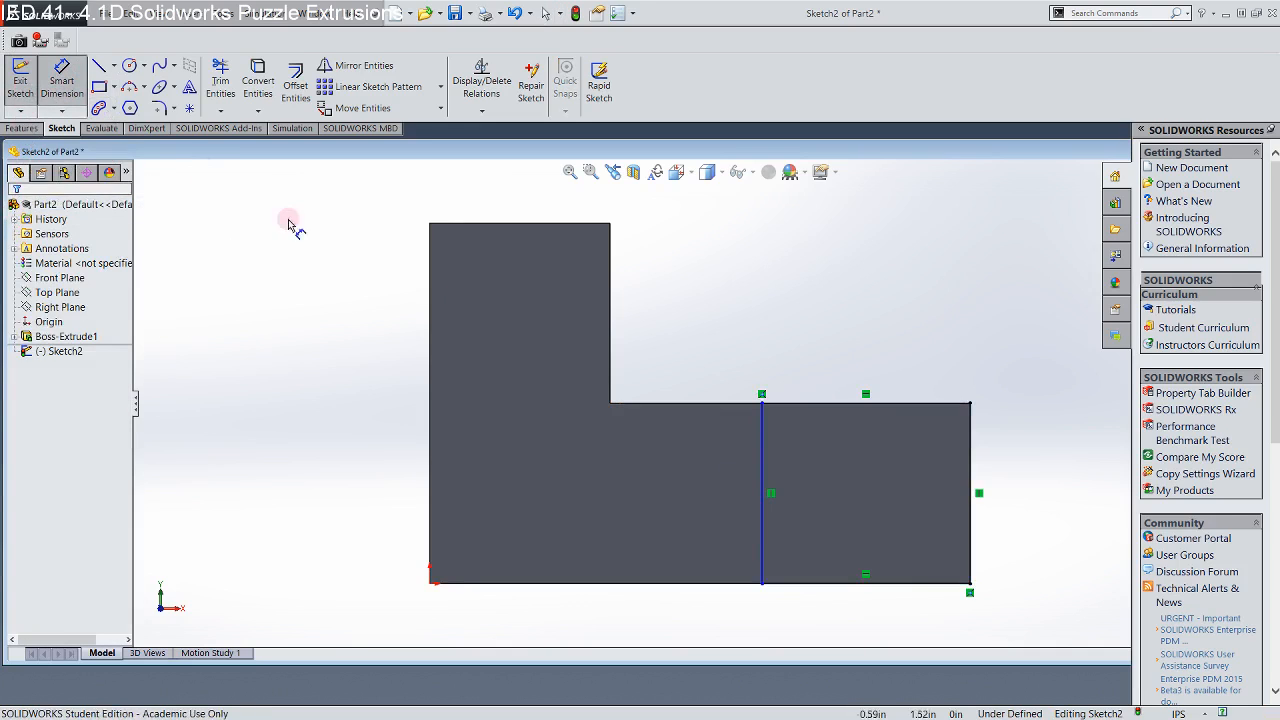
pyautogui.click(763, 486)
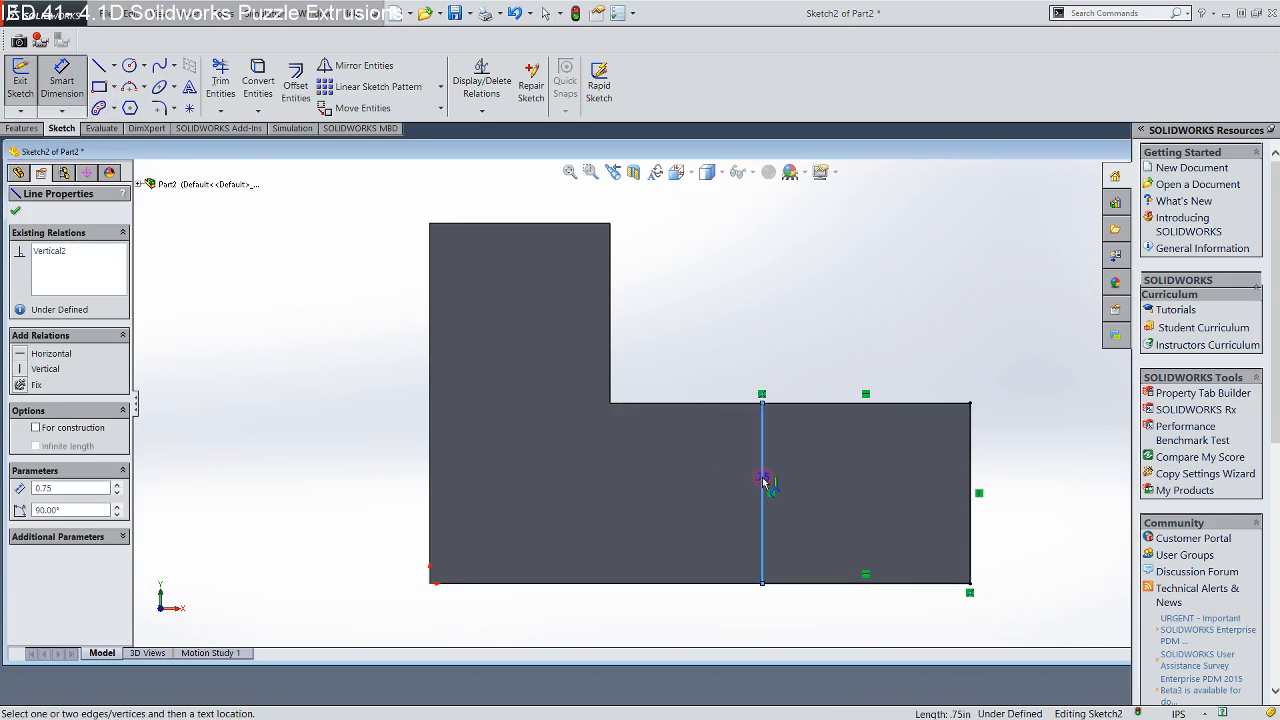
pyautogui.click(970, 490)
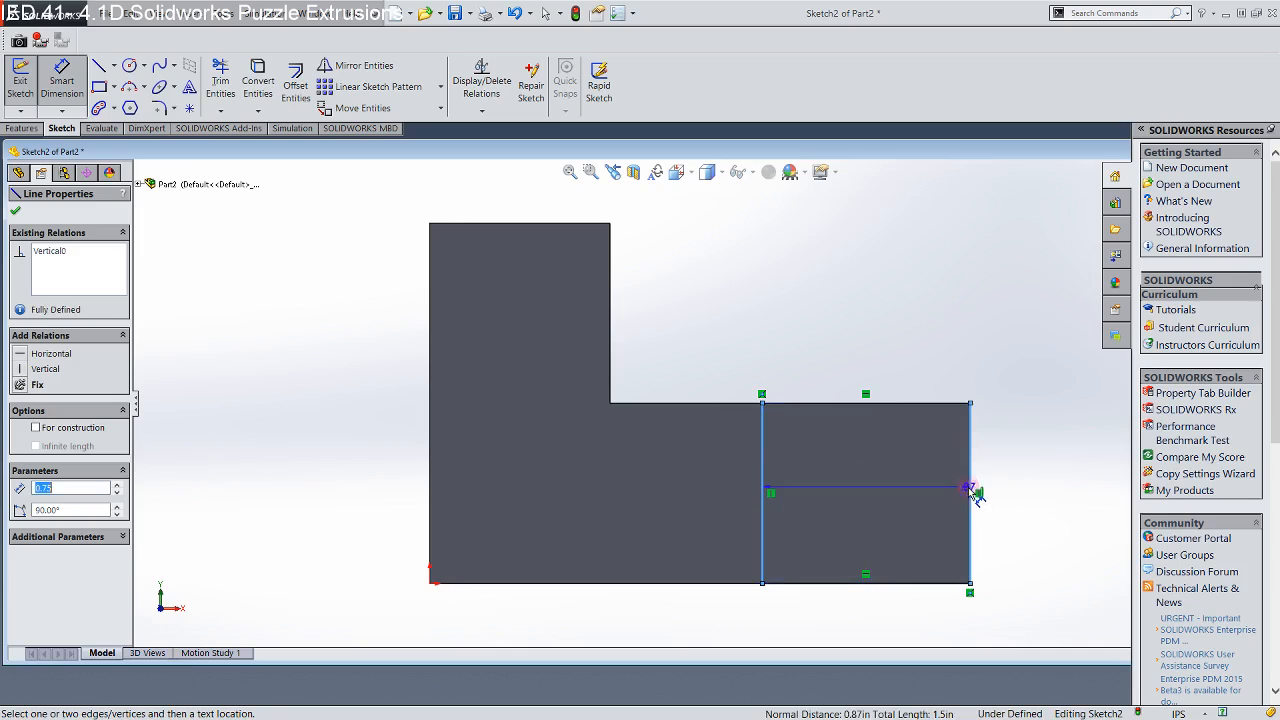
pyautogui.click(856, 357)
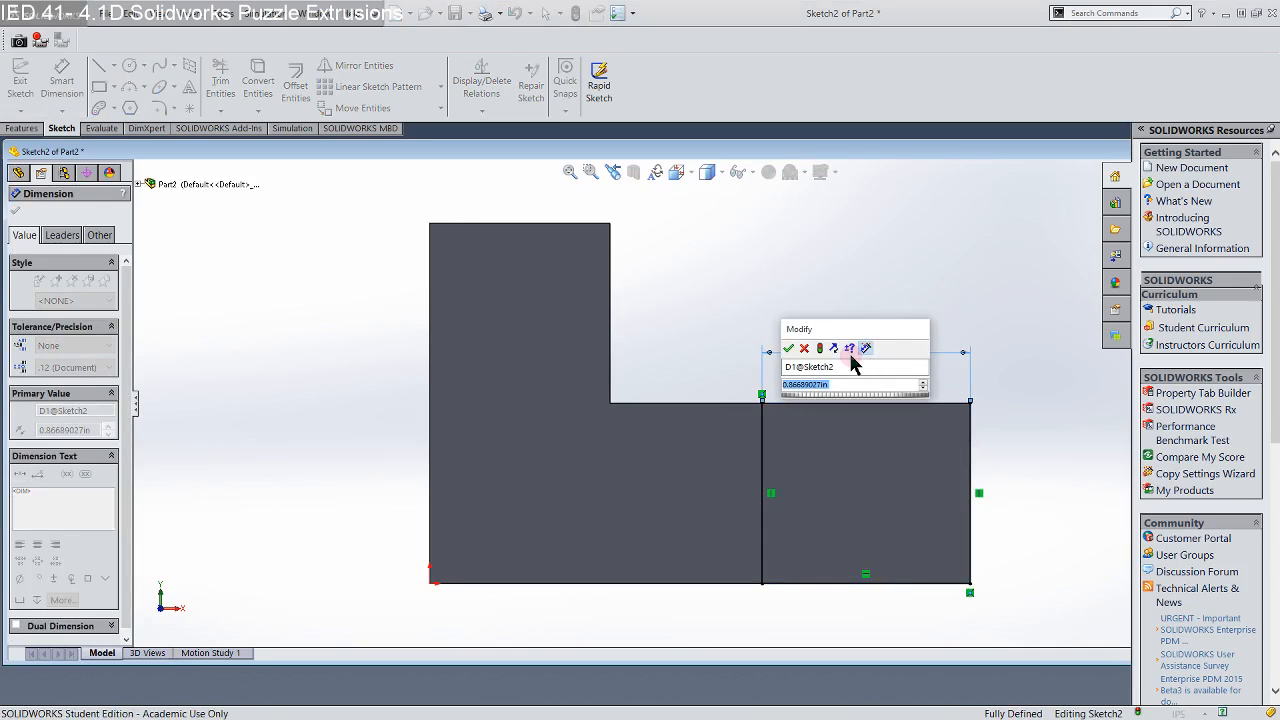
pyautogui.write('.75')
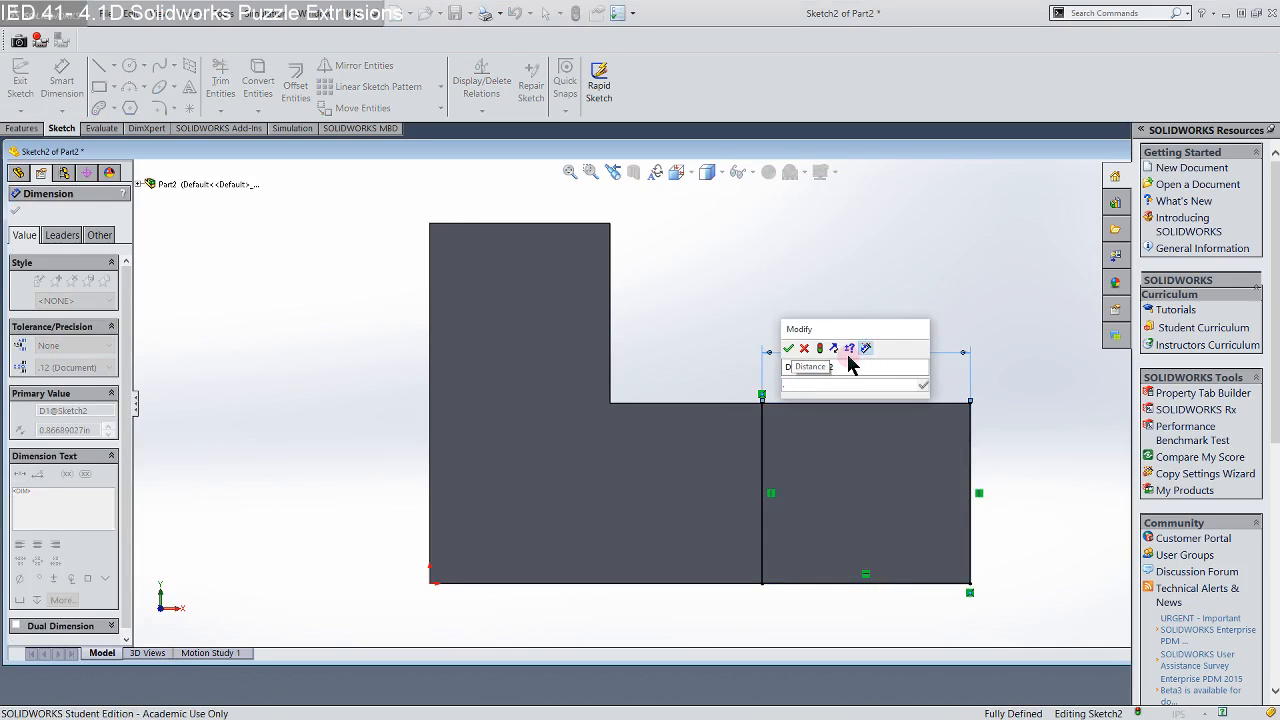
pyautogui.press('Return')
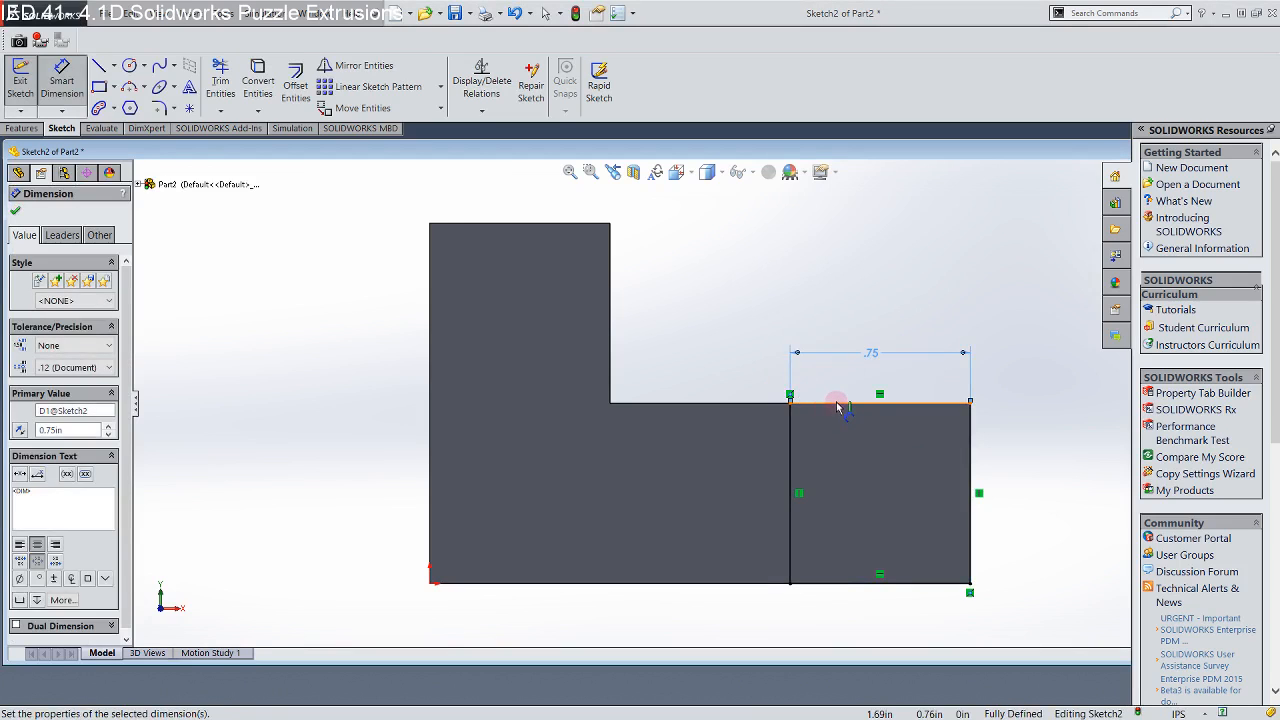
# Try to add a height dimension between the rectangle's top and bottom edges
pyautogui.click(837, 403)
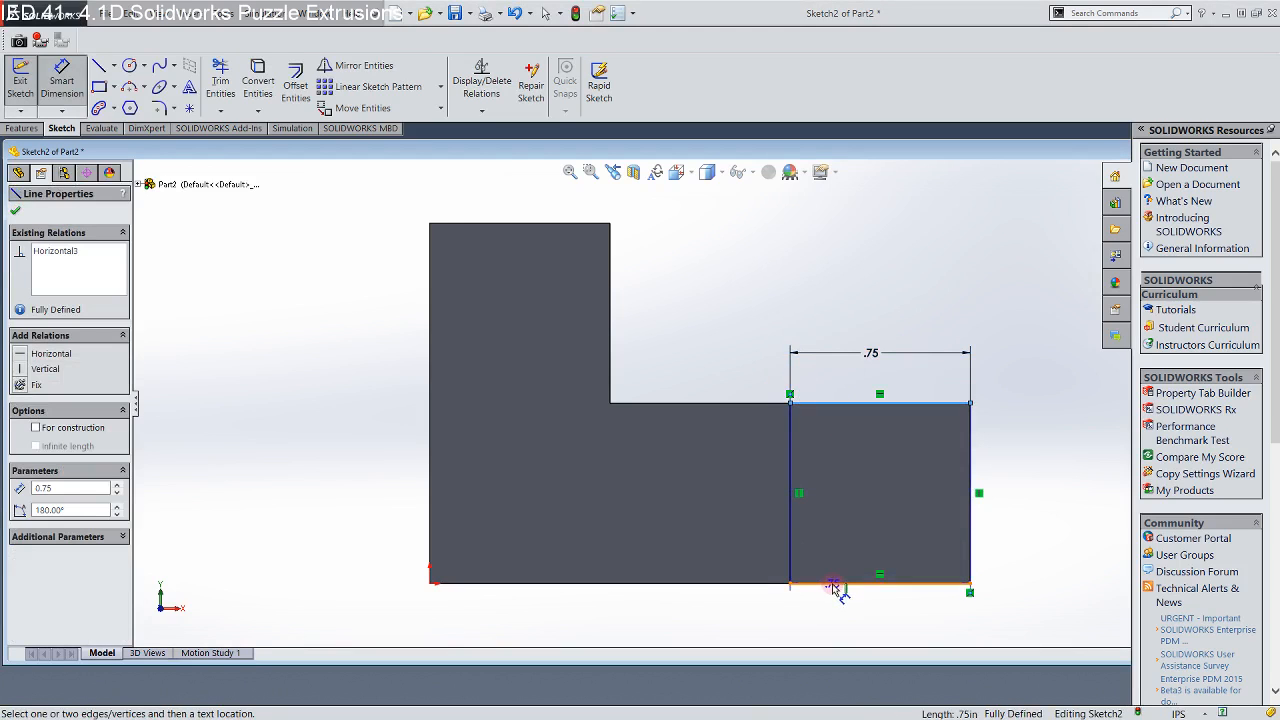
pyautogui.click(833, 586)
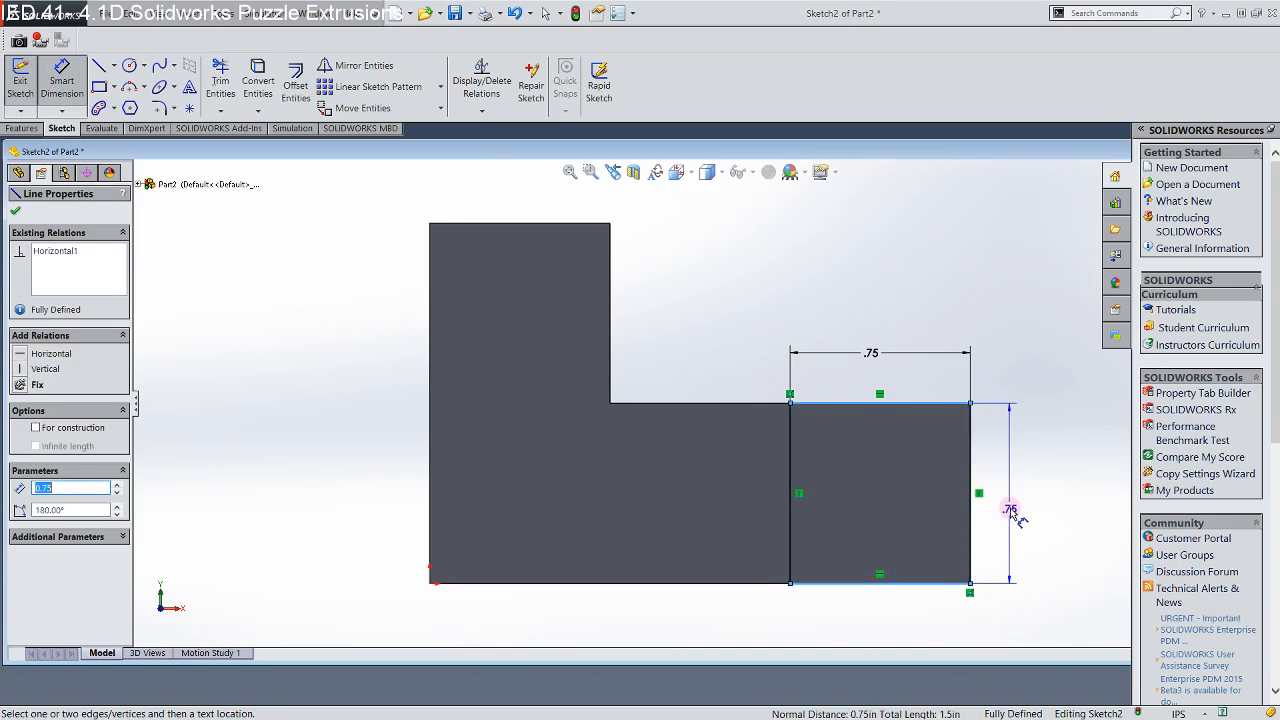
pyautogui.click(1010, 488)
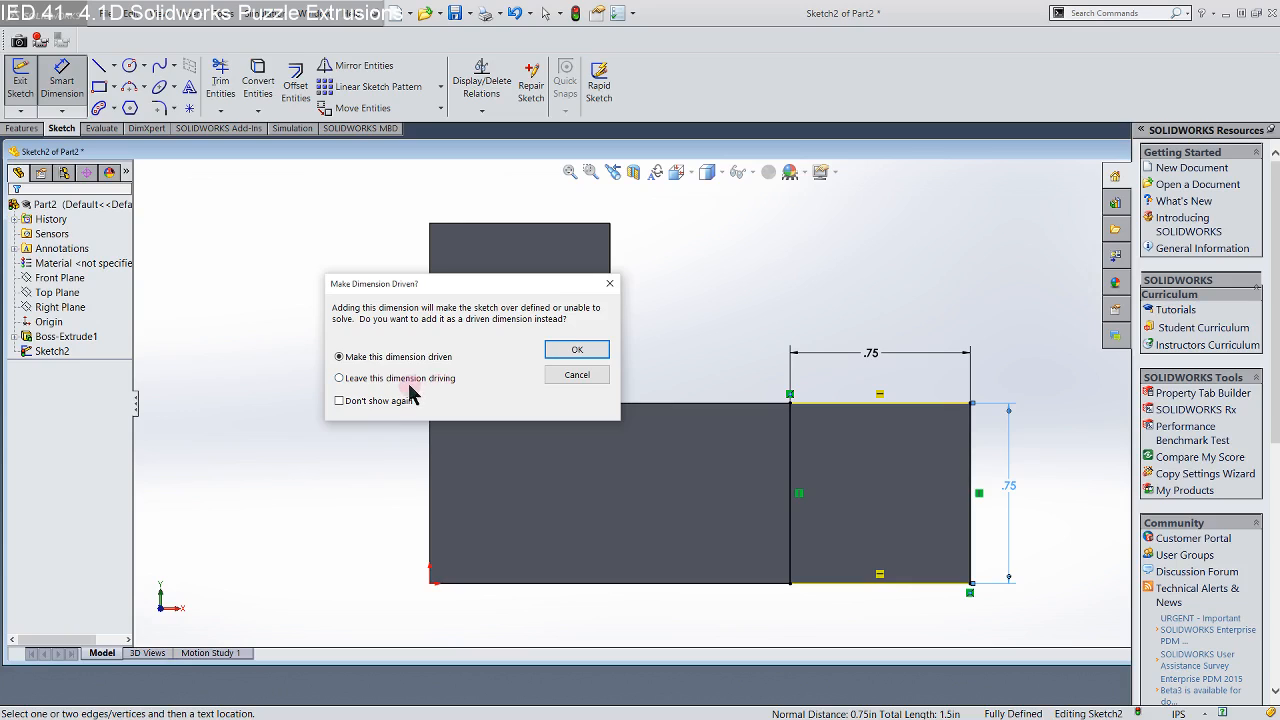
pyautogui.click(585, 380)
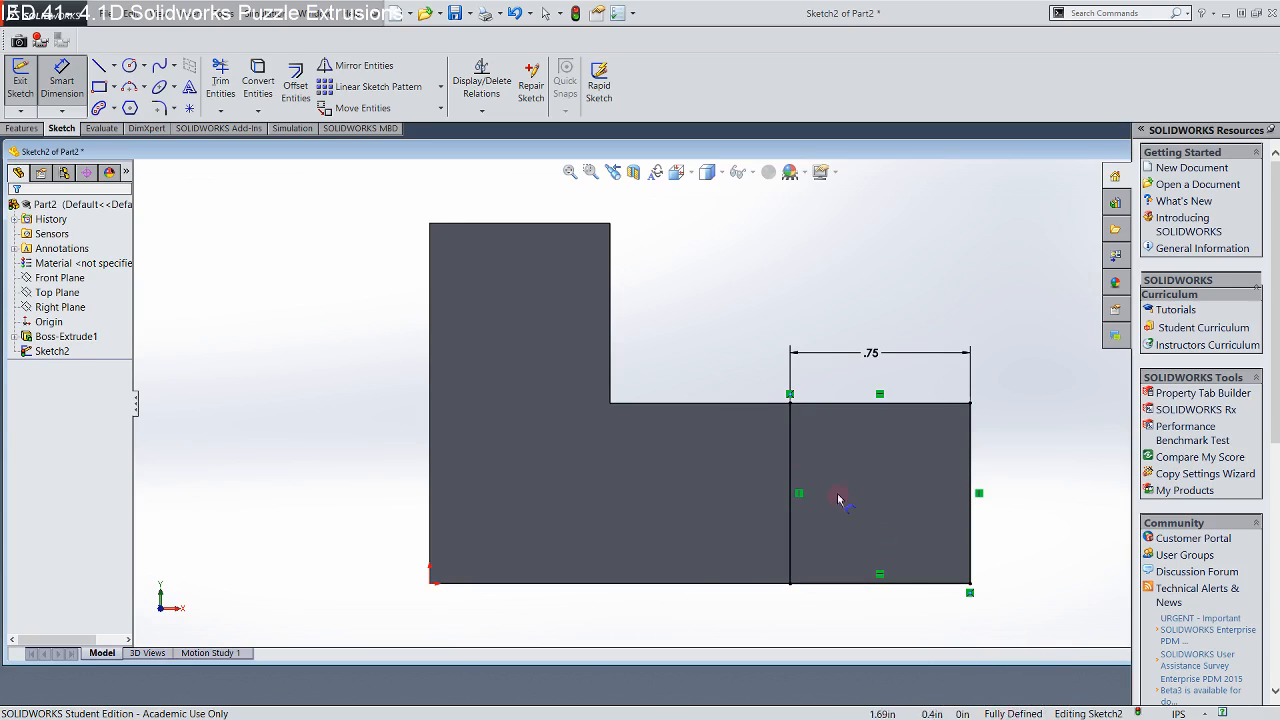
# Exit the square's sketch and start a blind boss extrusion from it in an angled view
pyautogui.click(25, 90)
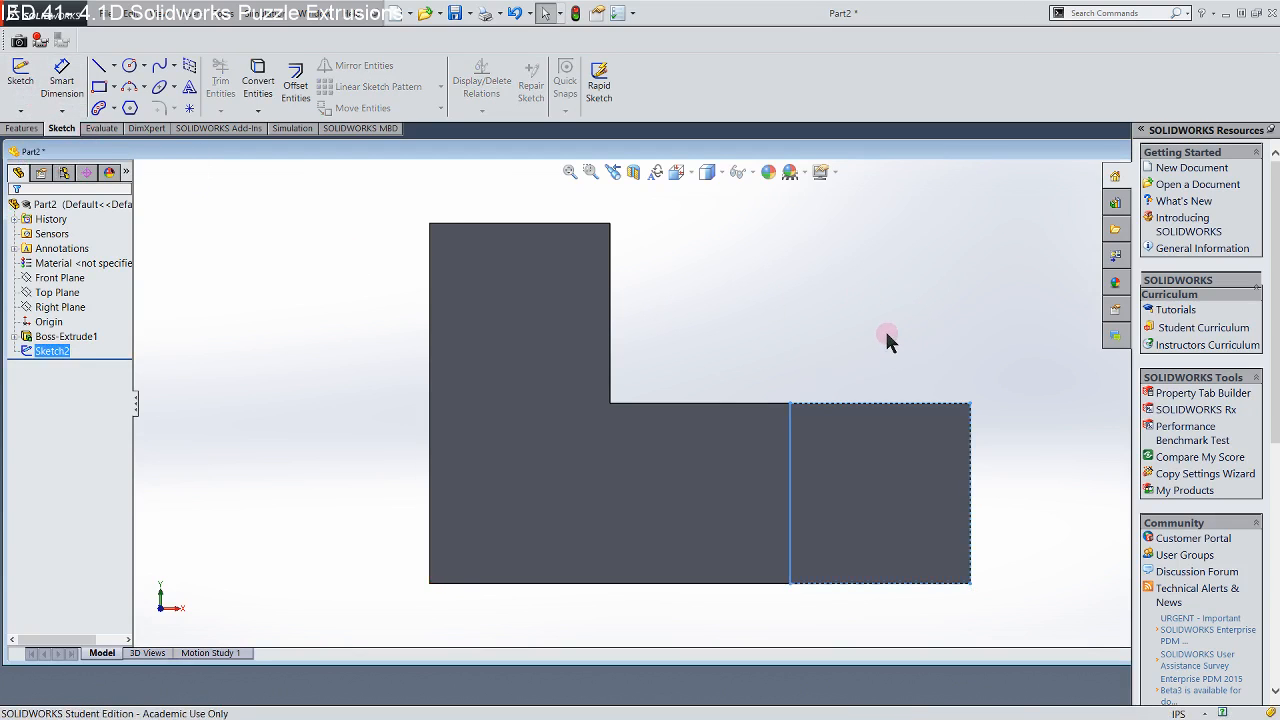
pyautogui.moveTo(873, 296); pyautogui.dragTo(810, 330, button='middle')
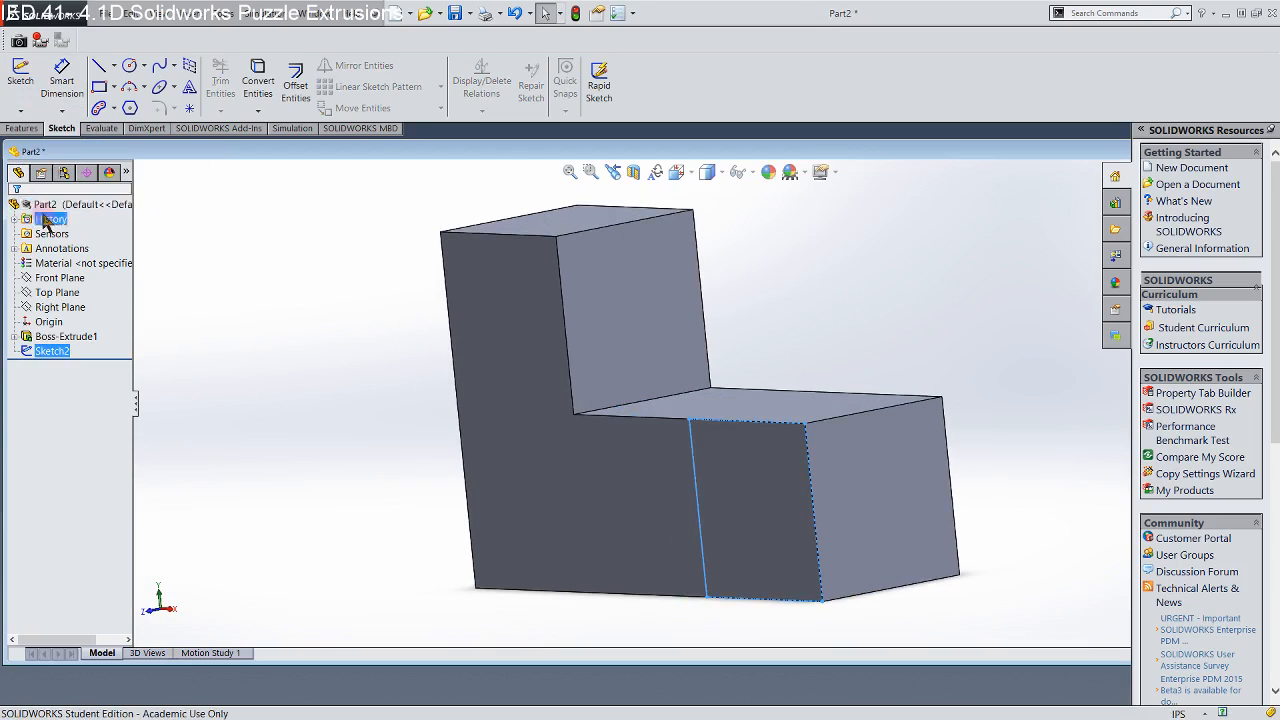
pyautogui.click(22, 129)
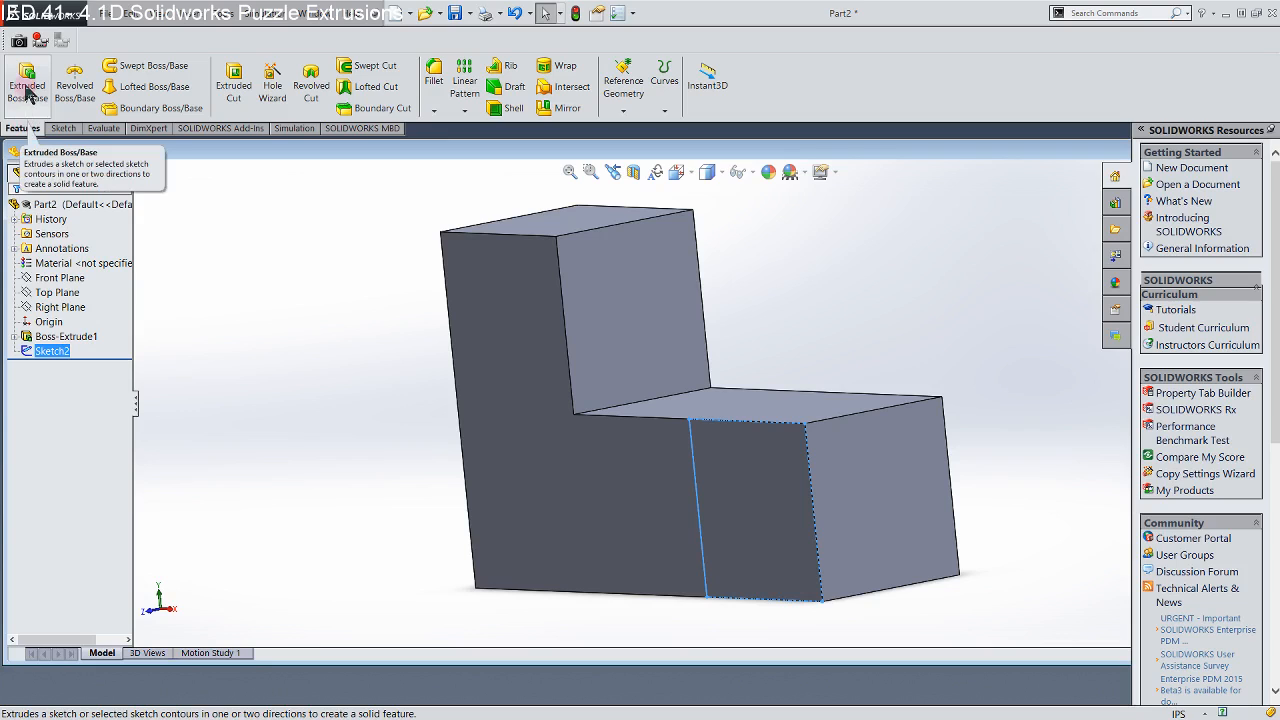
pyautogui.click(27, 90)
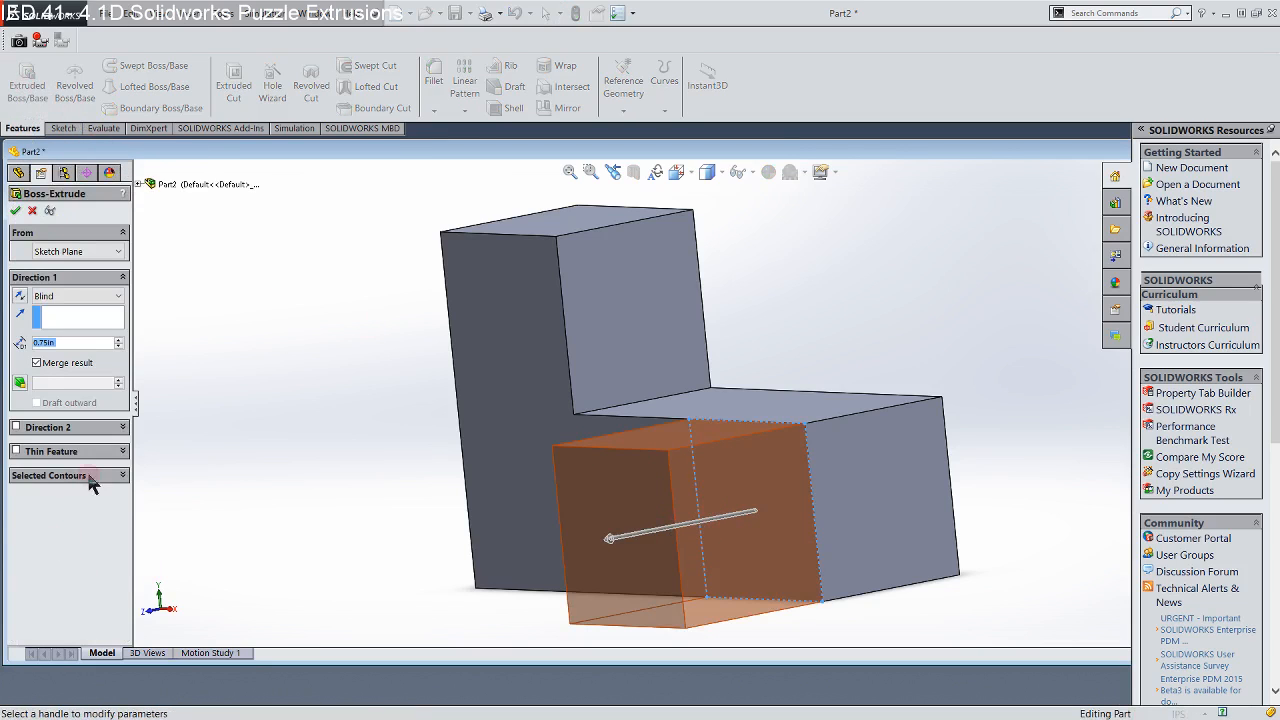
# Add the L-shaped region beside the square to the extrusion's selected contours and remove it again
pyautogui.click(120, 482)
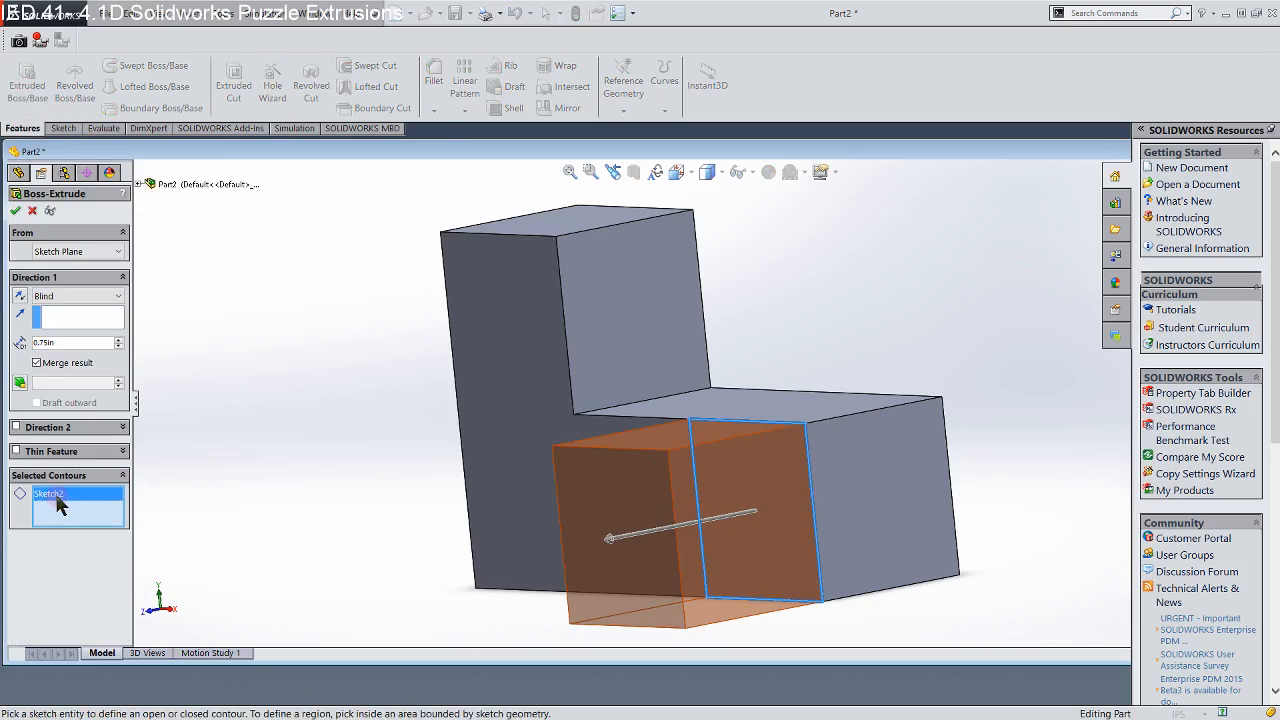
pyautogui.click(513, 405)
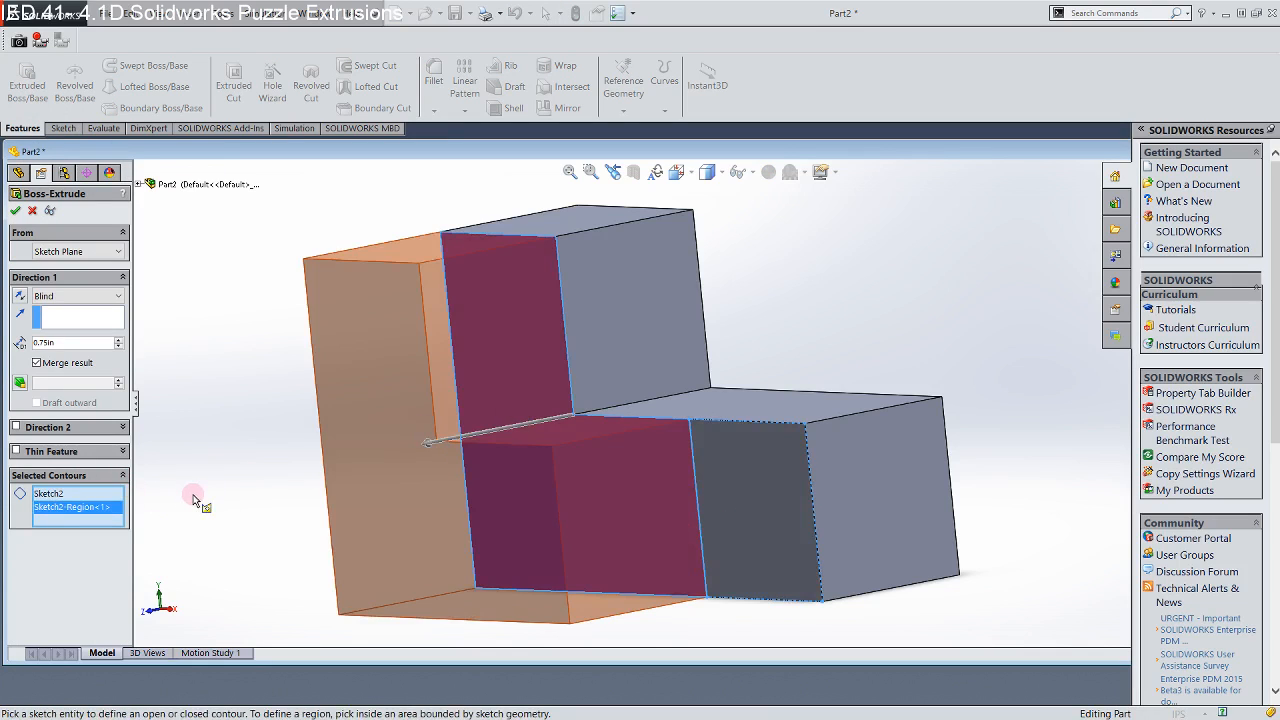
pyautogui.rightClick(62, 516)
pyautogui.click(88, 531)
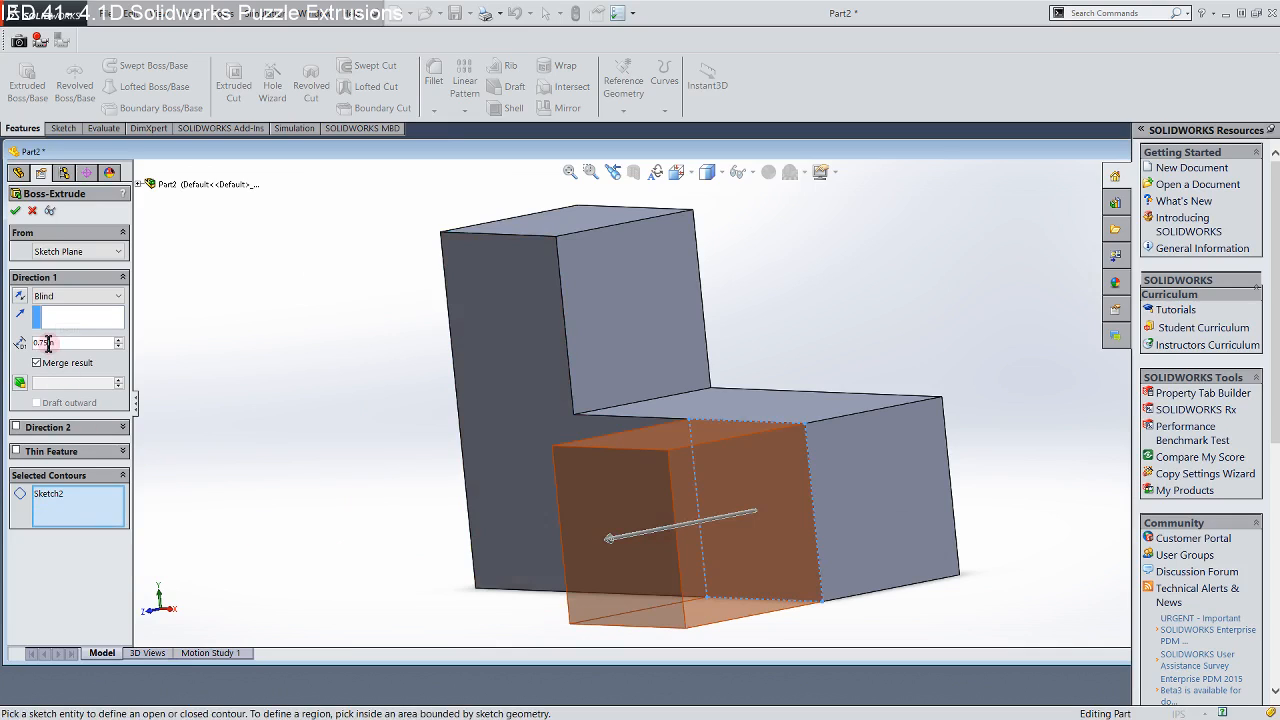
# Extrude the square 0.75 in outward from the block's front face with the result merged, and rotate the part to check its shape
pyautogui.click(20, 297)
pyautogui.click(20, 297)
pyautogui.click(16, 211)
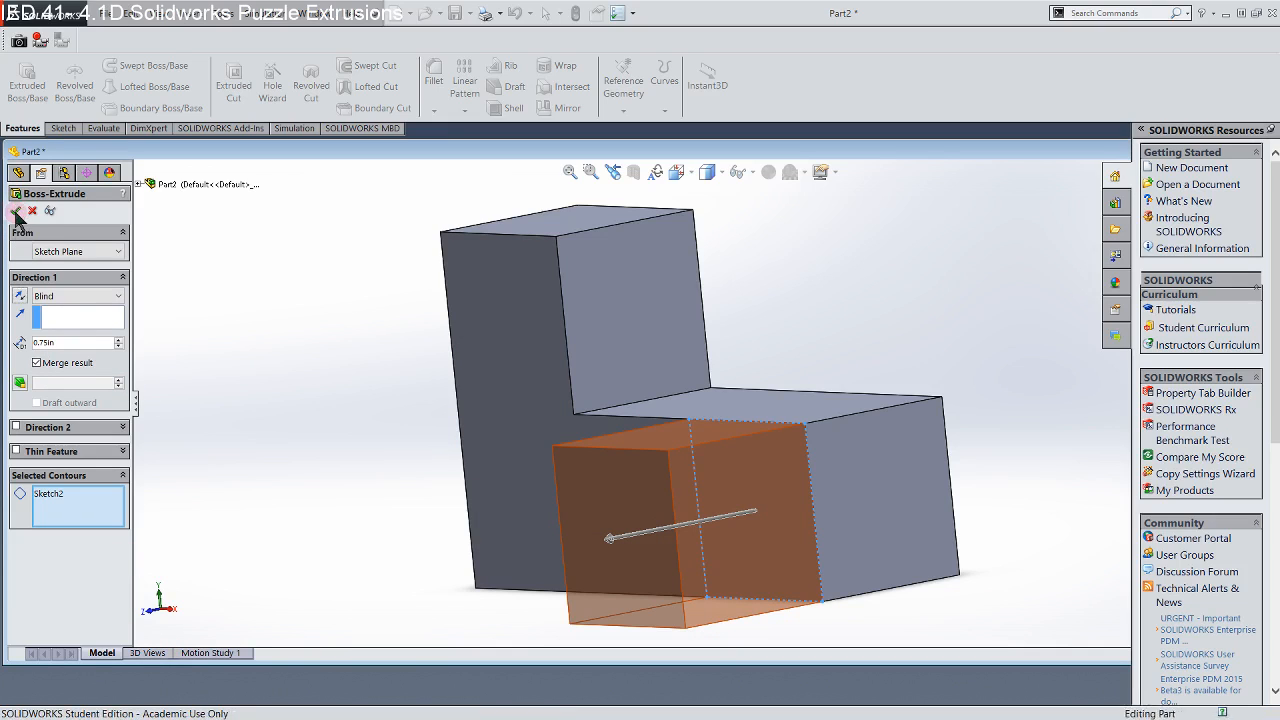
pyautogui.moveTo(442, 405); pyautogui.dragTo(488, 412, button='middle')
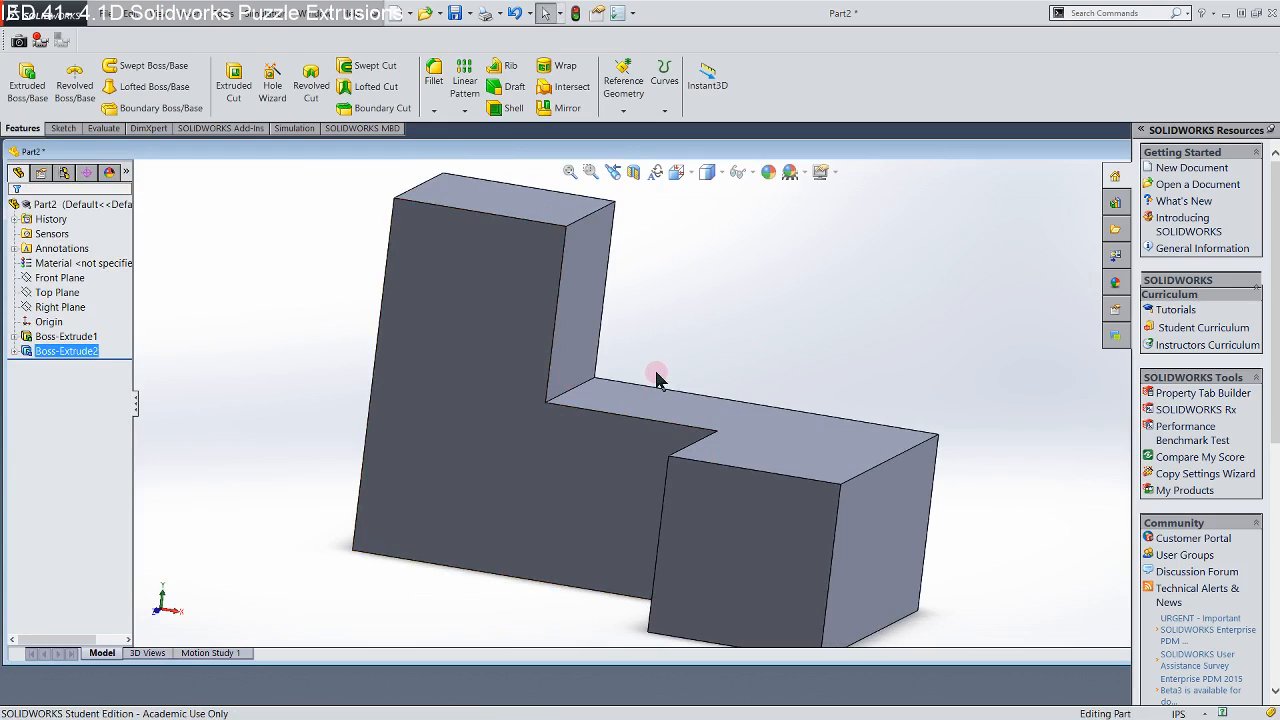
pyautogui.moveTo(773, 222); pyautogui.dragTo(758, 223, button='middle')
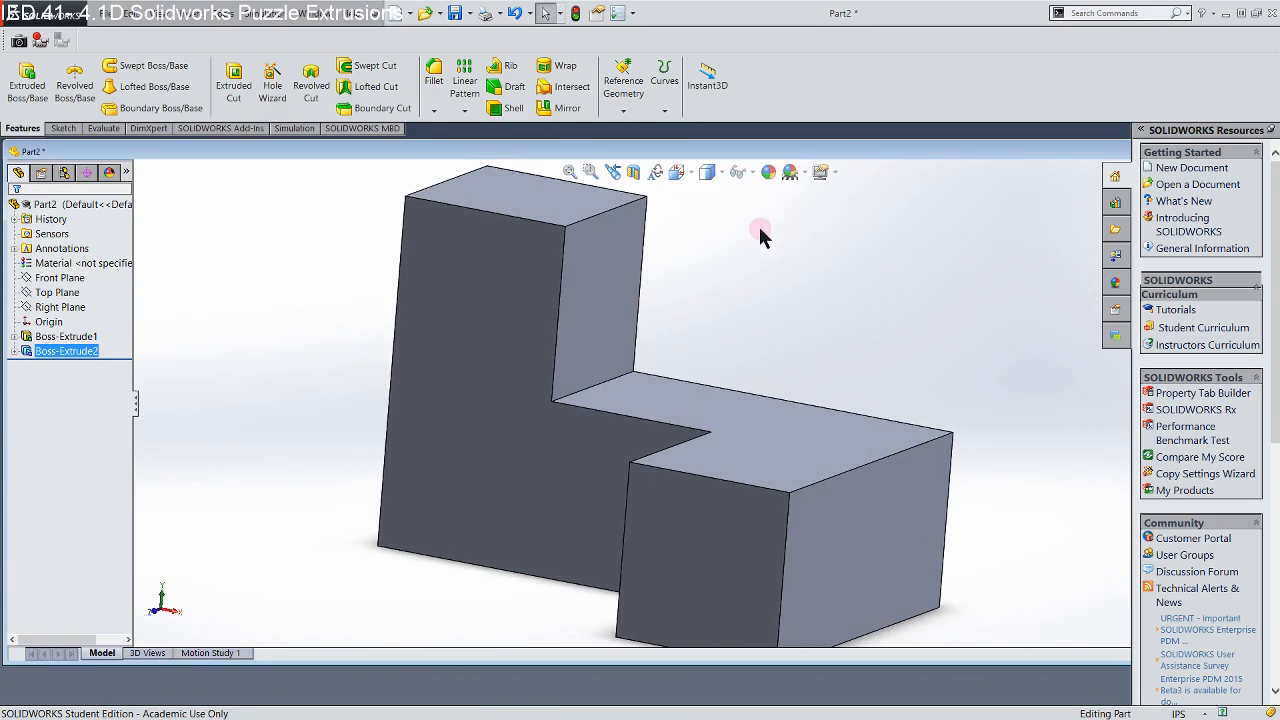
# Apply a pure green colour appearance (RGB 0, 255, 0) to the second boss extrusion and the whole part
pyautogui.click(768, 174)
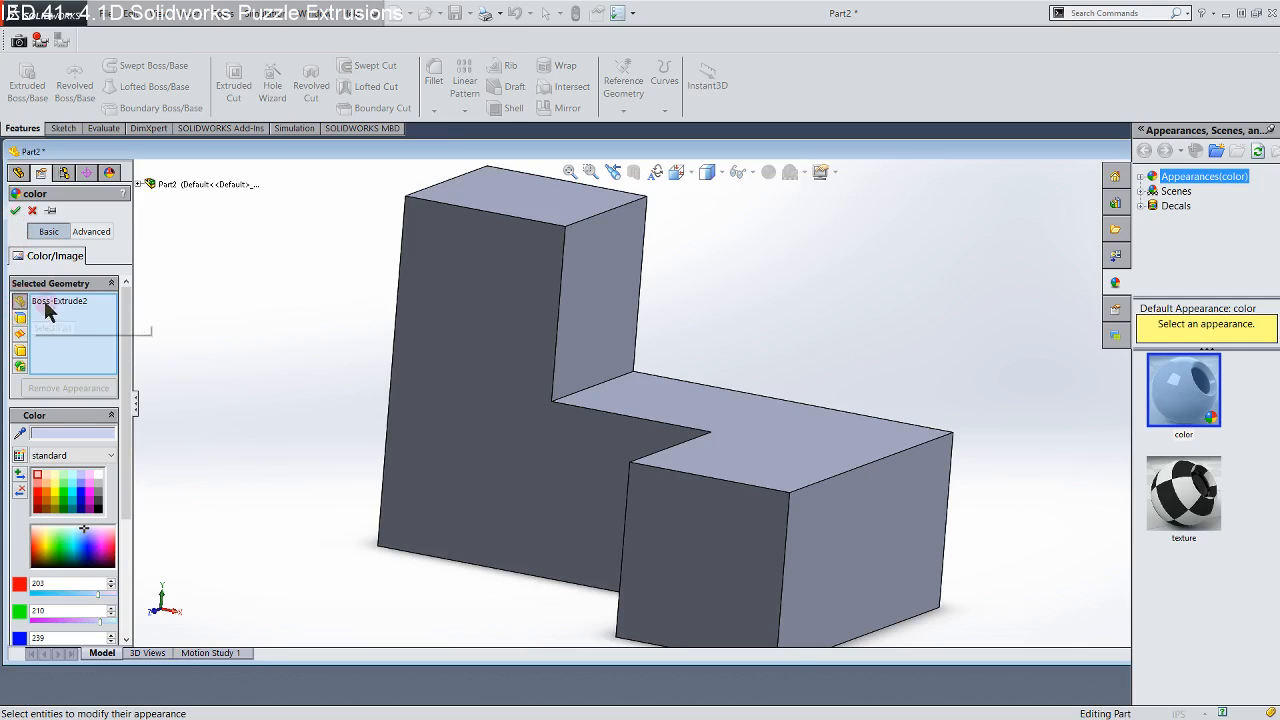
pyautogui.click(442, 356)
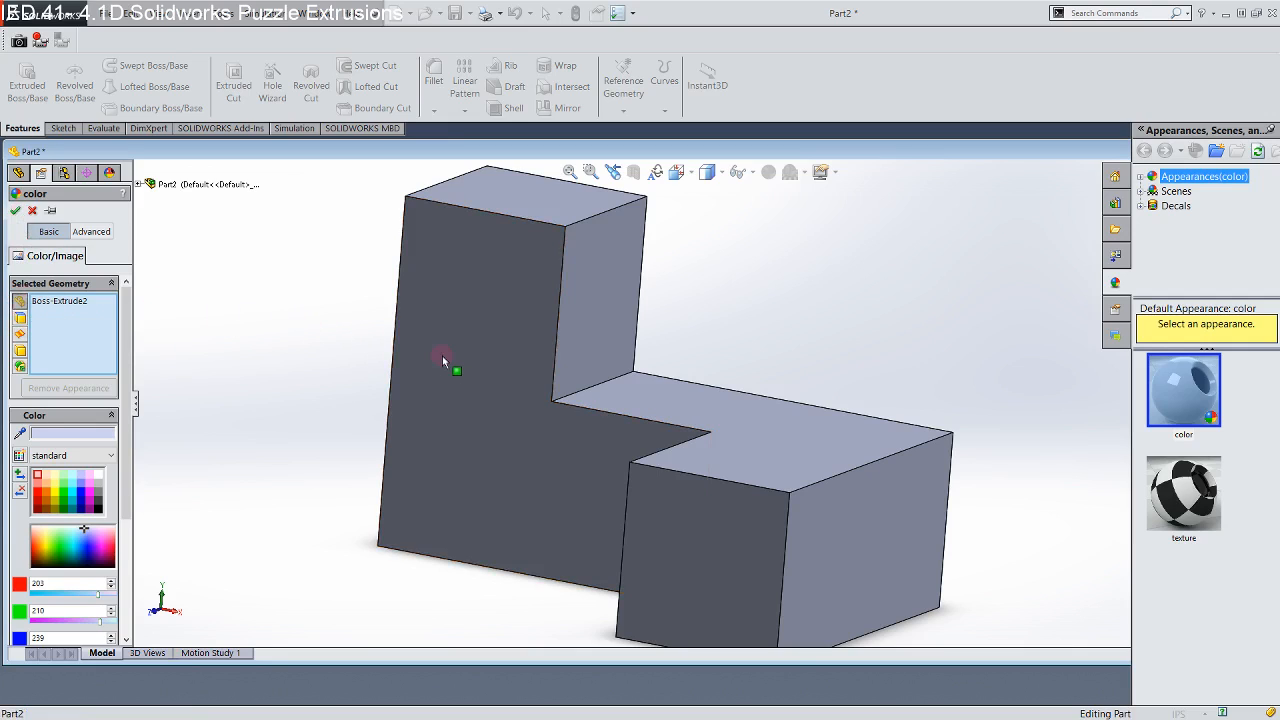
pyautogui.click(442, 355)
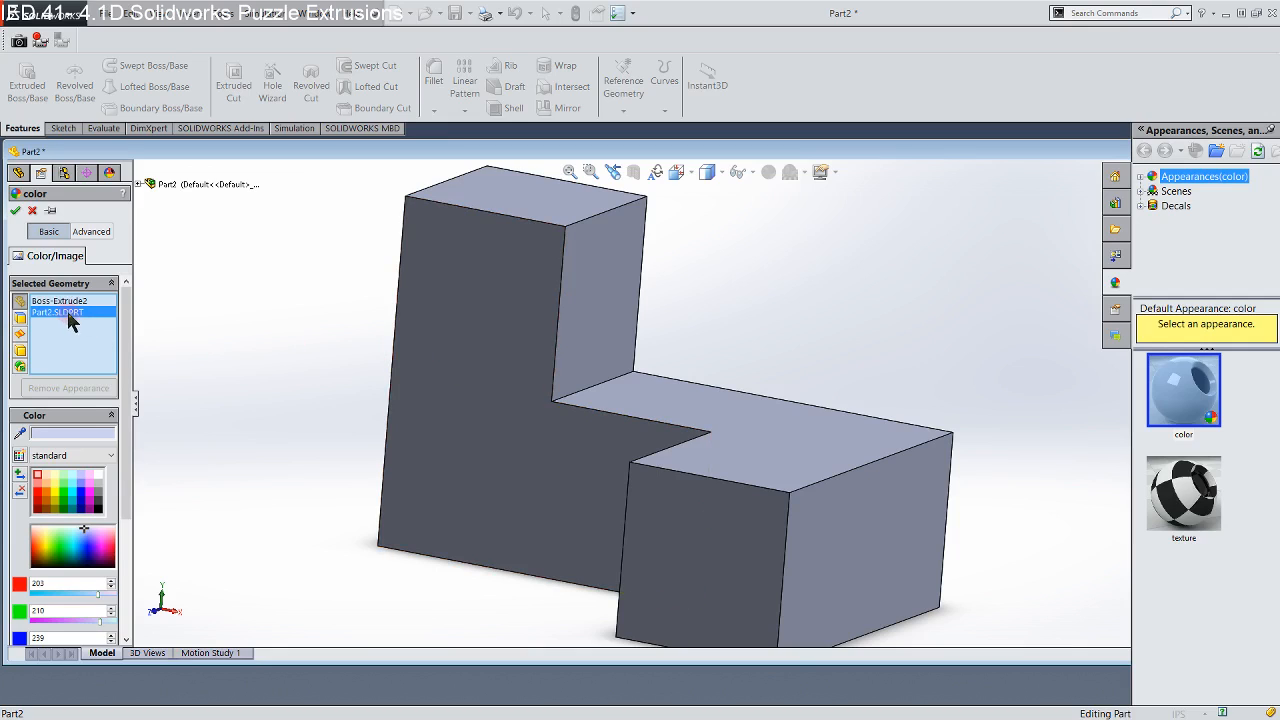
pyautogui.click(64, 497)
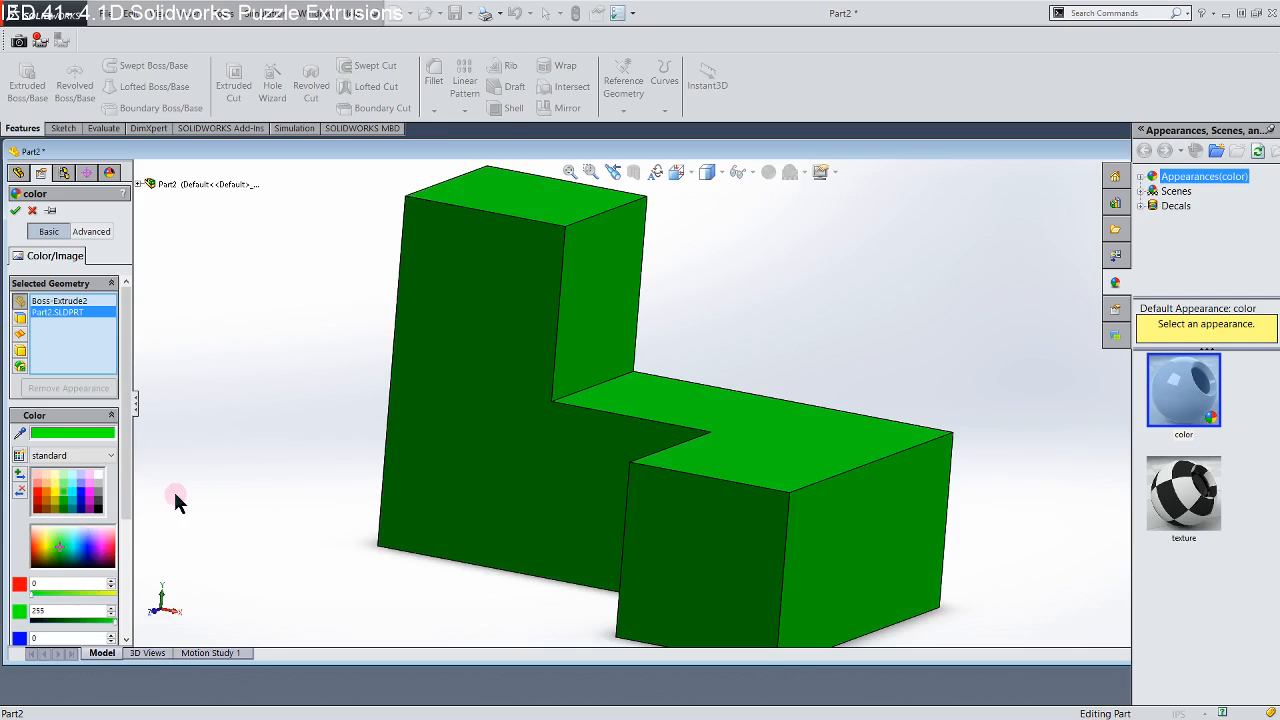
pyautogui.scroll(-3, 110, 518)
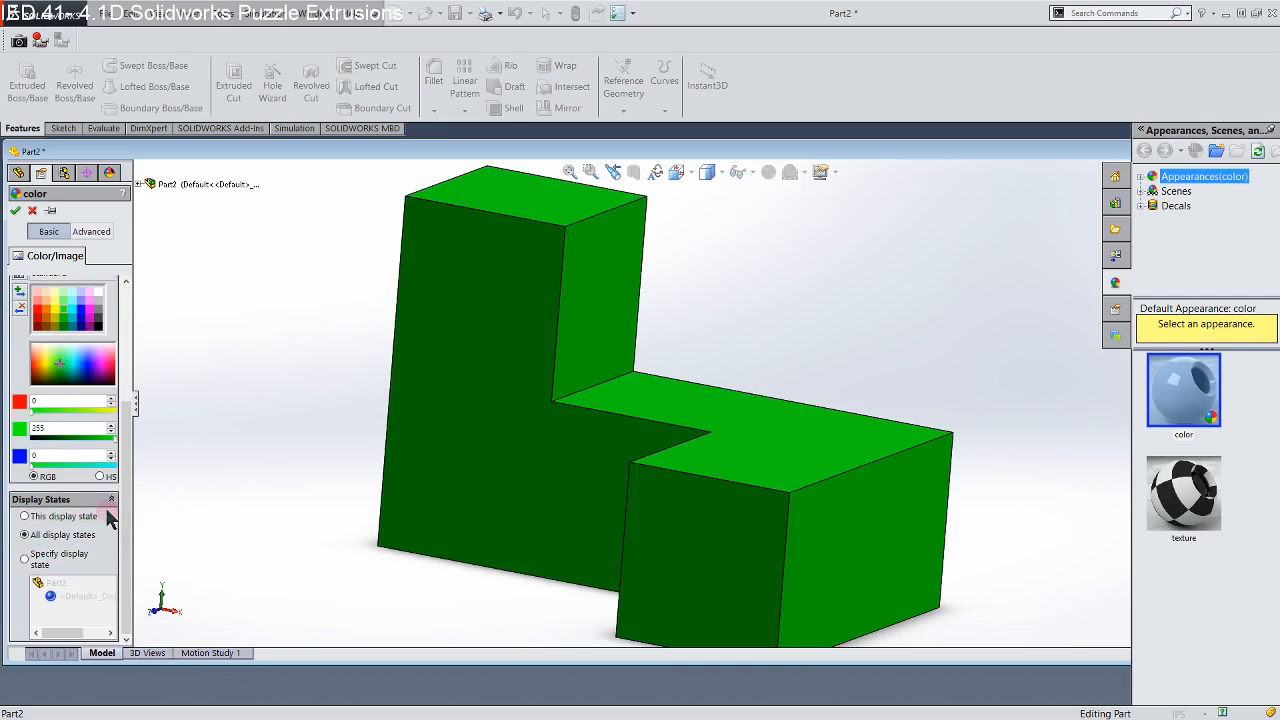
pyautogui.scroll(5, 110, 518)
pyautogui.scroll(-5, 105, 525)
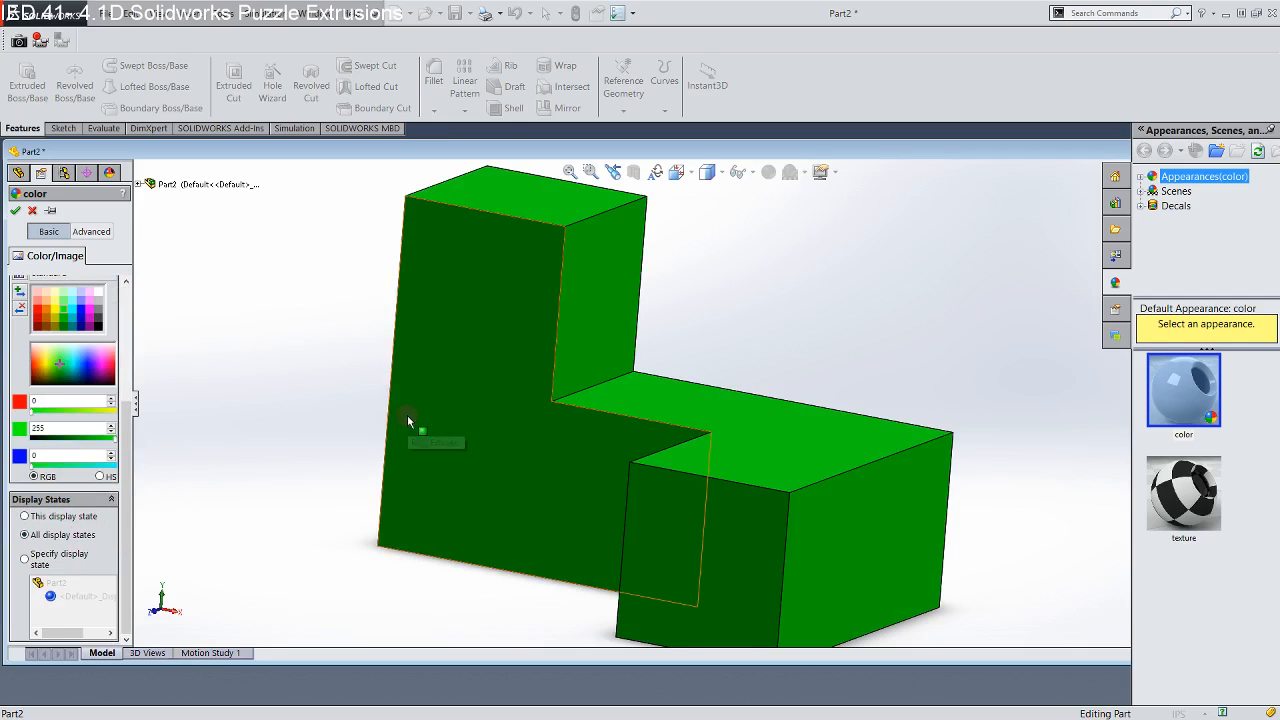
pyautogui.scroll(-1, 407, 416)
pyautogui.scroll(2, 410, 416)
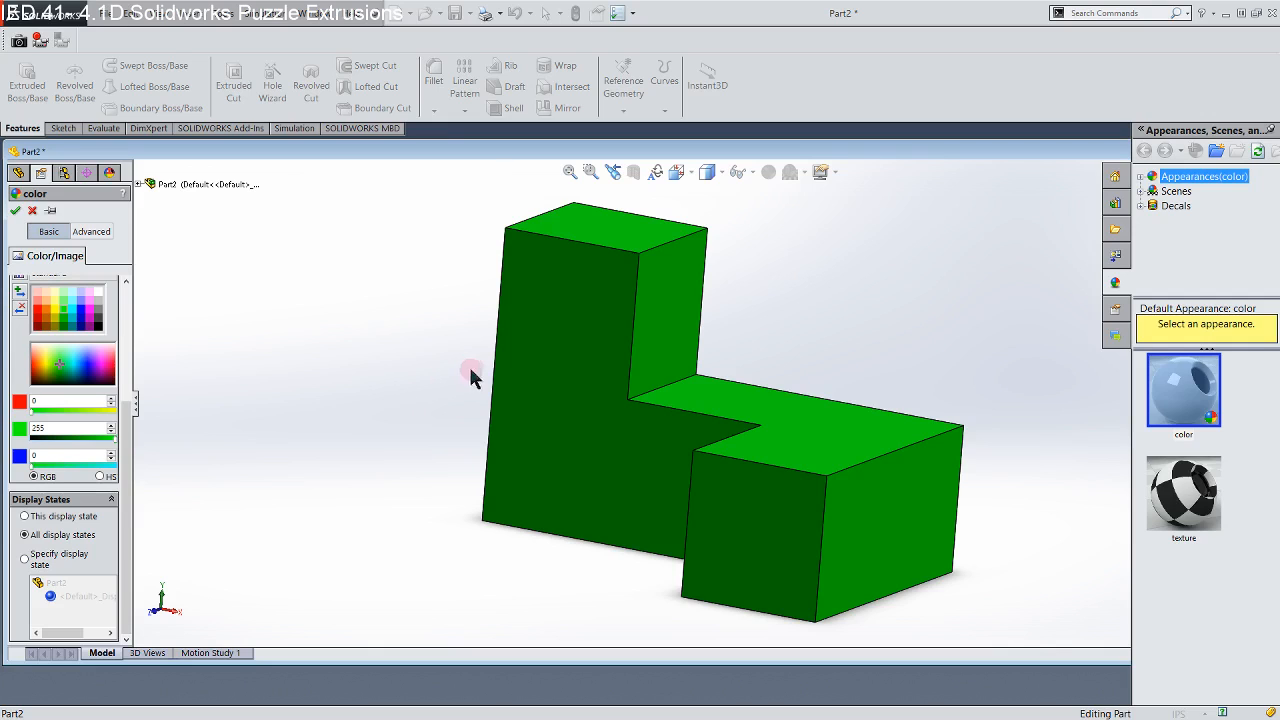
pyautogui.moveTo(449, 346); pyautogui.dragTo(436, 392, button='middle')
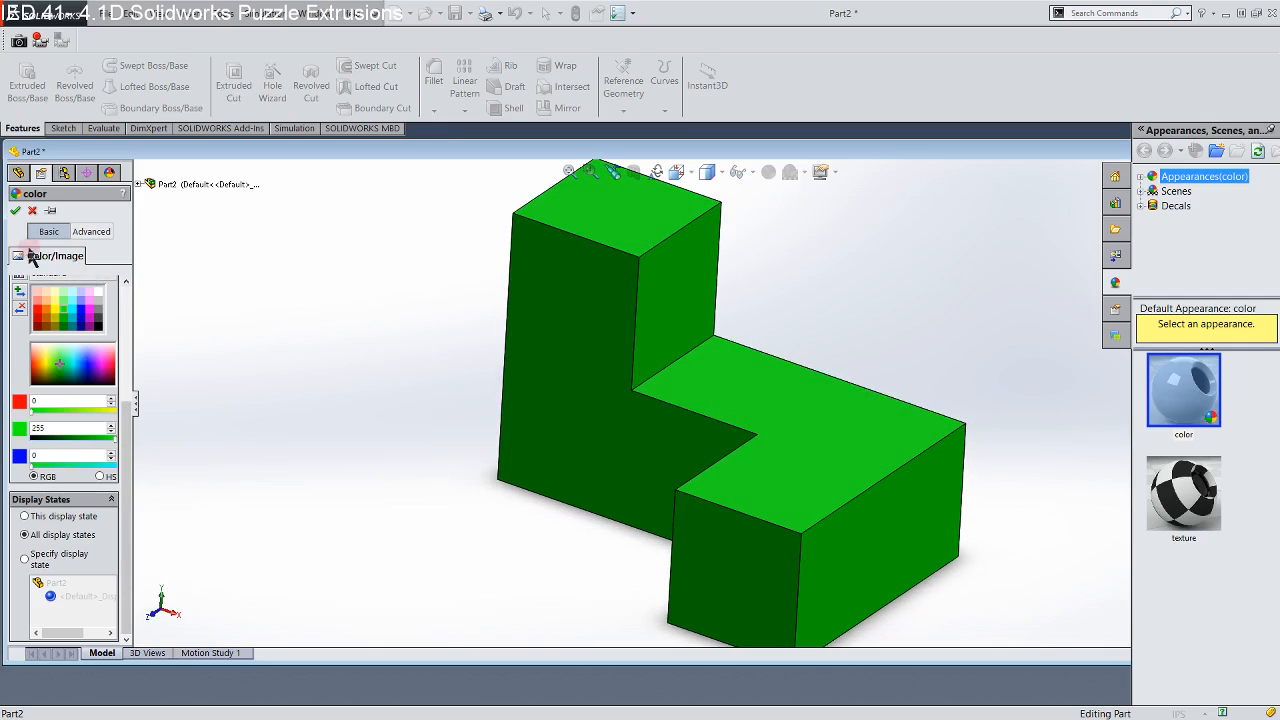
pyautogui.click(15, 211)
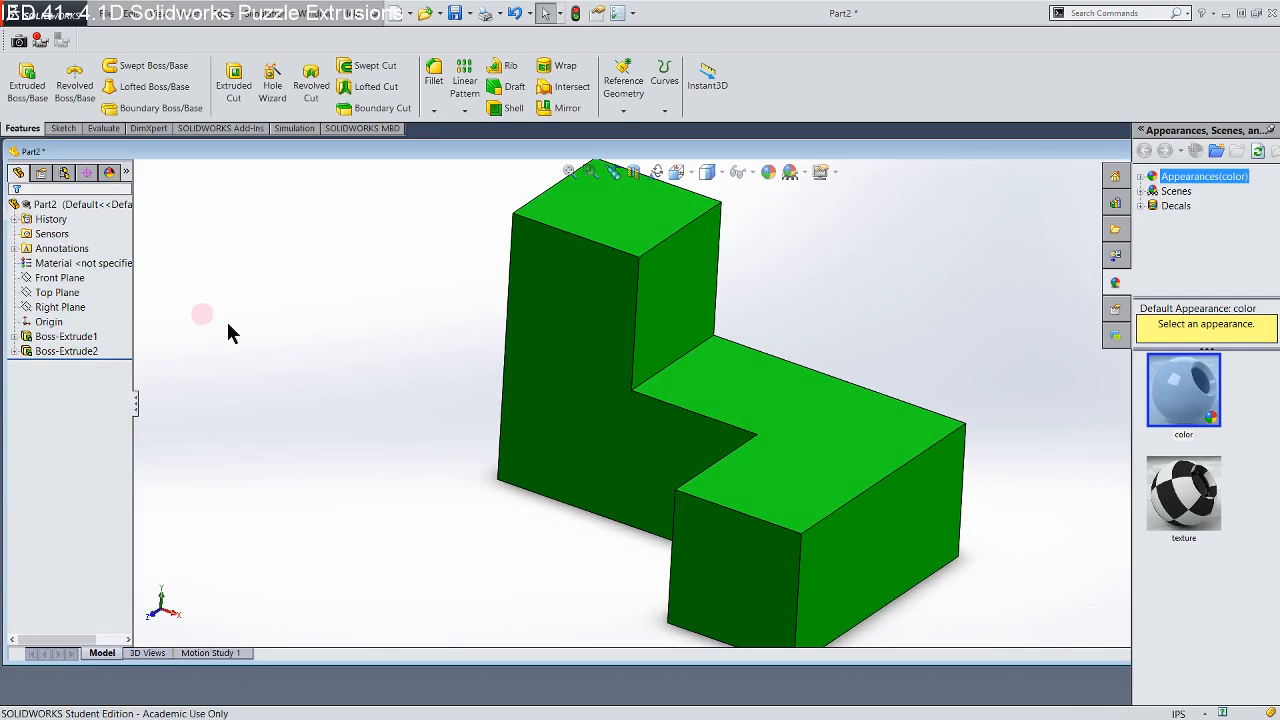
# Save the part in the Documents folder under the new file name 4.1dSample
pyautogui.scroll(1, 457, 481)
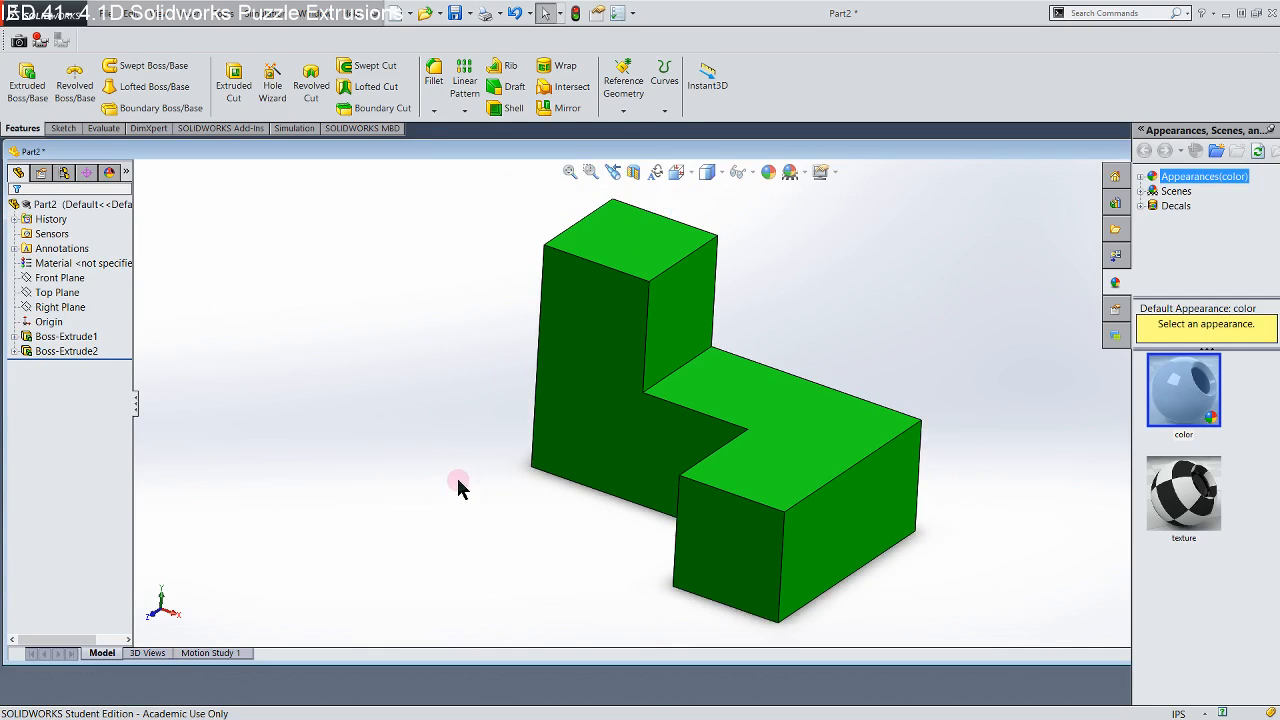
pyautogui.scroll(1, 485, 465)
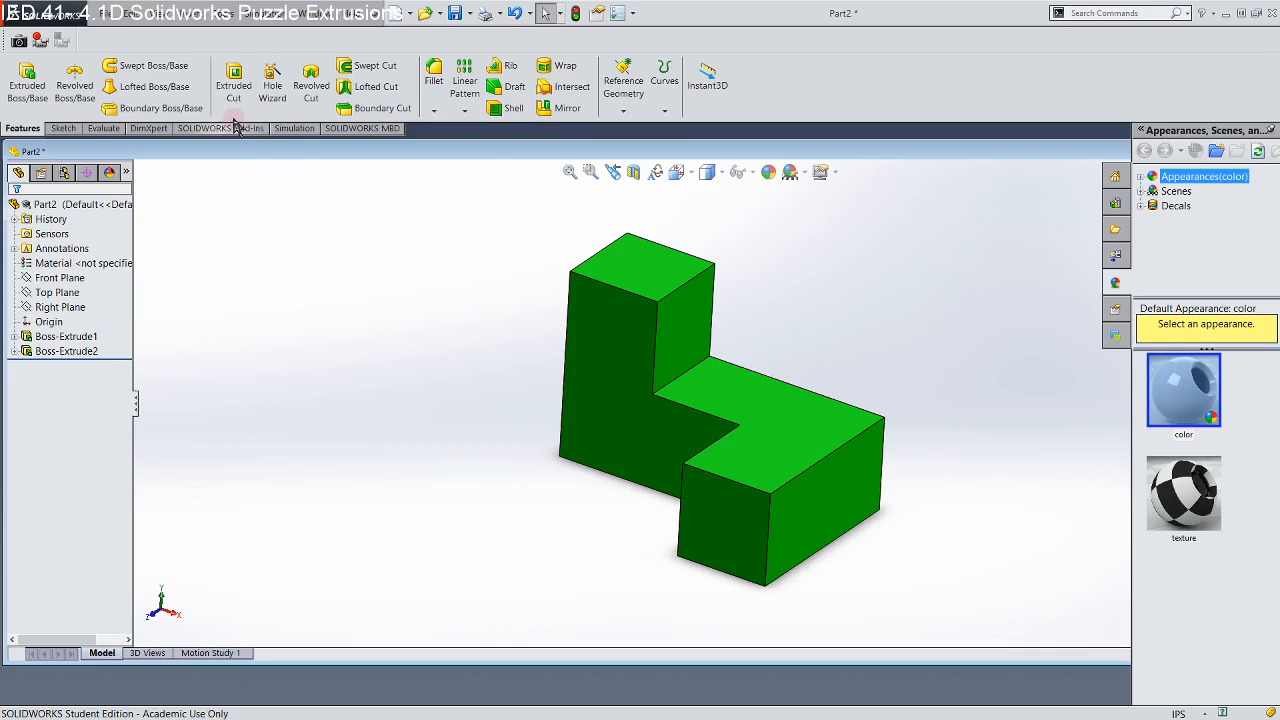
pyautogui.click(112, 20)
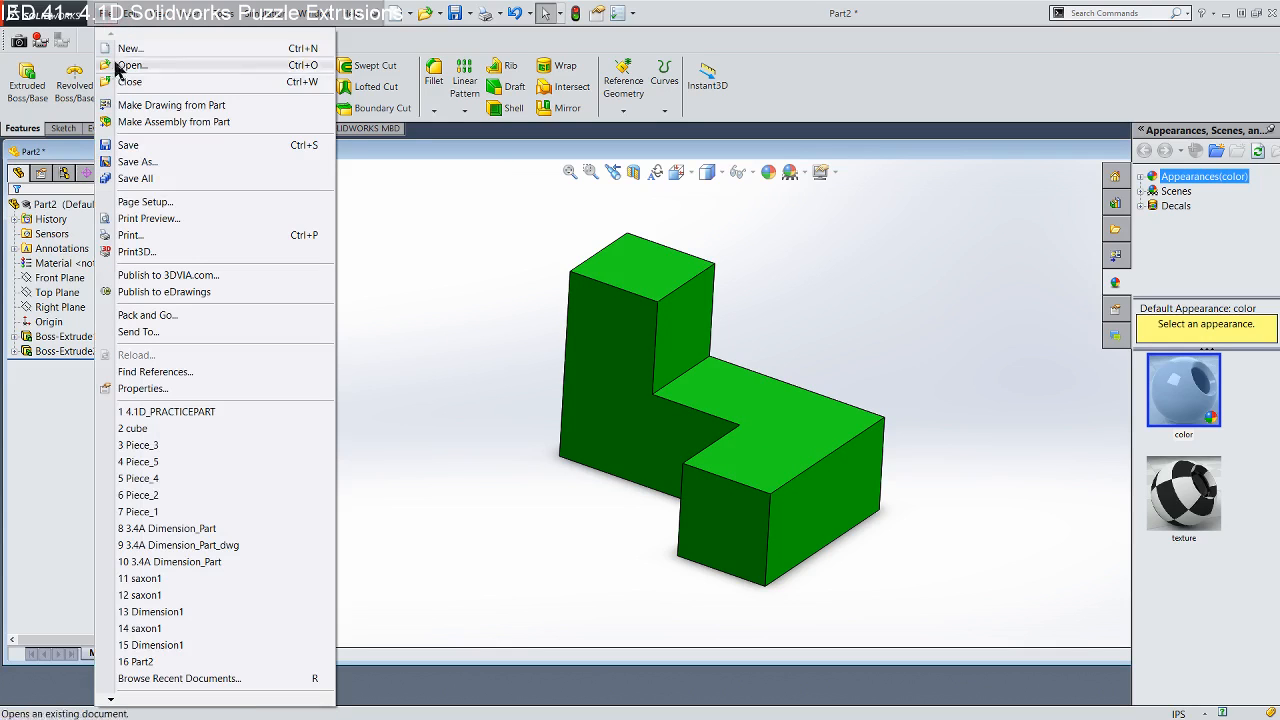
pyautogui.click(136, 162)
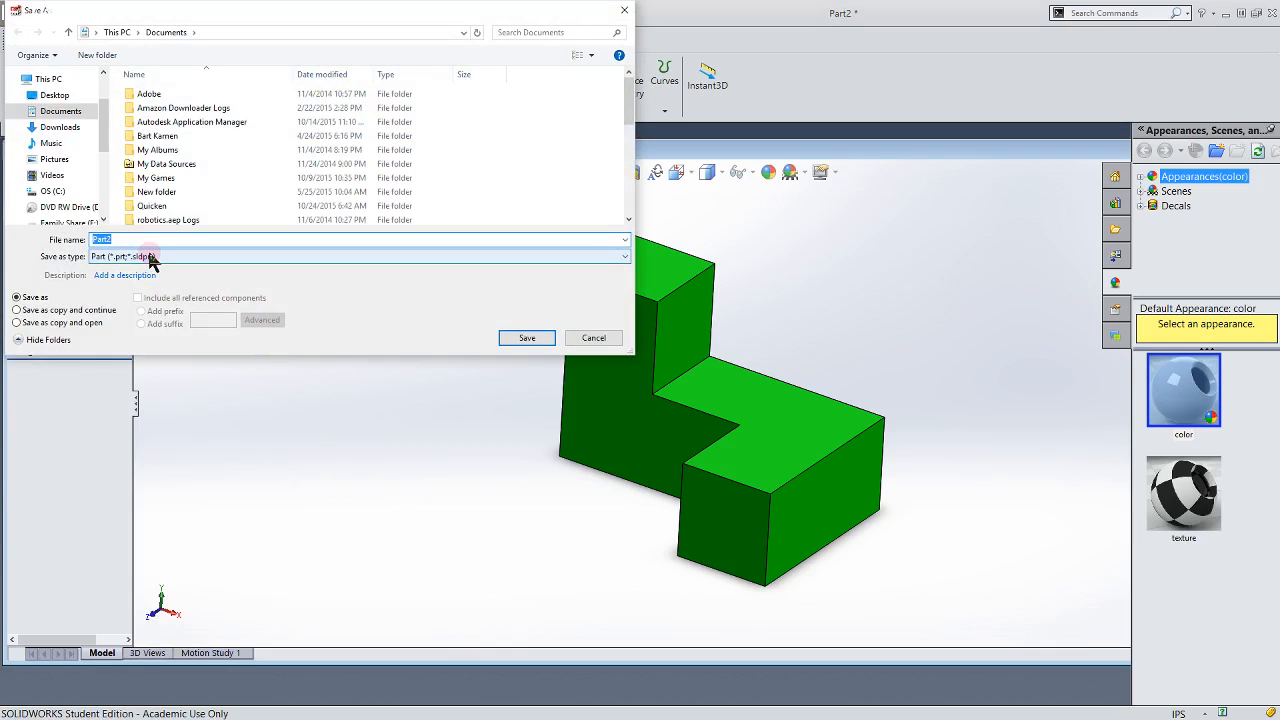
pyautogui.write('1')
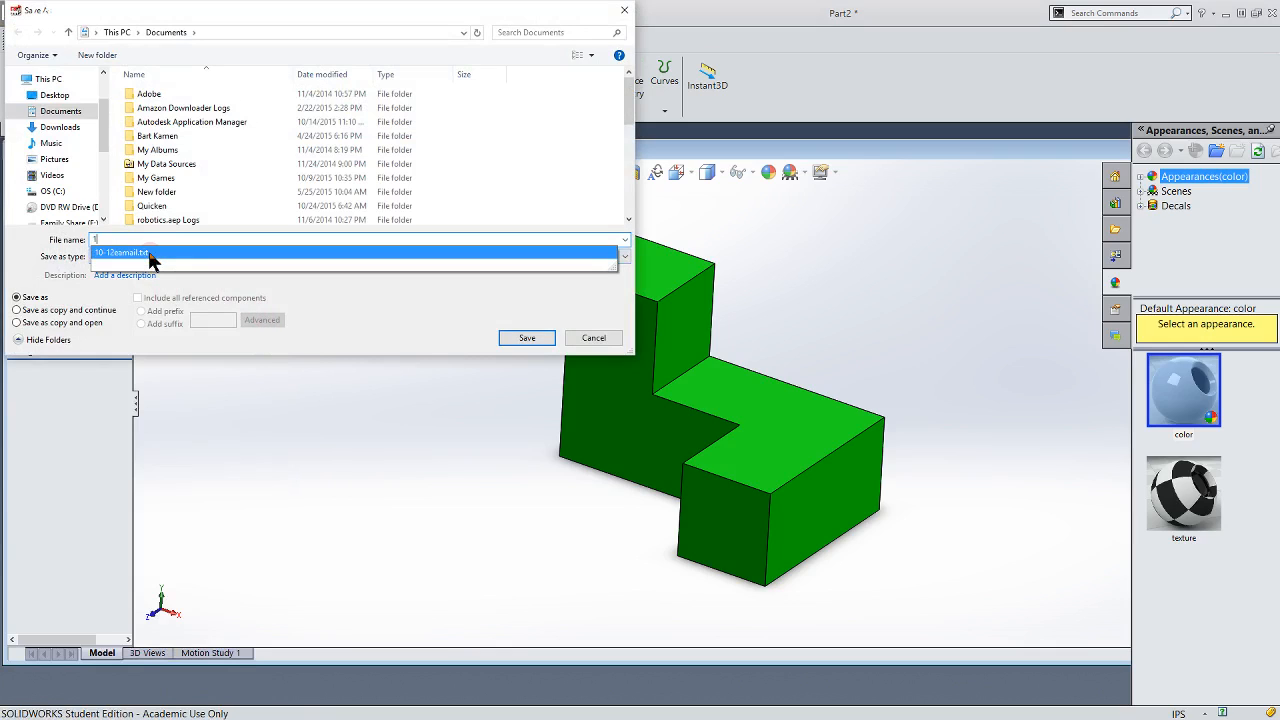
pyautogui.press('BackSpace')
pyautogui.write('4.1')
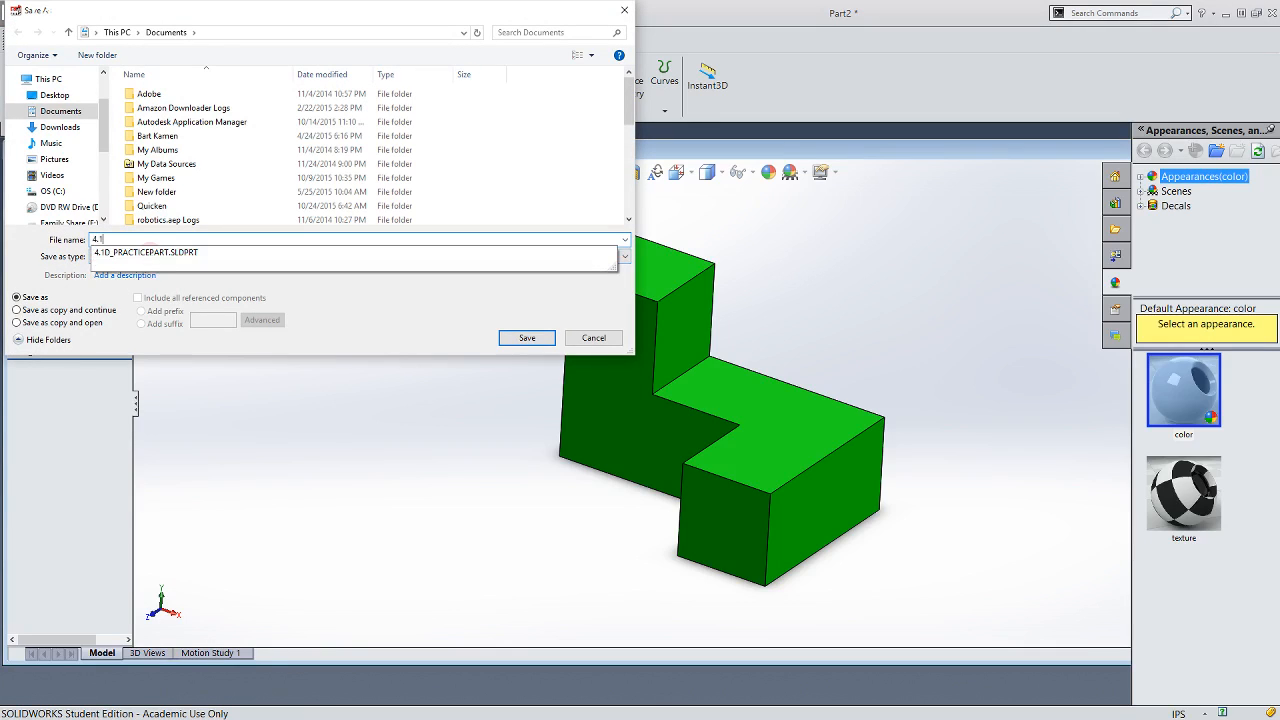
pyautogui.write('dSample')
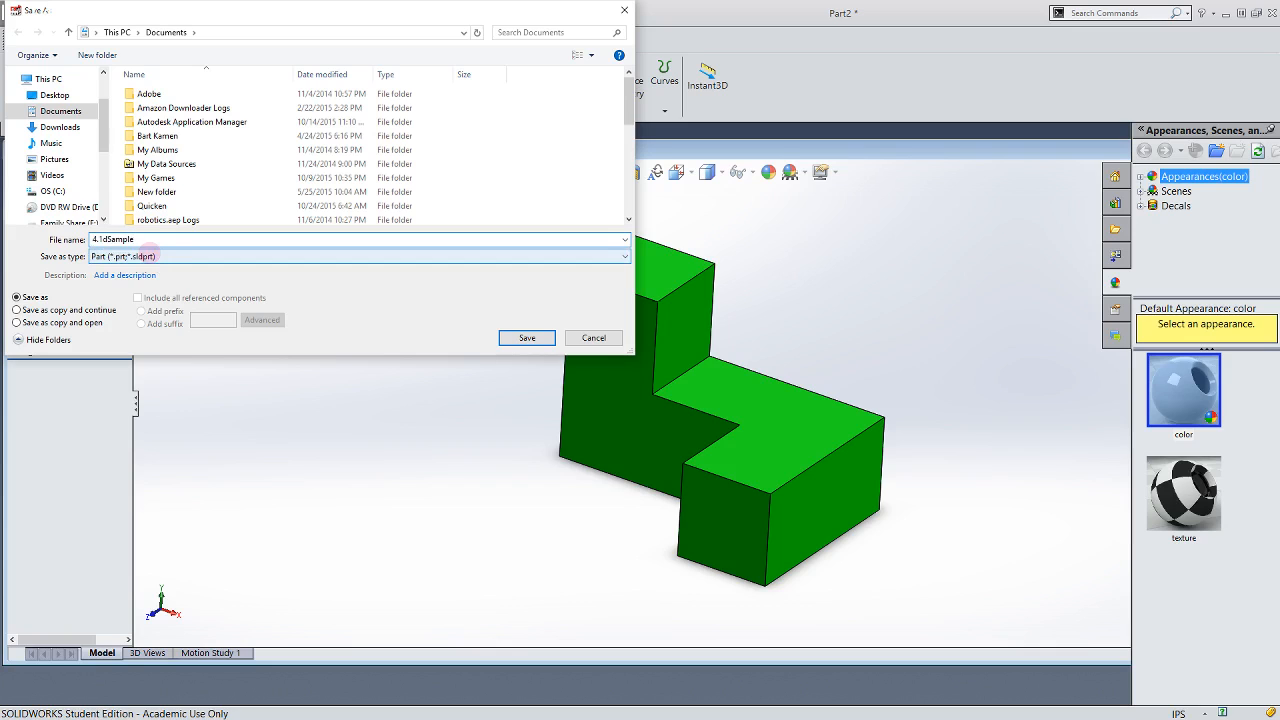
pyautogui.press('Return')
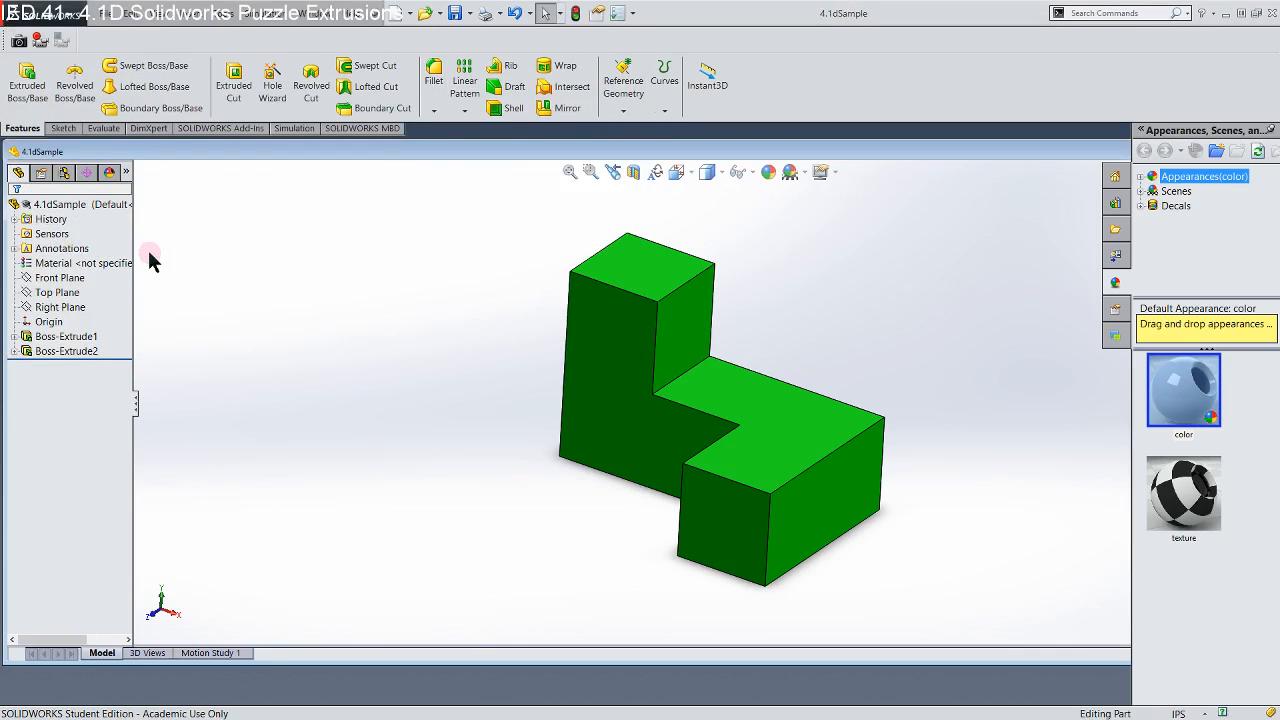